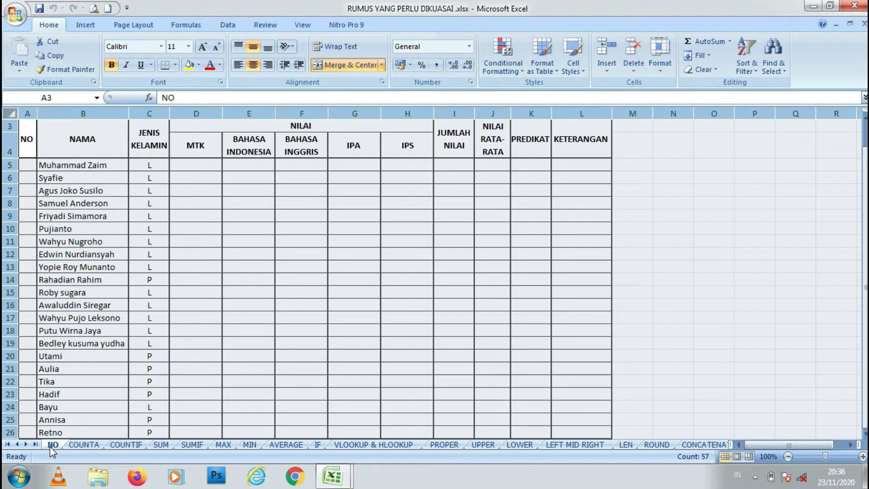
left_click(76, 445)
left_click(116, 445)
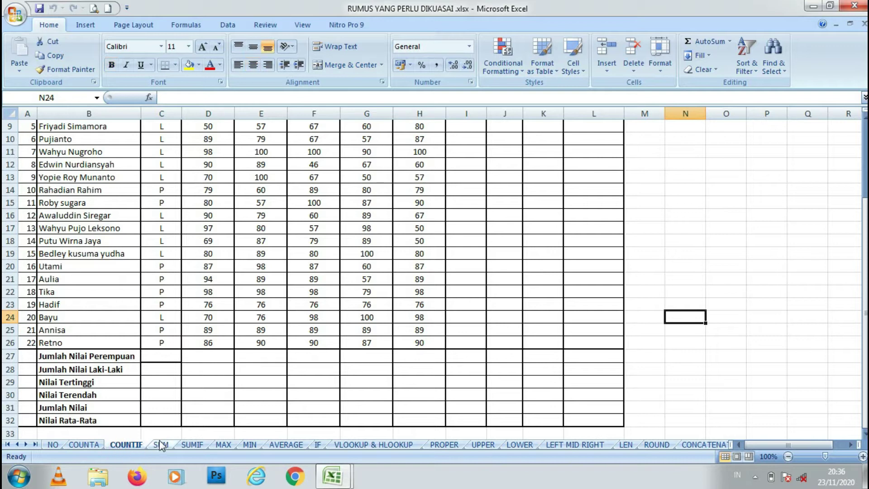
left_click(161, 445)
left_click(199, 445)
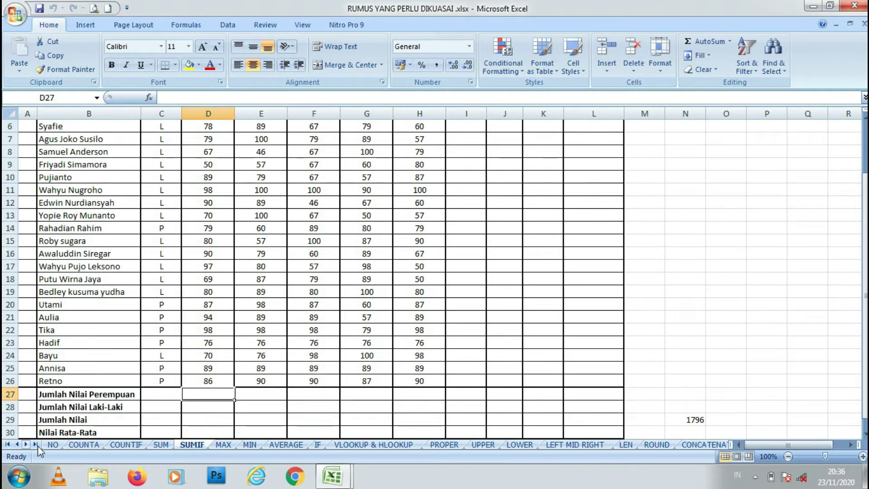
left_click(57, 444)
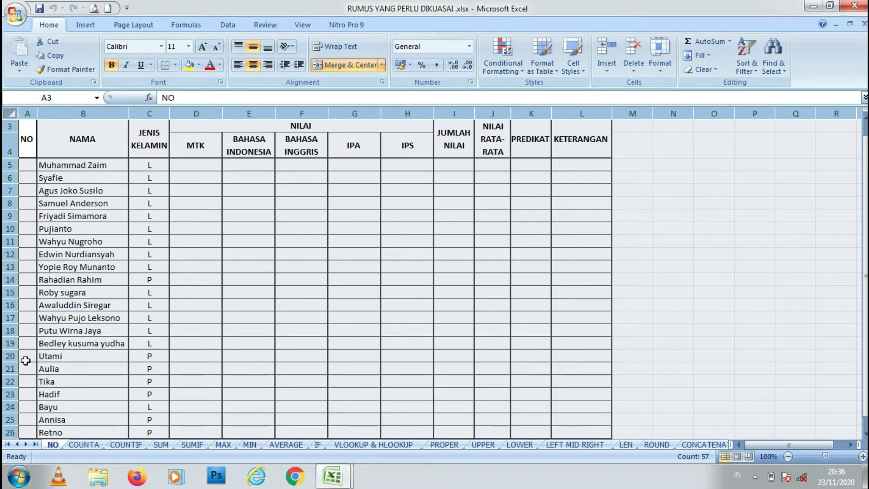
Try numbering the NO column by entering 1 and 2 in A5:A6 and filling the series down to A25, and clear it
left_click(26, 206)
left_click(26, 167)
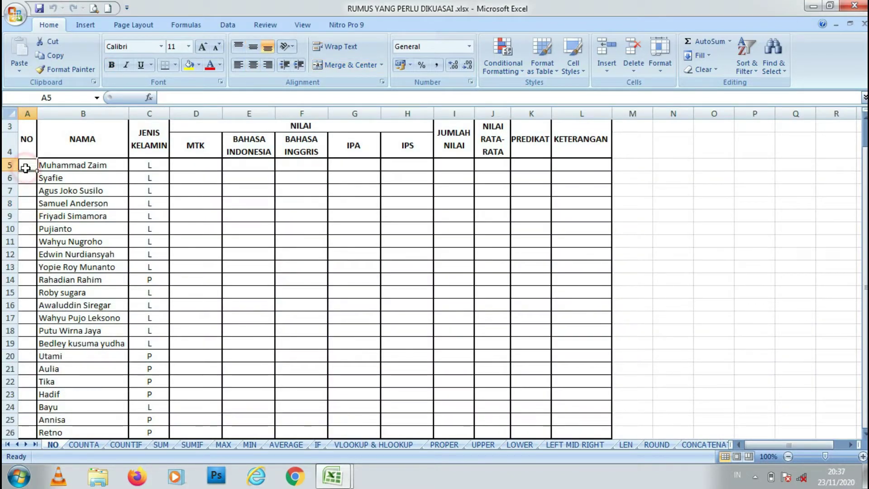
type("1")
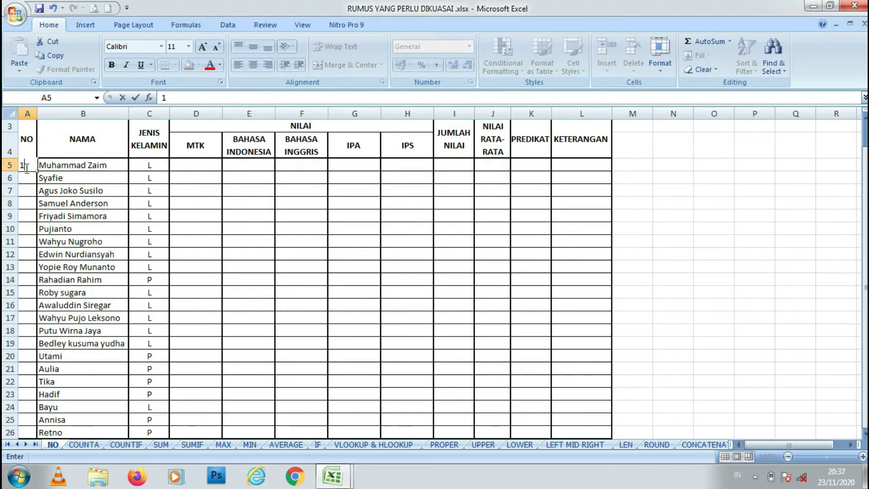
key("Return")
type("2")
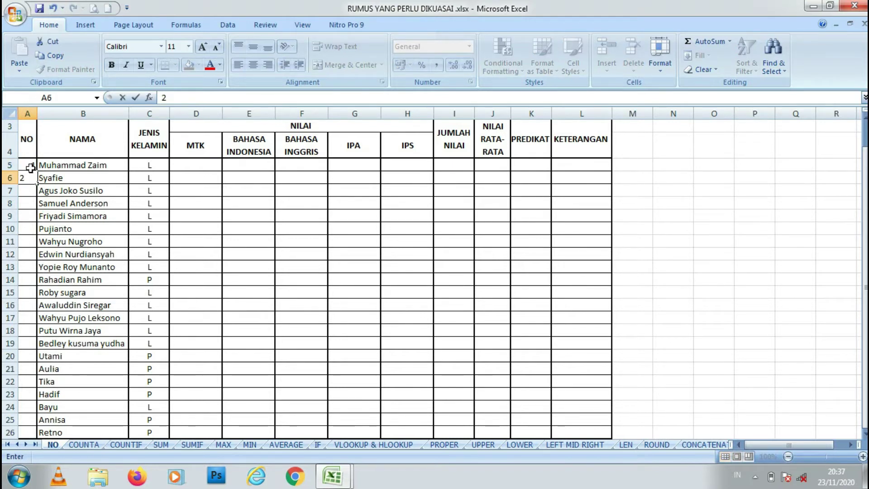
key("Return")
left_click_drag(30, 165, 39, 422)
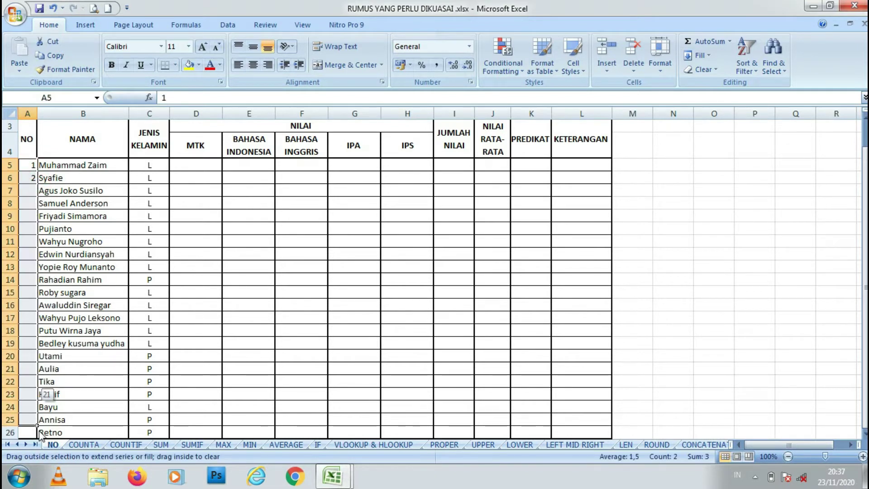
key("Delete")
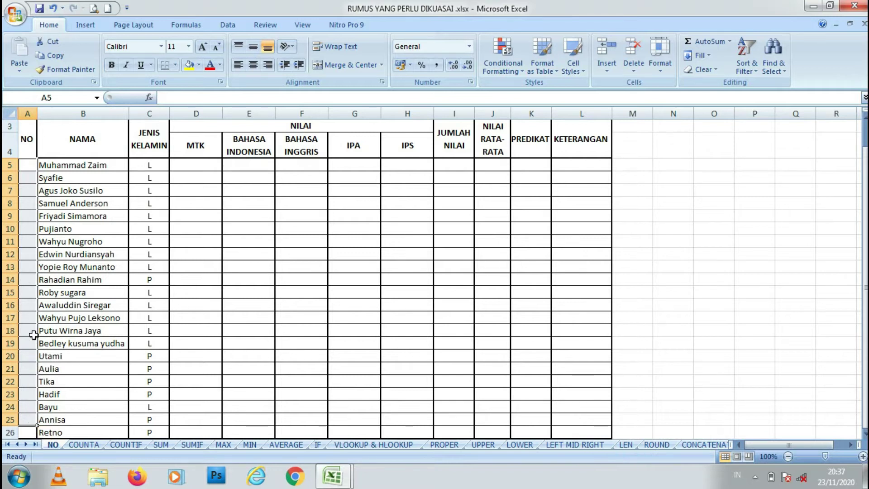
Enter 1 in A5 and the formula =A5+1 in A6 of the NO column
left_click(21, 166)
type("1")
key("Return")
type("=")
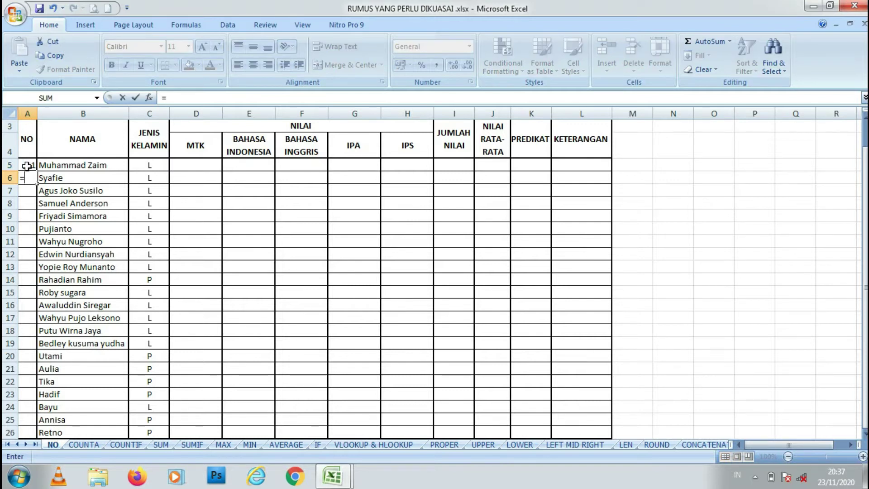
left_click(28, 166)
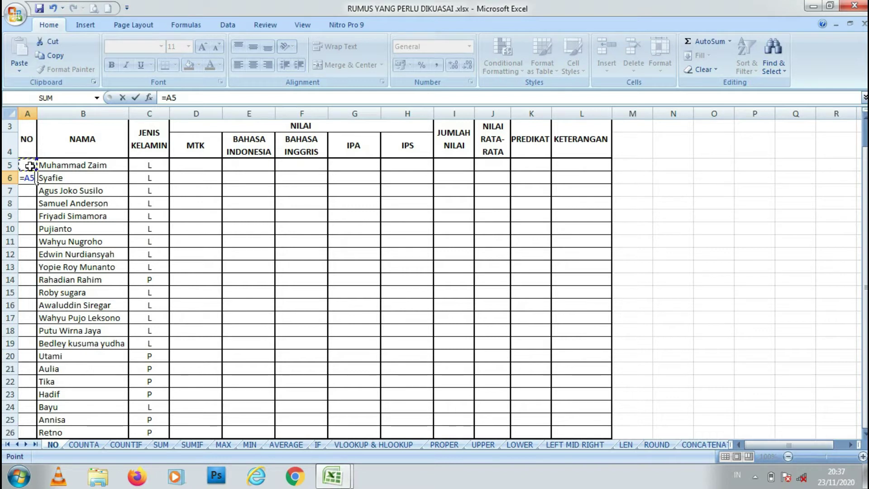
type("+1")
key("Return")
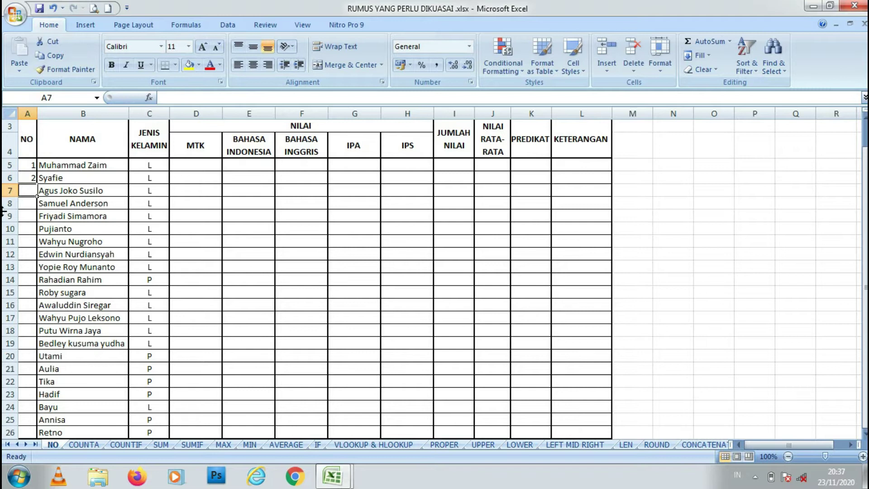
Fill the numbering formula from A6 down to A24
left_click_drag(27, 165, 31, 308)
left_click(28, 177)
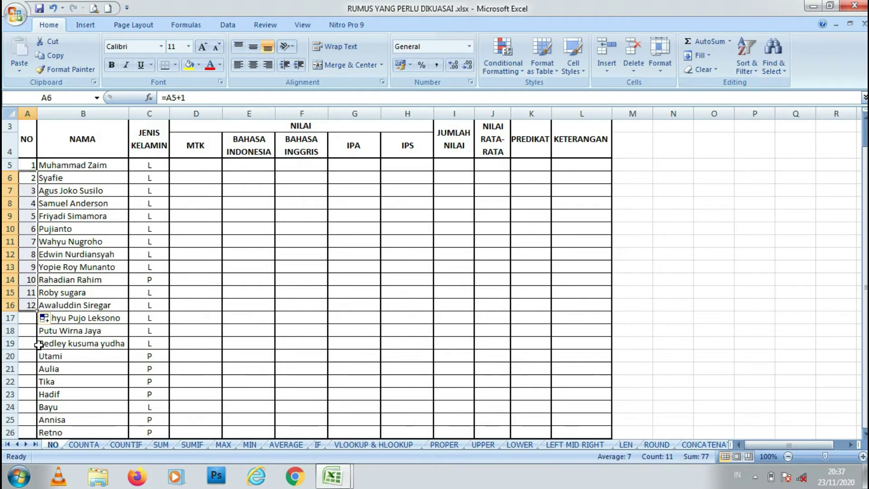
left_click_drag(36, 311, 33, 408)
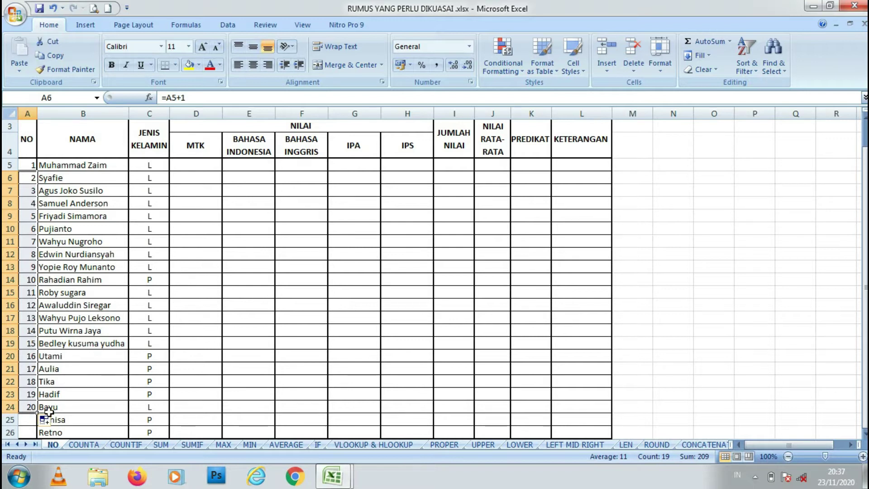
Open the COUNTA sheet and review the scores in the MTK column
left_click(92, 445)
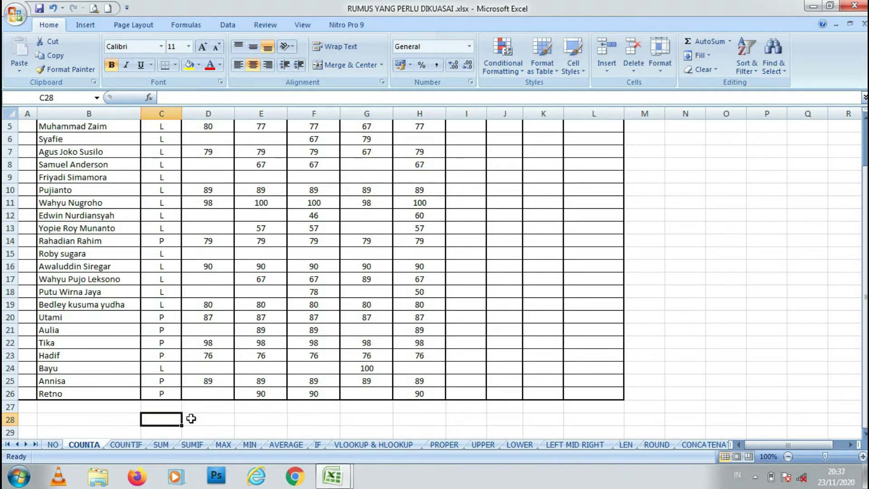
left_click(194, 405)
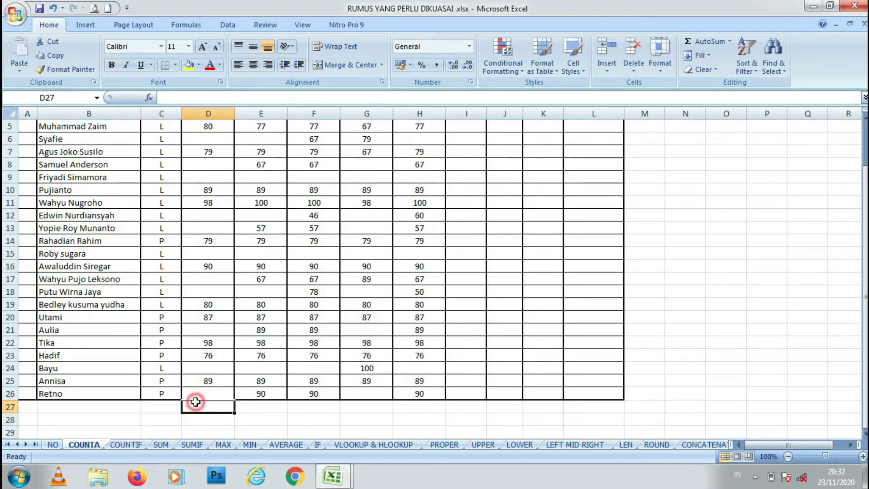
mouse_move(865, 364)
left_mouse_down()
mouse_move(865, 345)
mouse_move(861, 368)
mouse_move(860, 355)
left_mouse_up()
left_click(208, 204)
left_click(199, 163)
left_click_drag(865, 320, 857, 331)
Count the filled MTK scores in D28 with =COUNTA(D5:D26), and copy the formula across to H28 for the other subjects
left_click(216, 418)
type("=")
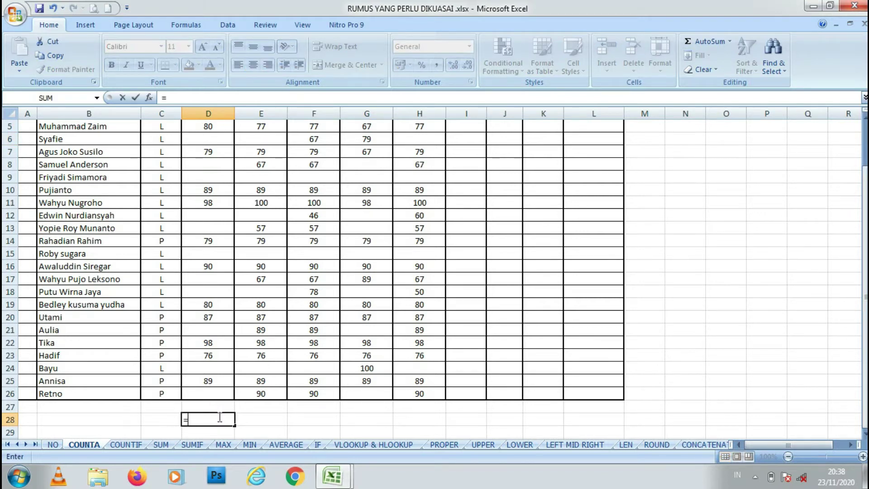
type("COU")
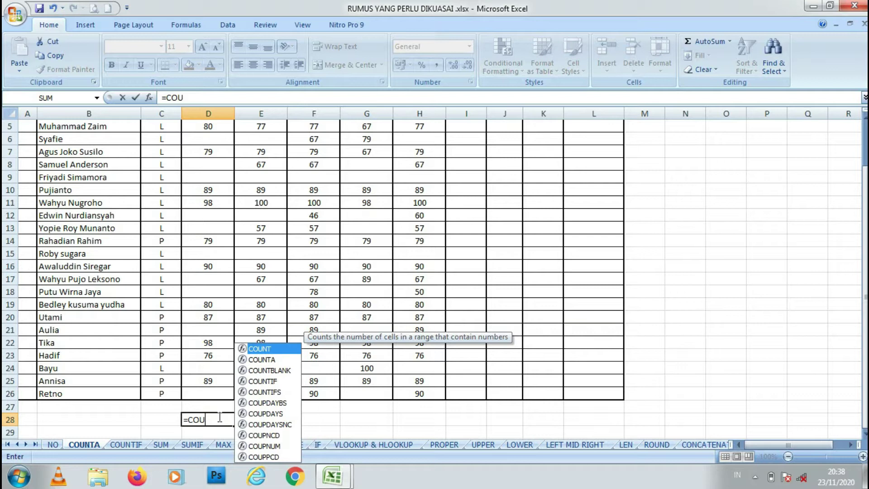
type("NTA")
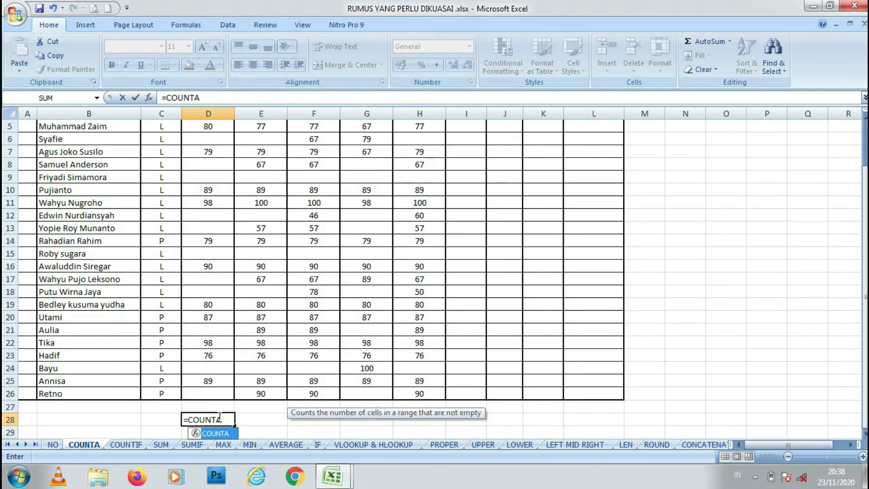
key("BackSpace")
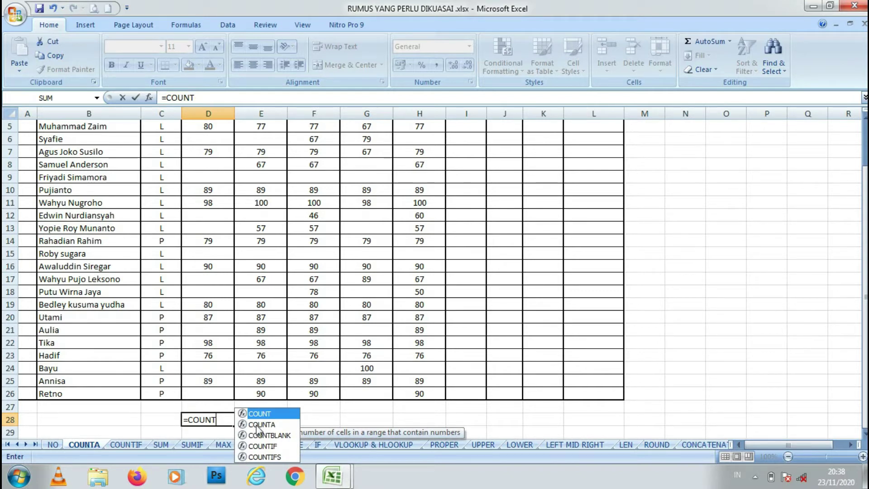
double_click(261, 425)
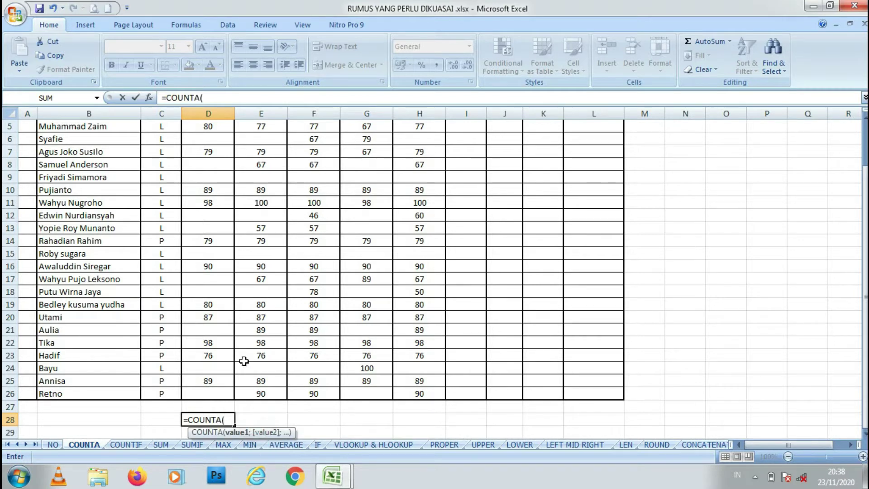
left_click_drag(865, 143, 866, 127)
left_click_drag(204, 190, 207, 408)
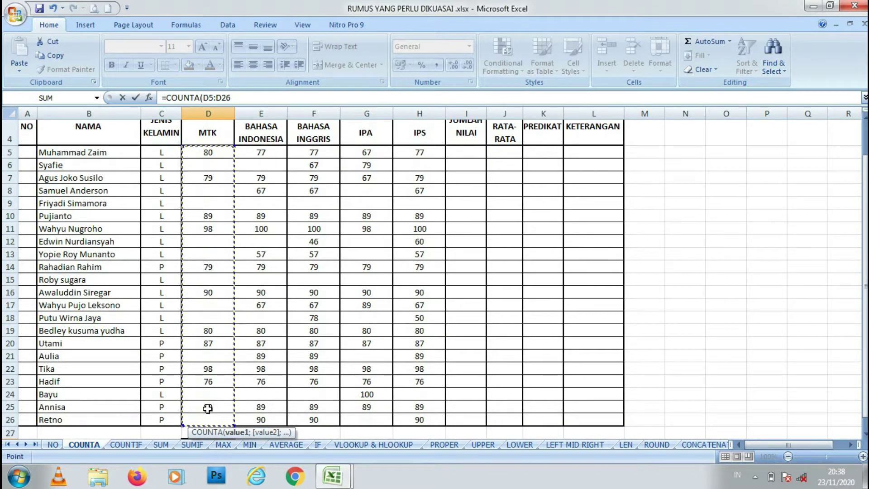
key("Return")
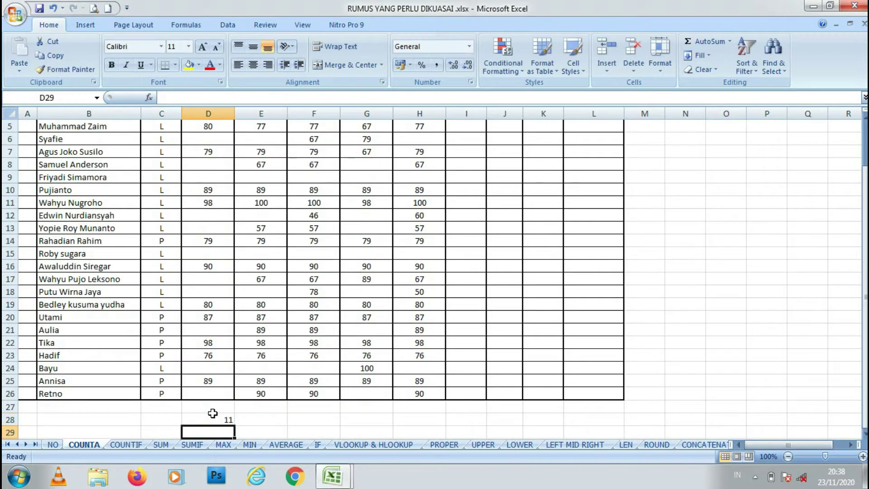
left_click(222, 417)
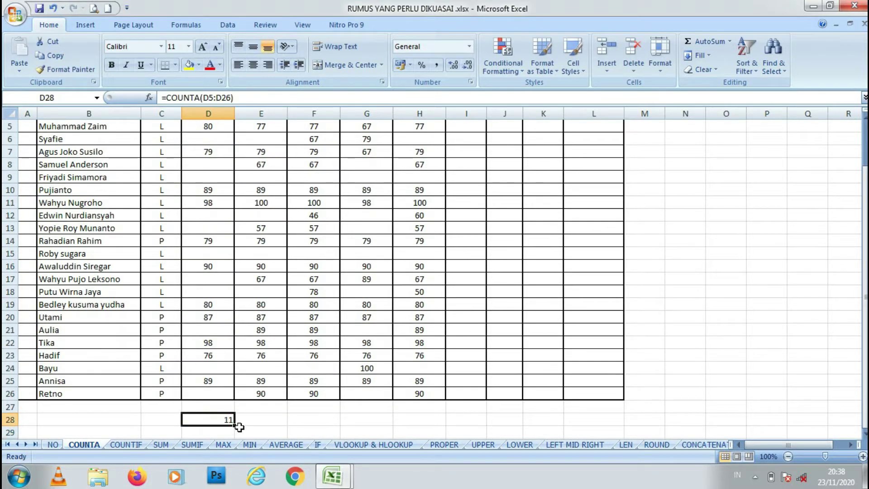
left_click_drag(234, 423, 443, 423)
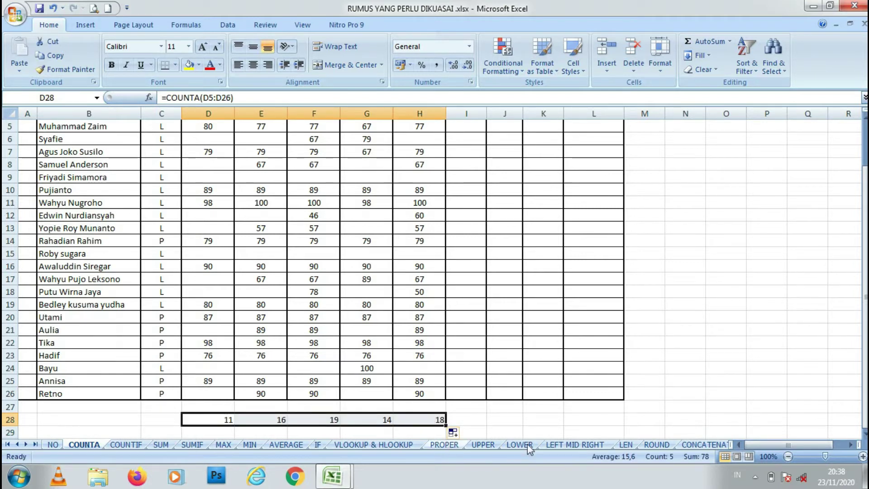
left_click_drag(865, 271, 865, 259)
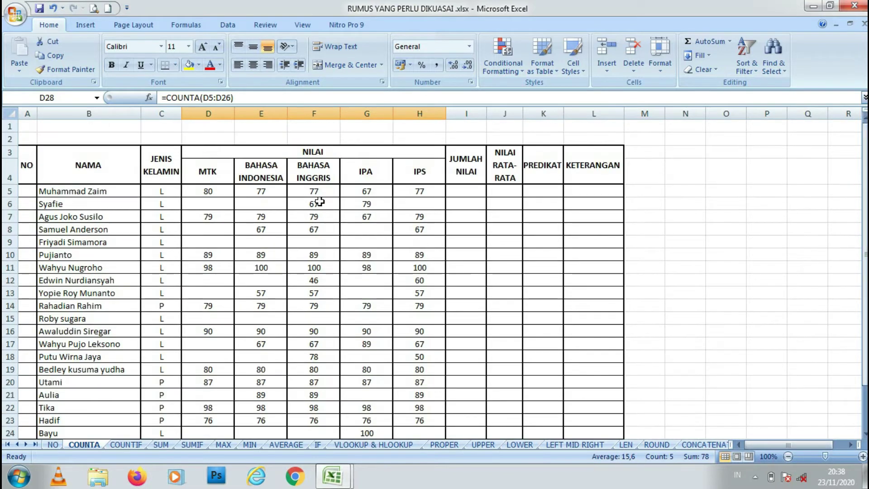
left_click(367, 204)
left_click(369, 267)
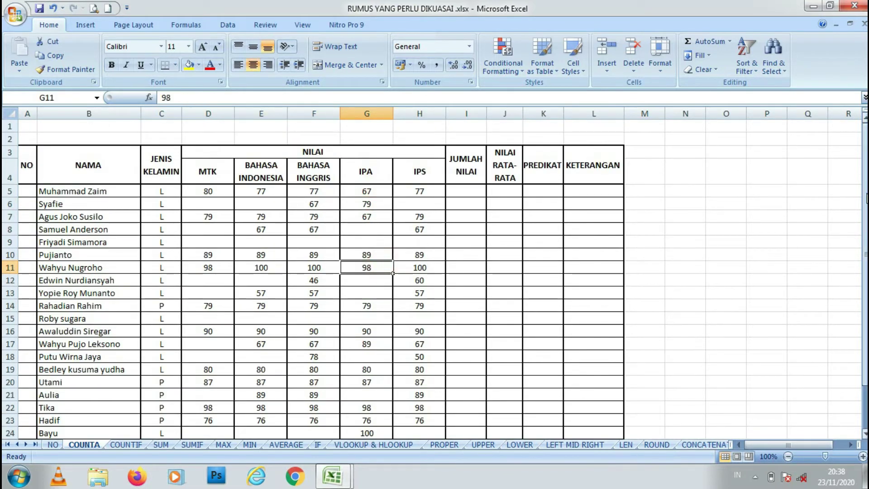
left_click_drag(865, 149, 865, 158)
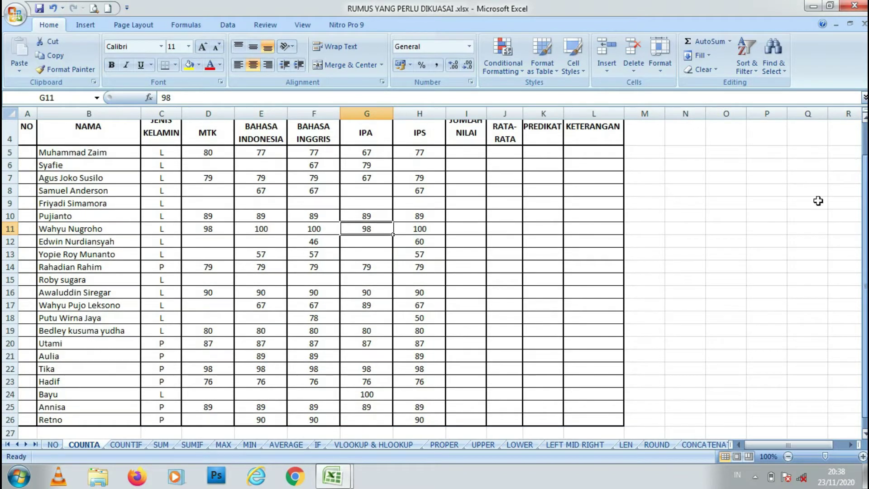
left_click_drag(865, 201, 865, 180)
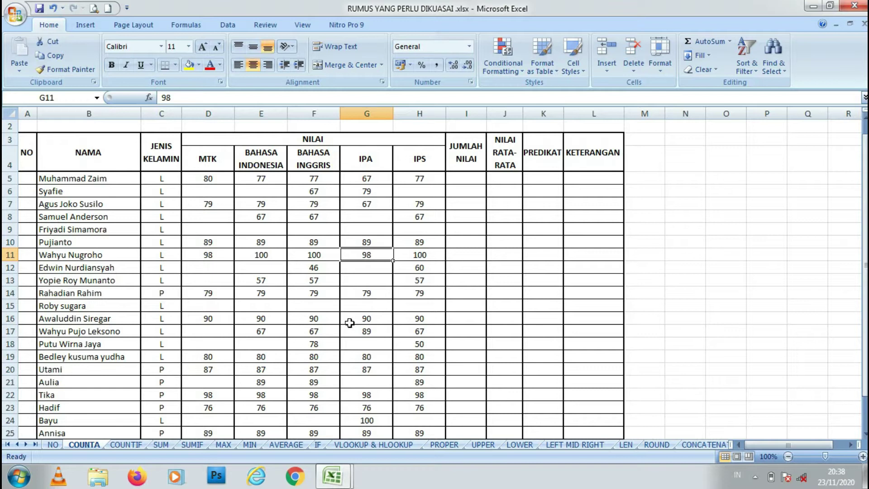
Open the COUNTIF sheet and review the summary rows below the score table
left_click(125, 445)
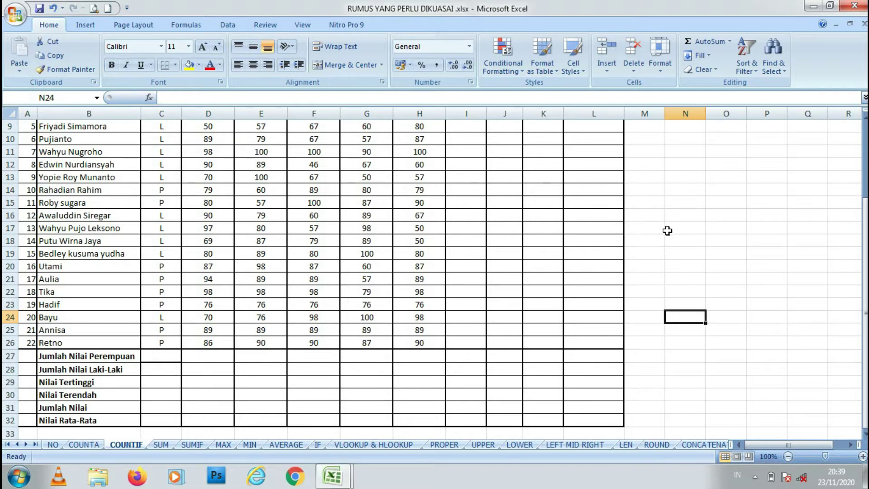
left_click_drag(866, 234, 865, 199)
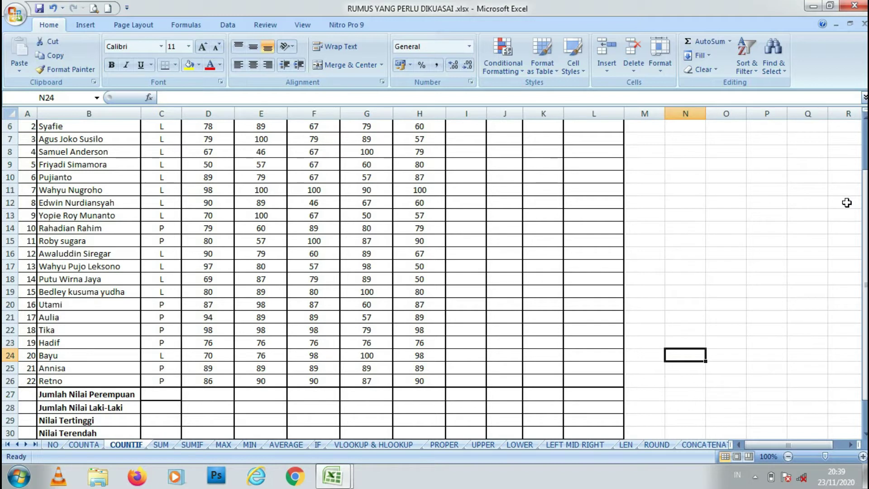
type("=")
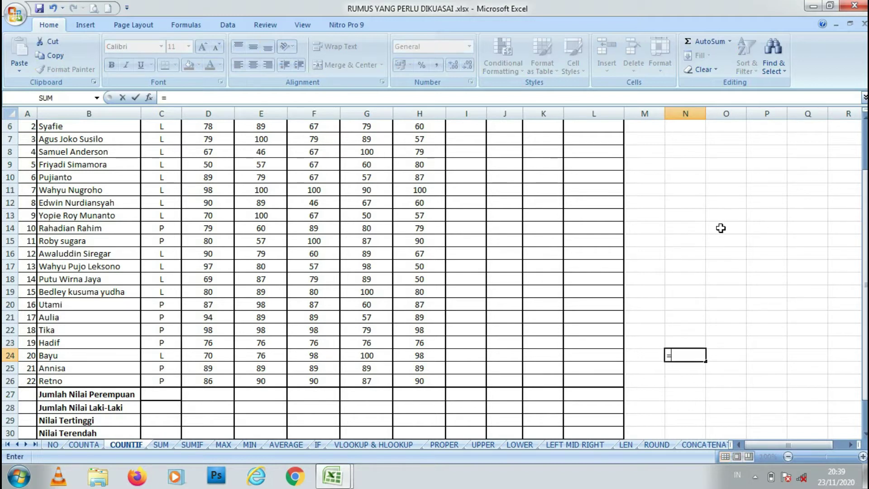
key("Escape")
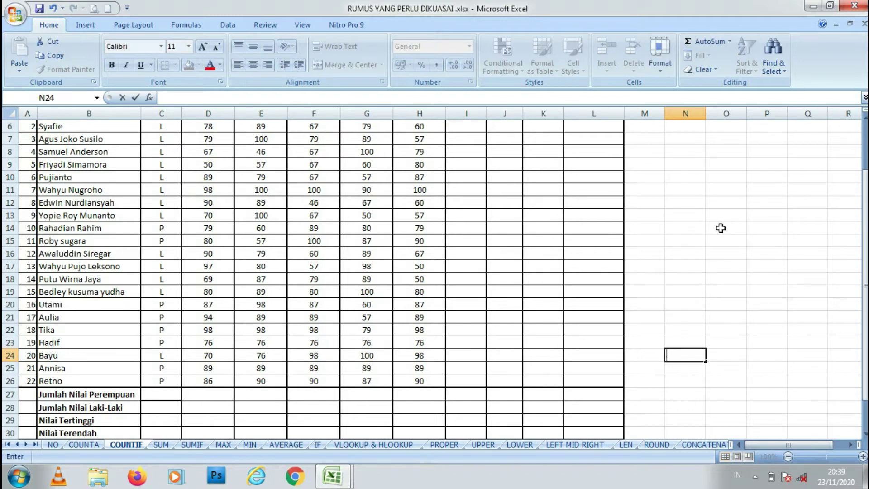
left_click(154, 397)
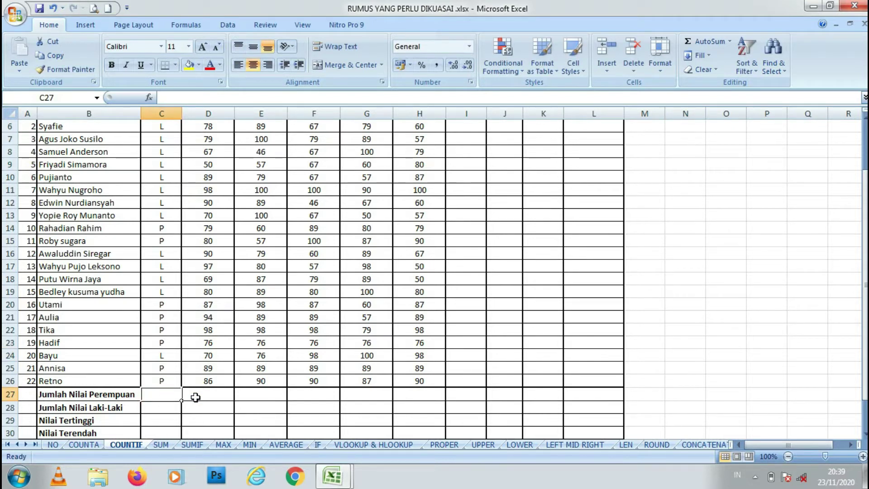
left_click_drag(866, 193, 847, 242)
left_click(158, 433)
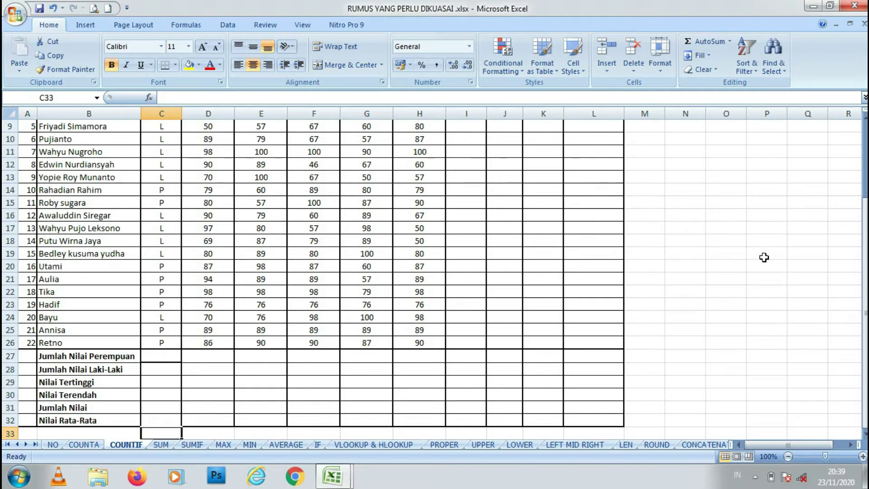
left_click(96, 430)
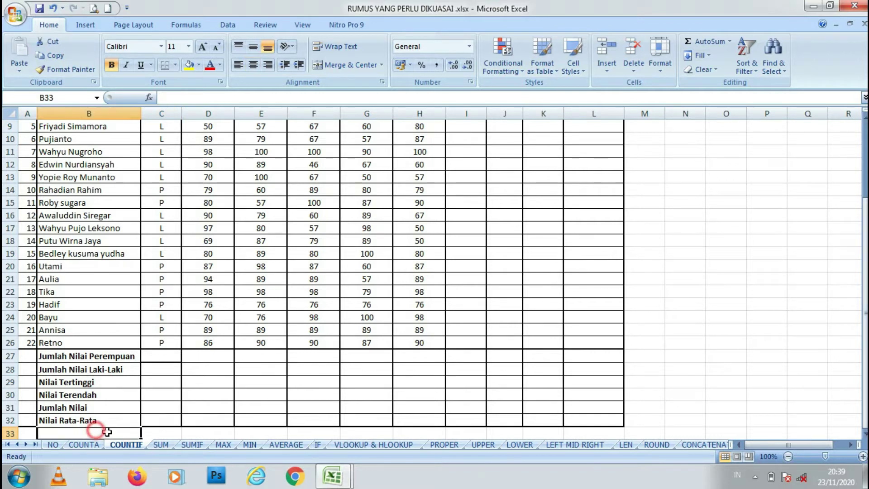
Label B33 "Jumlah Siswa Perempuan" and B34 "Jumlah Siswa Laki-Laki" below the summary rows
type("Ju")
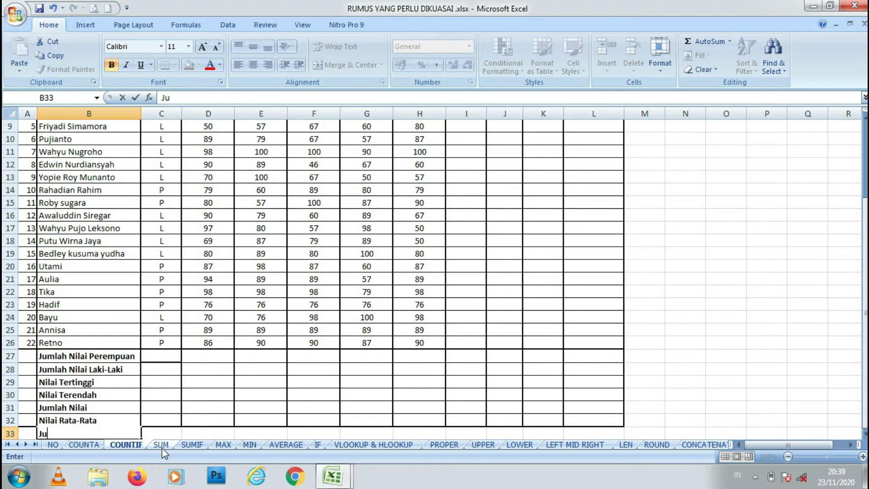
type("mlah Siswa Perem")
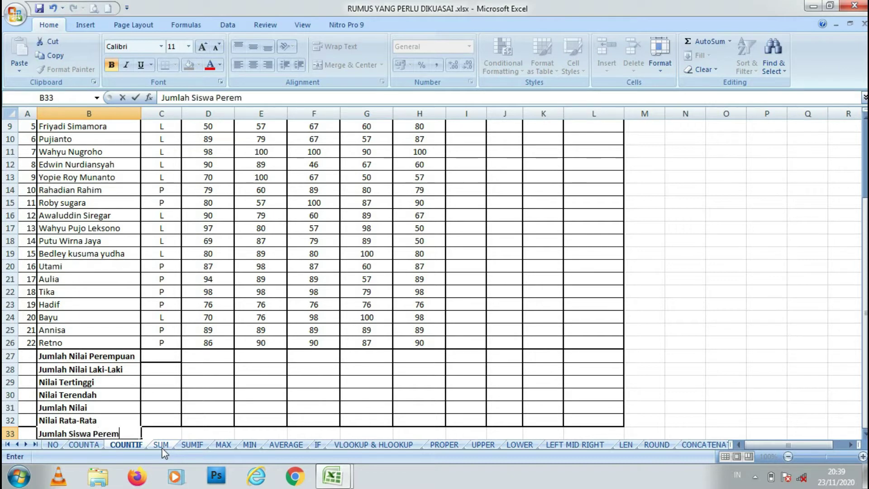
type("puan")
key("Return")
type("Jumlah")
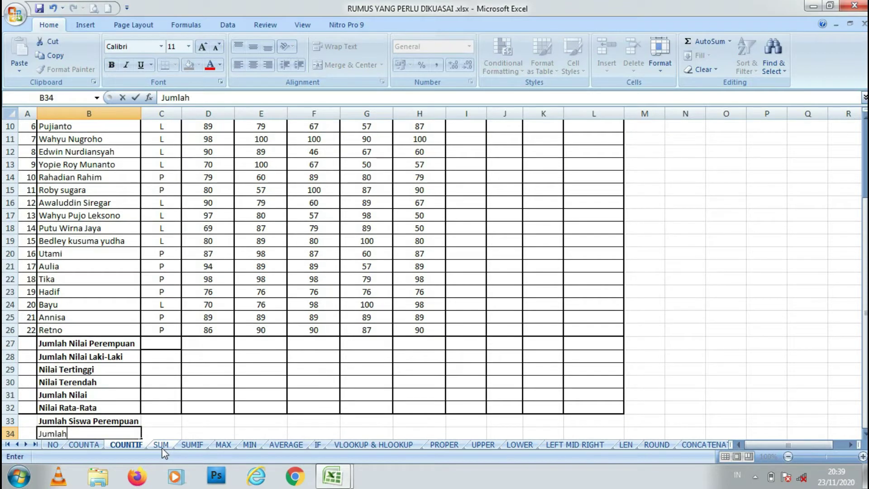
type(" Siswa Laki-l")
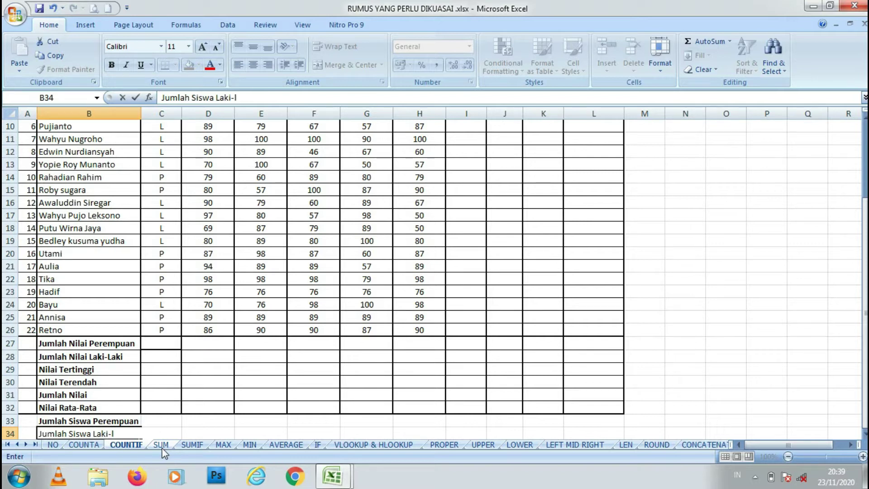
key("BackSpace")
type("Laku")
key("Return")
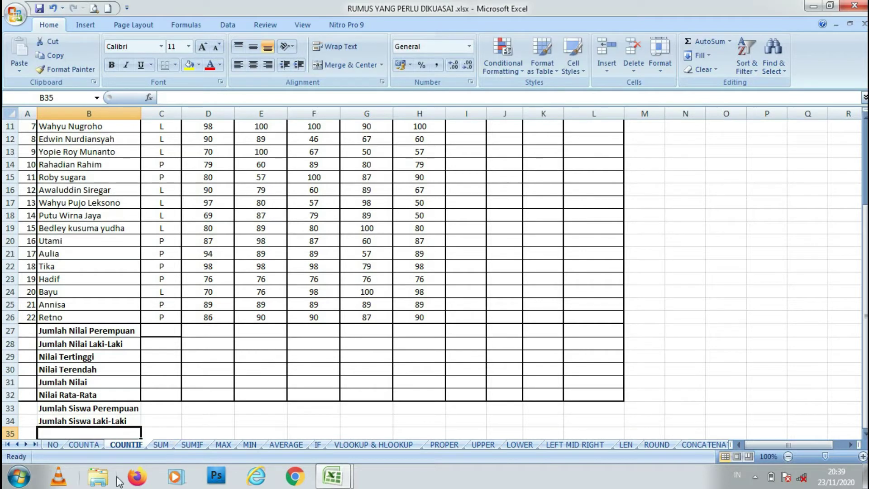
mouse_move(866, 384)
left_mouse_down()
mouse_move(865, 372)
mouse_move(866, 383)
left_mouse_up()
left_click(789, 456)
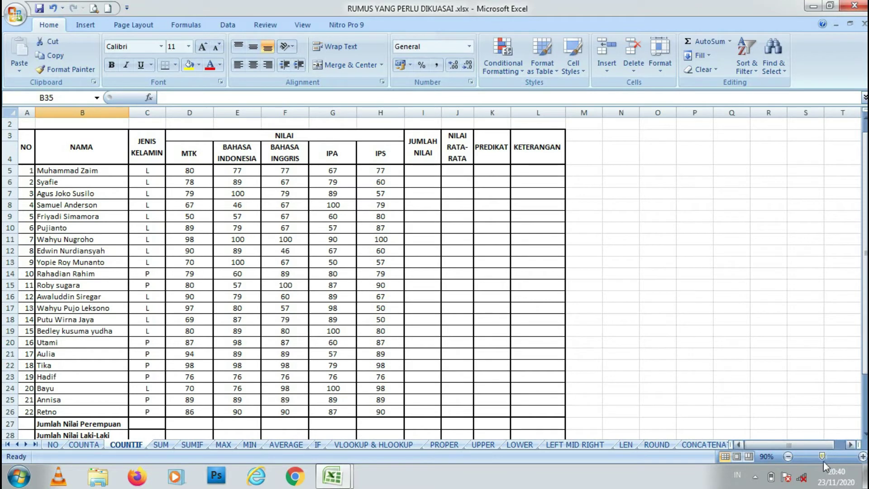
left_click(863, 456)
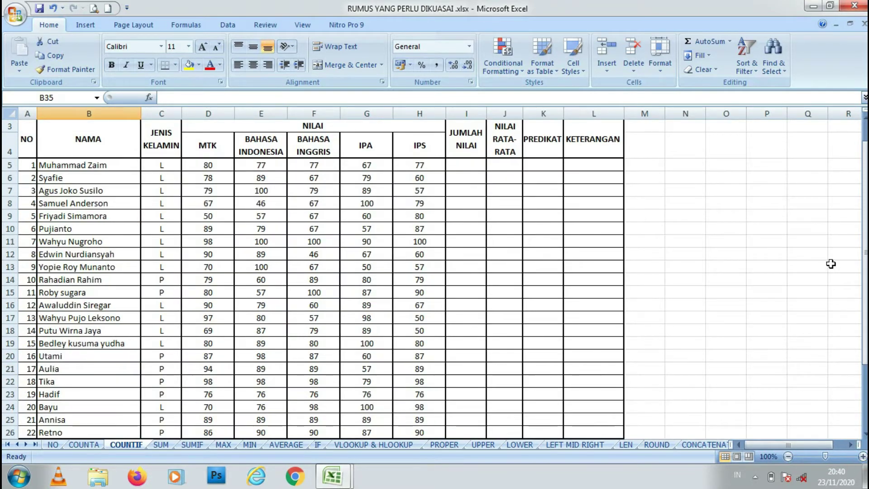
Begin a COUNTIF formula in C33 with the JENIS KELAMIN cells C5:C26 as its range
left_click_drag(866, 199, 866, 215)
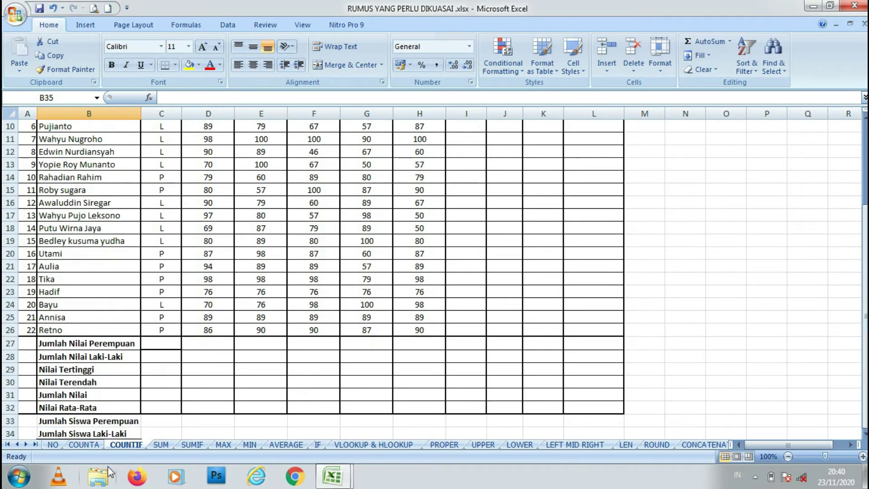
left_click(162, 421)
type("=")
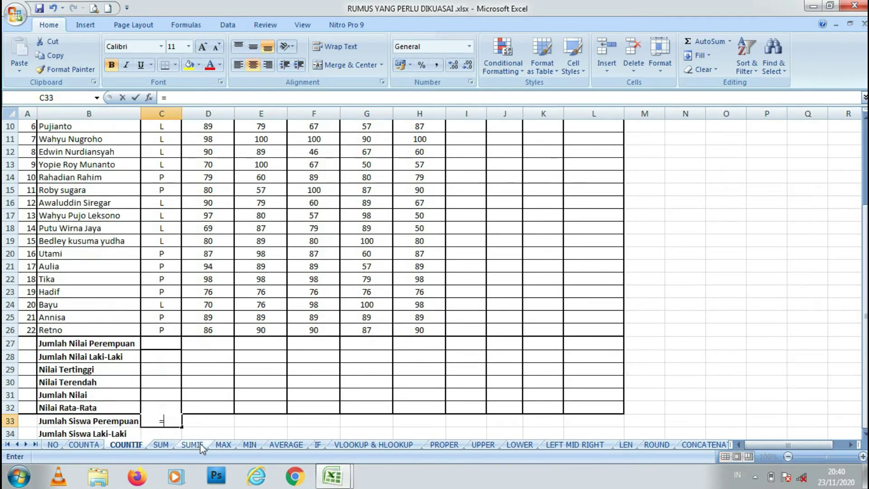
type("C")
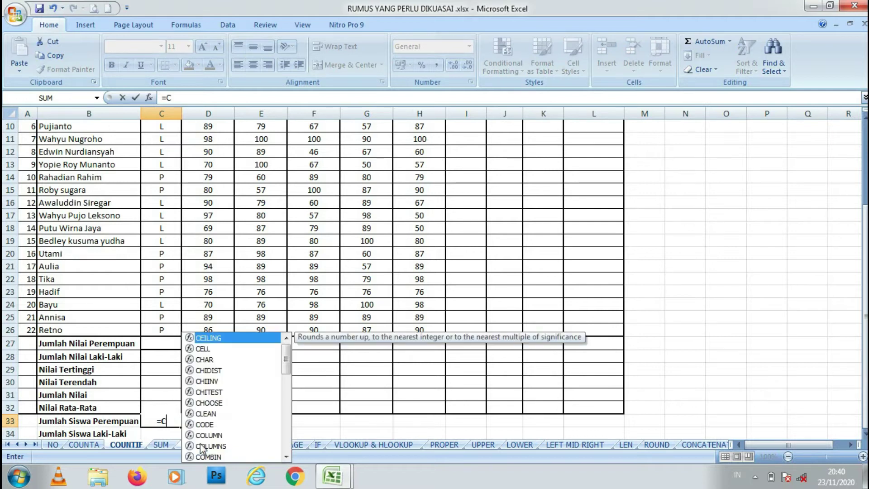
type("OUNT")
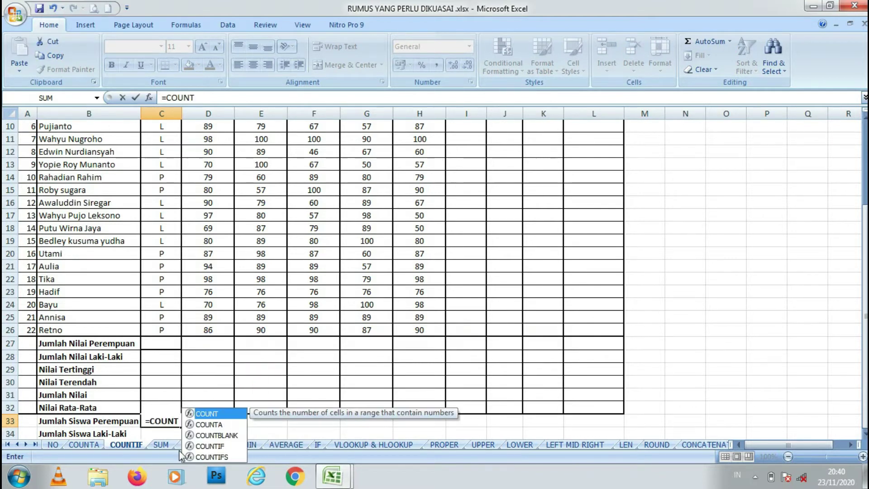
left_click(209, 447)
double_click(209, 447)
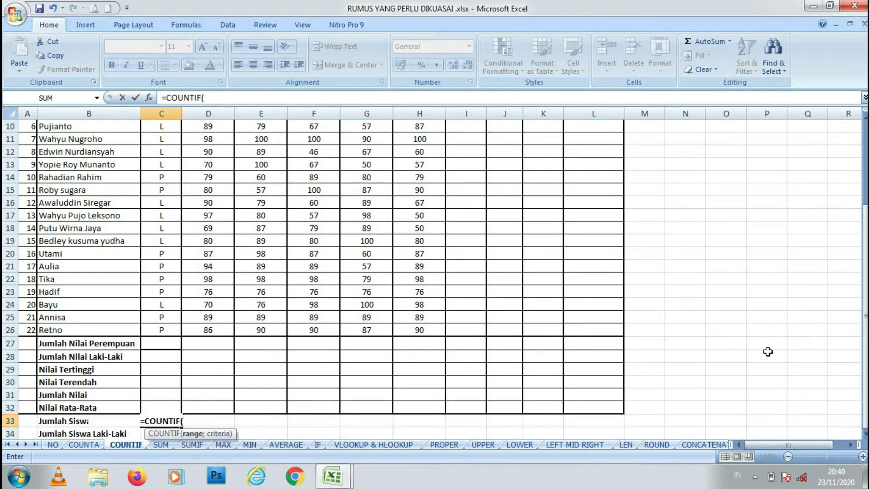
left_click_drag(866, 316, 866, 243)
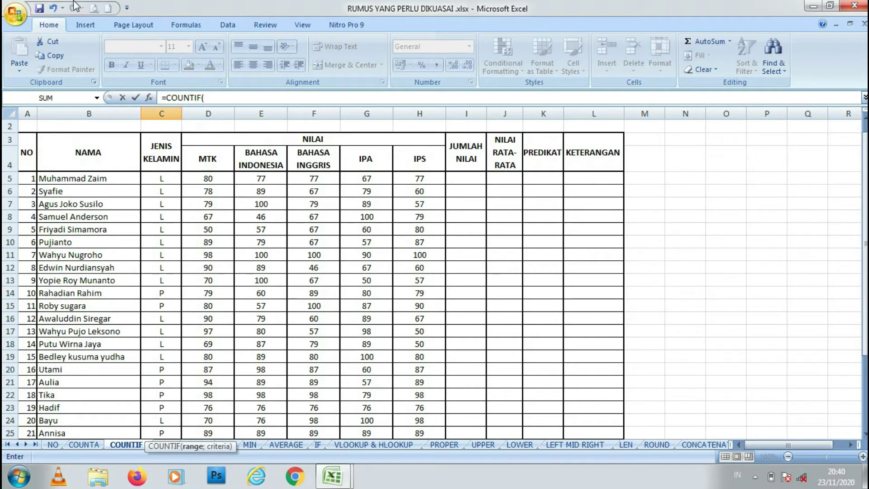
left_click_drag(162, 178, 169, 367)
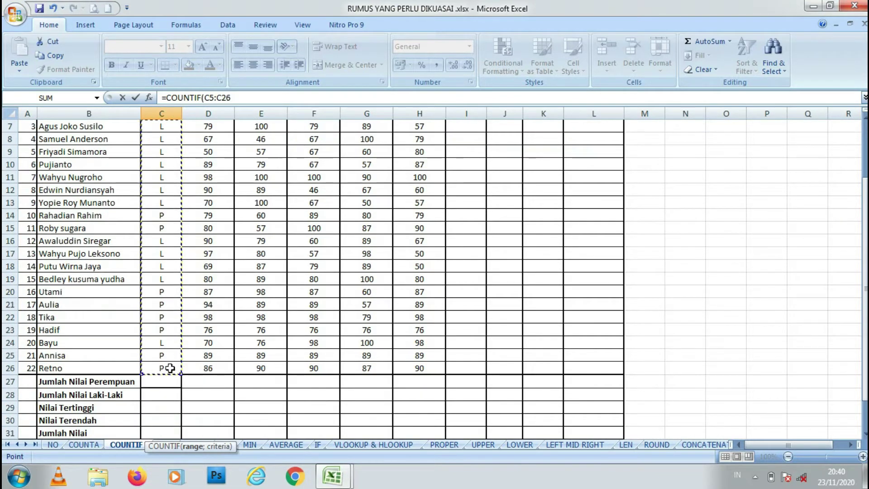
scroll(434, 281, "down", 1)
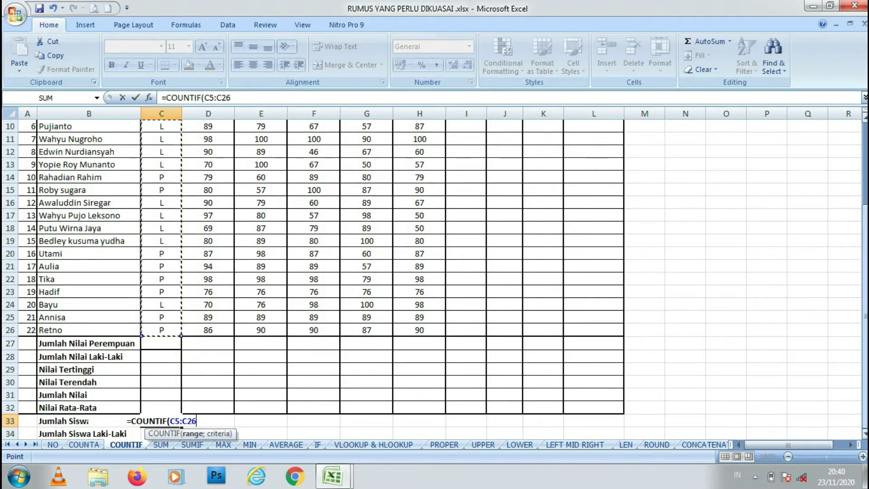
Complete the C33 formula with the criterion "P", giving =COUNTIF(C5:C26;"P")
type(";")
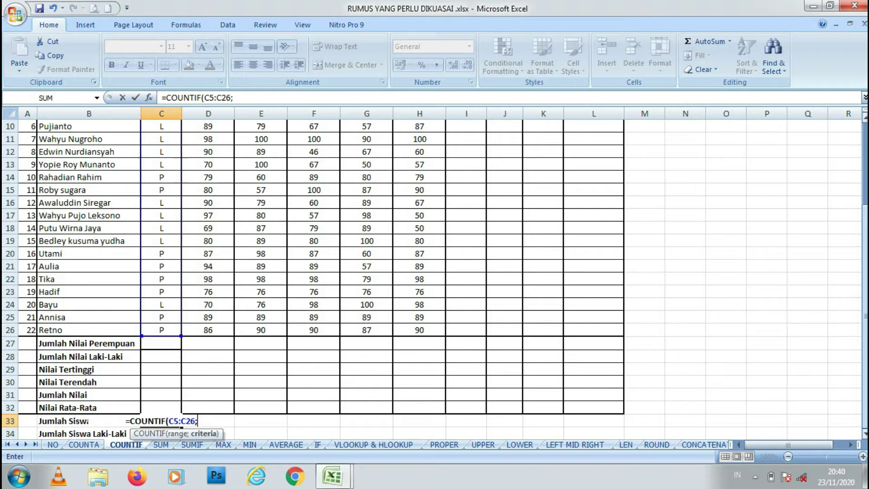
type("\"")
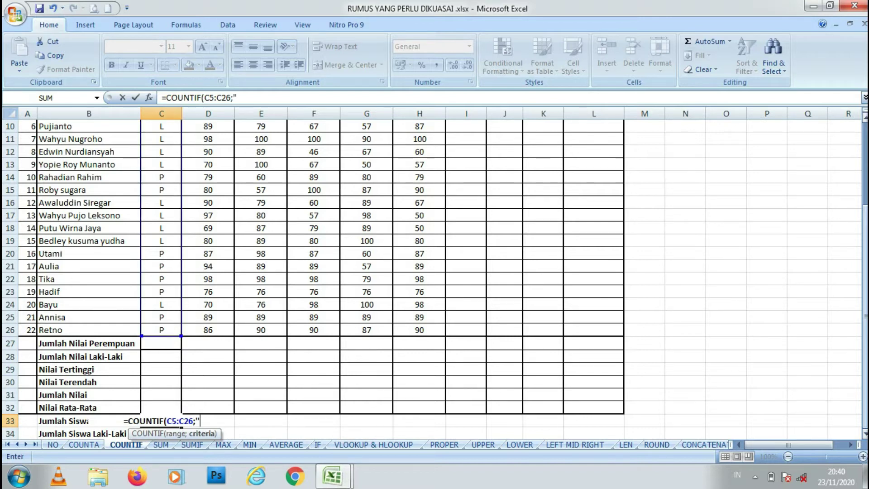
type("P")
key("BackSpace")
type("p\"")
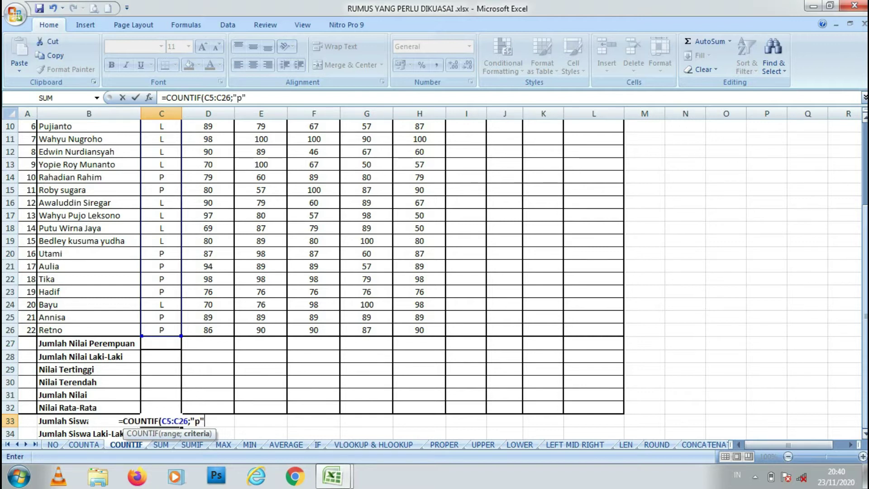
key("BackSpace")
key("BackSpace")
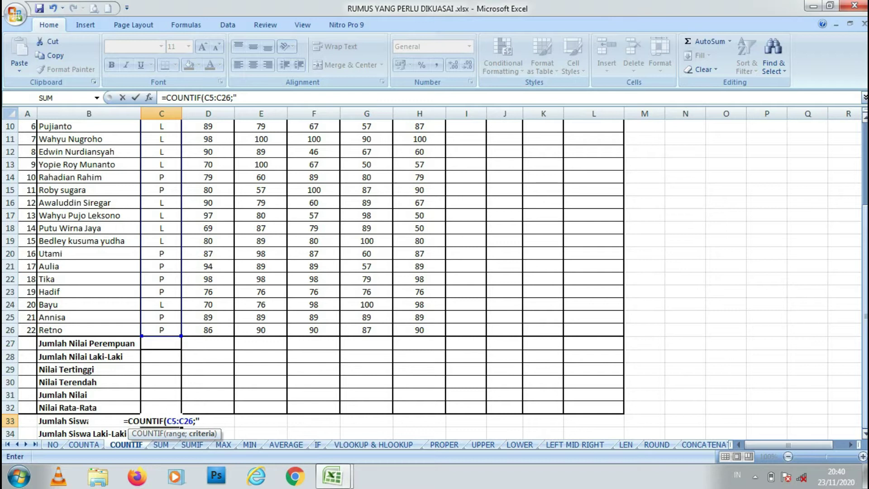
type("P\")")
key("Return")
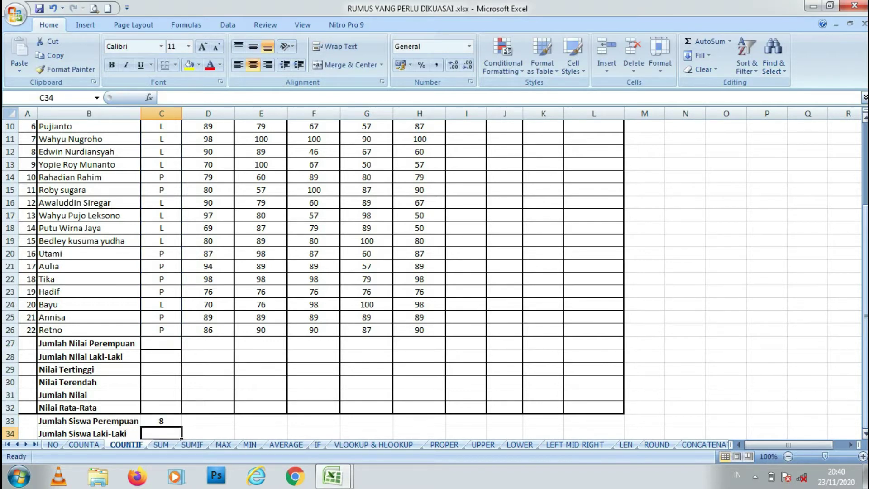
Copy the COUNTIF formula from C33 down to C34
left_click(167, 427)
left_click(167, 421)
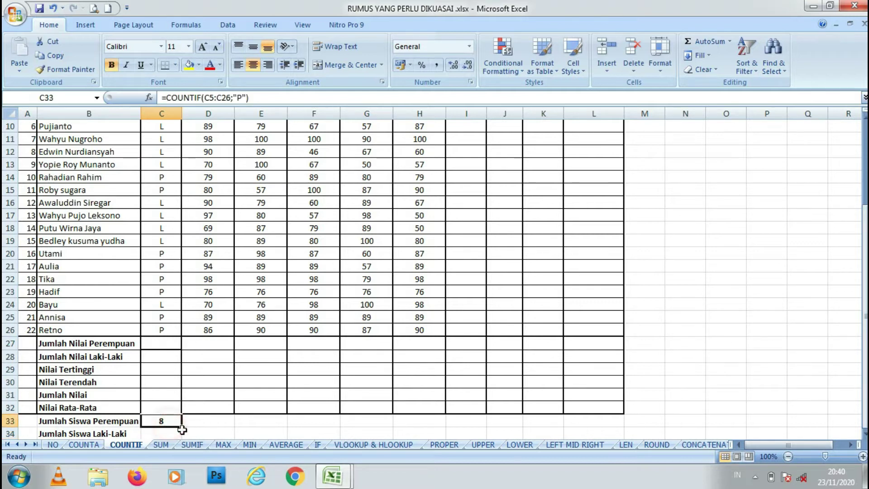
left_click_drag(182, 426, 177, 434)
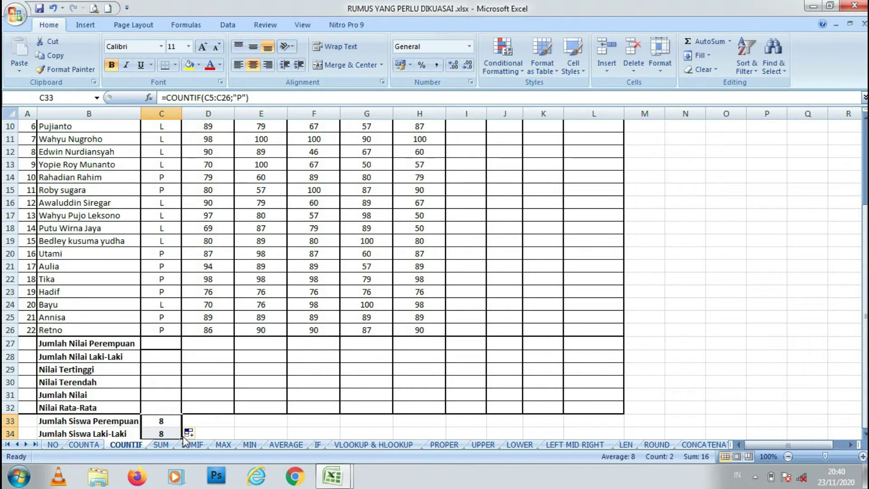
Replace the range in the C34 formula with the JENIS KELAMIN cells C5:C26
left_click(167, 431)
double_click(167, 432)
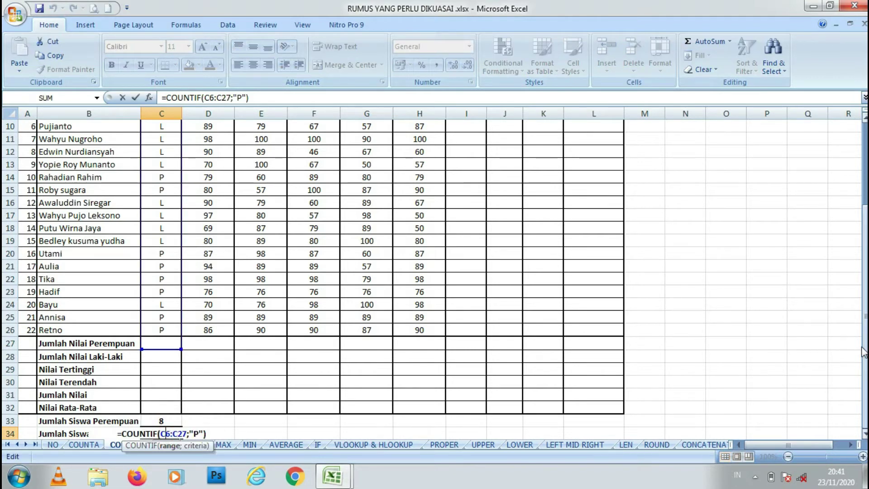
left_click(187, 434)
key("BackSpace")
key("BackSpace")
key("BackSpace")
key("BackSpace")
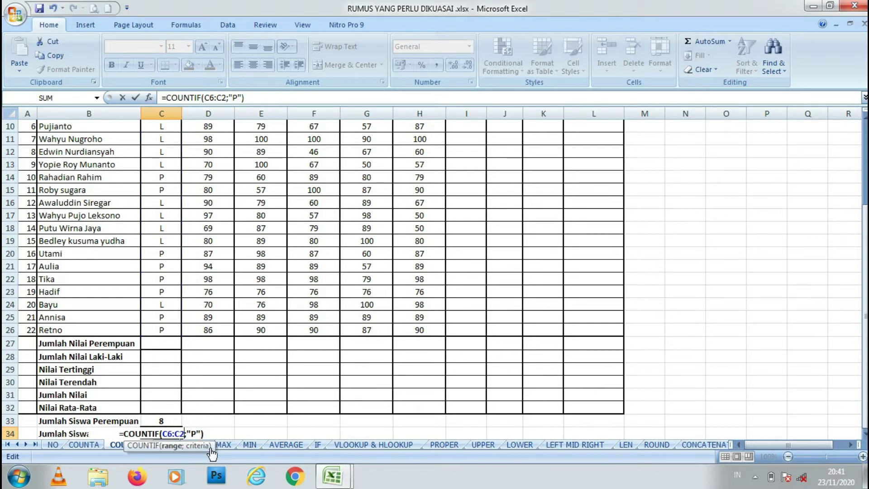
key("BackSpace")
key("BackSpace")
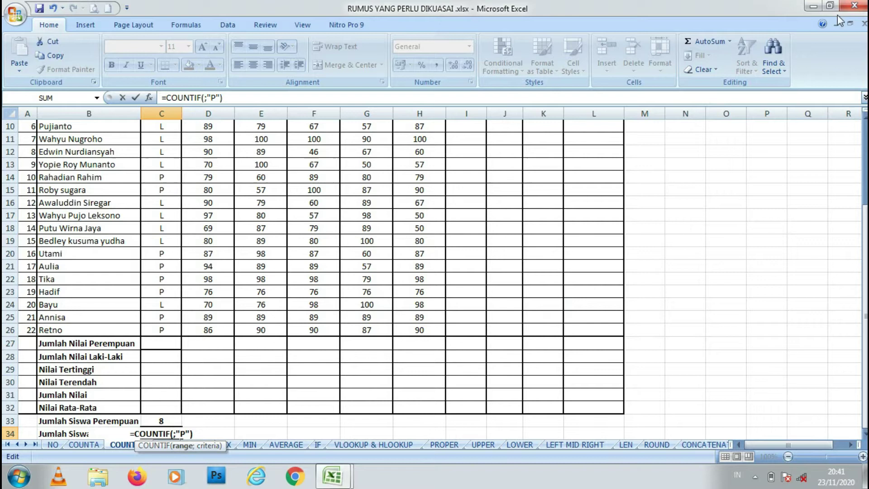
left_click_drag(866, 228, 865, 145)
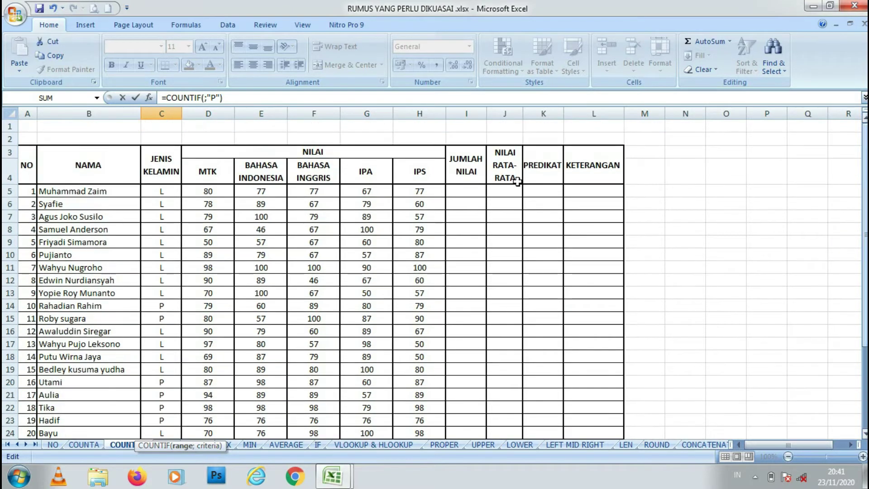
left_click_drag(158, 192, 166, 394)
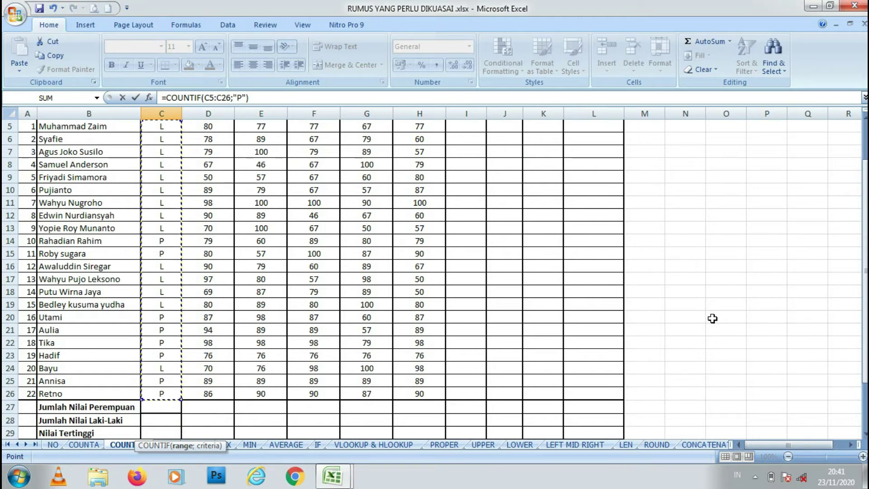
left_click_drag(865, 208, 865, 211)
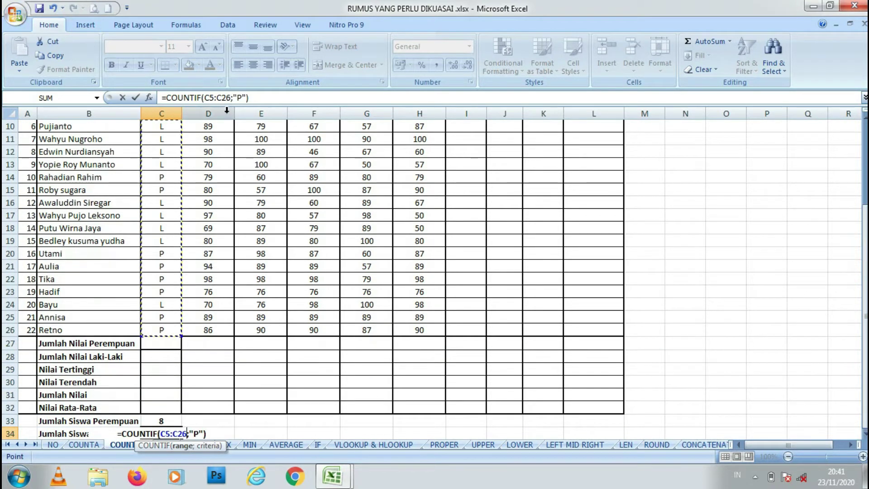
Change the criterion in the C34 formula to "L" to count the male students
left_click(243, 99)
key("BackSpace")
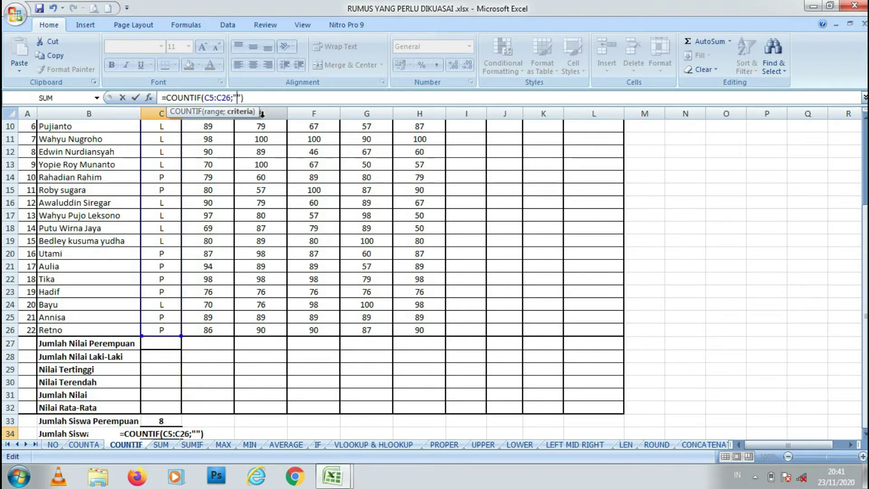
type("L")
key("Return")
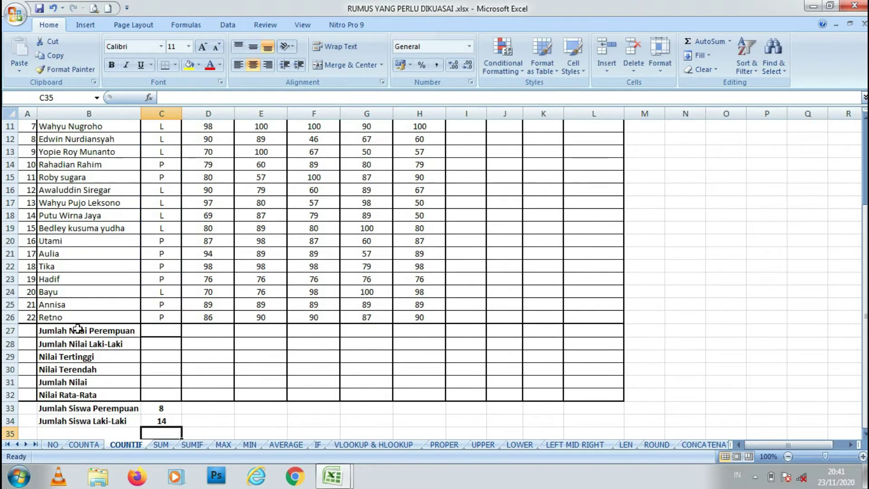
Add the two student counts in D34 with =C34+C33, and compare the total with the last row number in A26
left_click(212, 419)
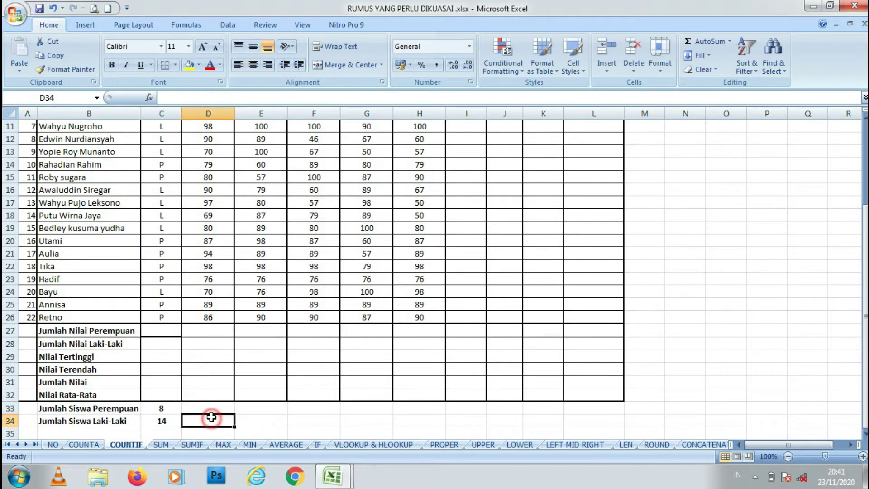
type("=")
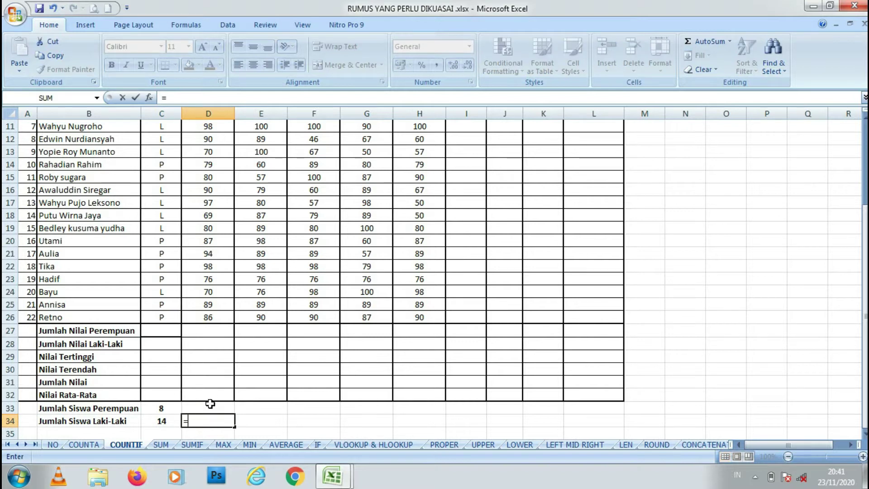
left_click(158, 420)
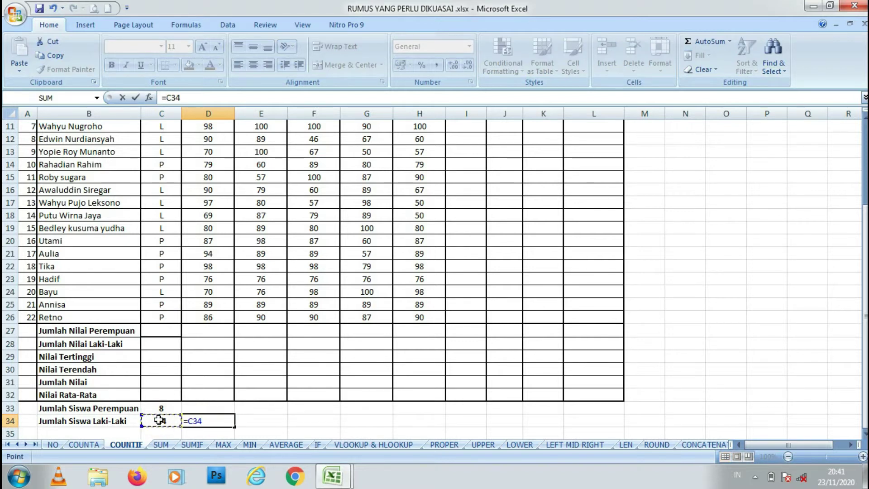
type("+")
left_click(168, 410)
key("Return")
left_click(222, 421)
left_click(27, 318)
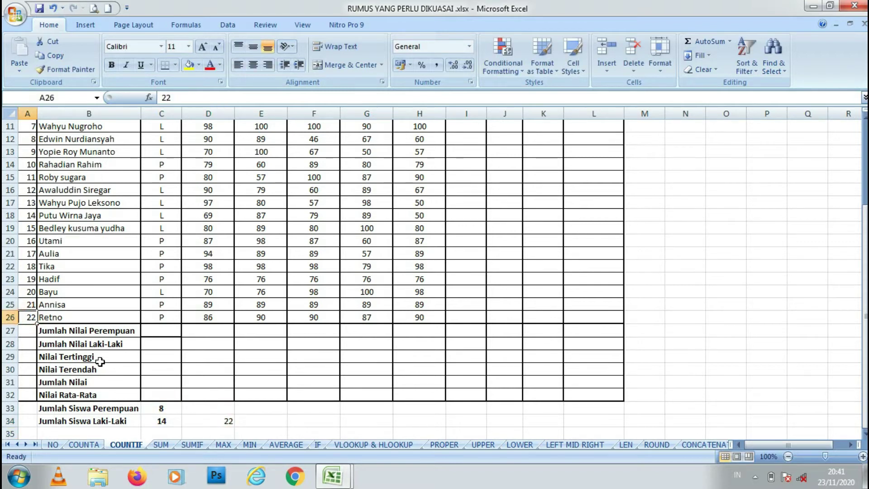
left_click(156, 421)
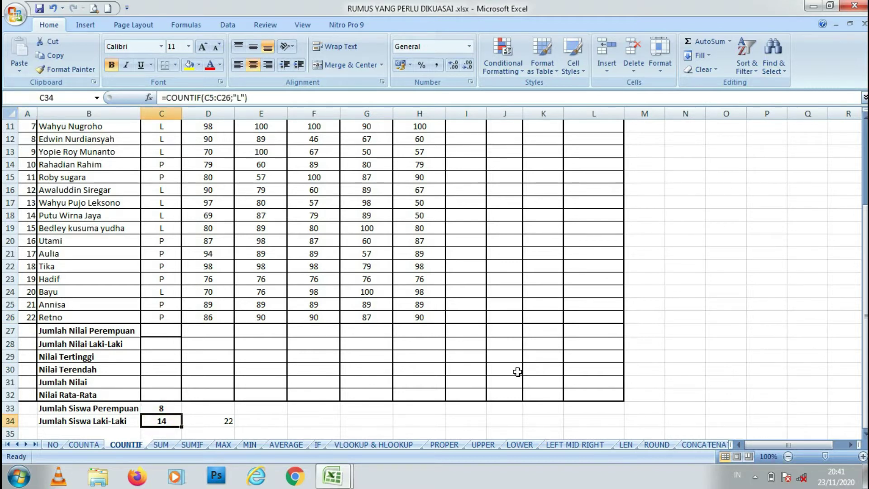
Switch to the SUM sheet and select cell D27 for the total of the MTK scores
left_click(164, 447)
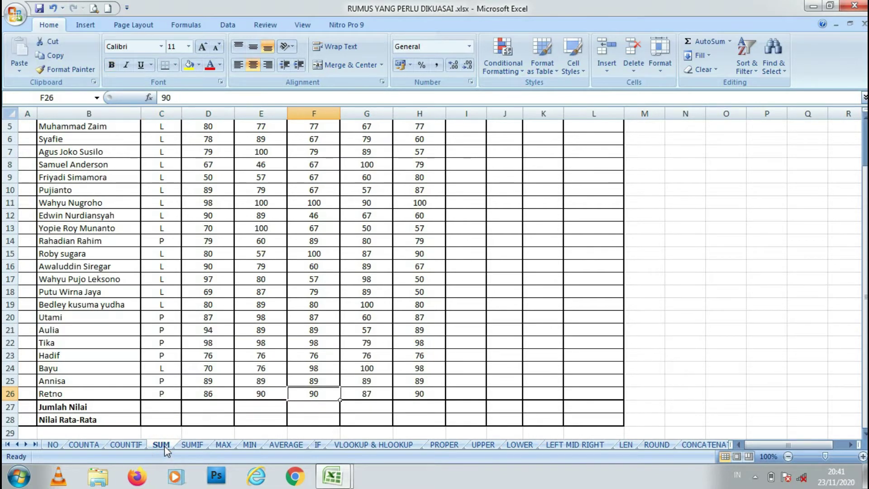
left_click(200, 408)
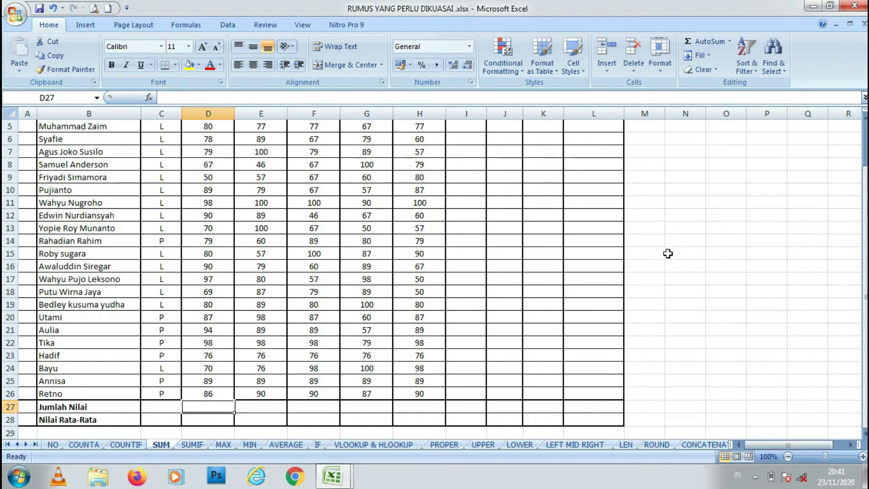
left_click_drag(864, 202, 864, 203)
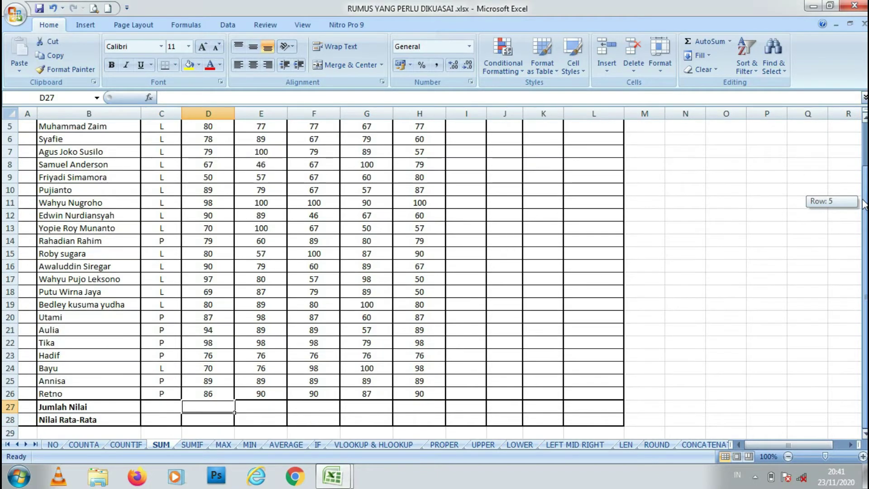
left_click(701, 42)
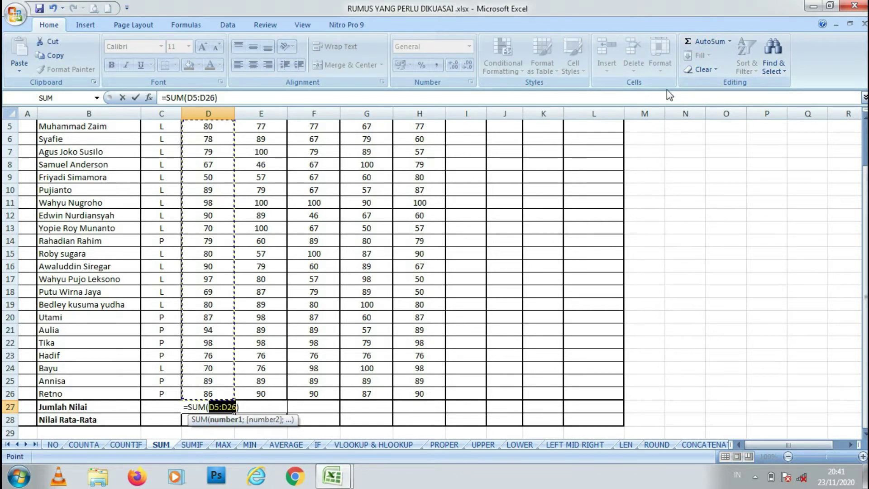
key("BackSpace")
key("BackSpace")
key("BackSpace")
key("BackSpace")
key("BackSpace")
key("BackSpace")
Total the MTK scores in D27 with the manually entered formula =SUM(D5:D26)
left_click(205, 409)
type("=")
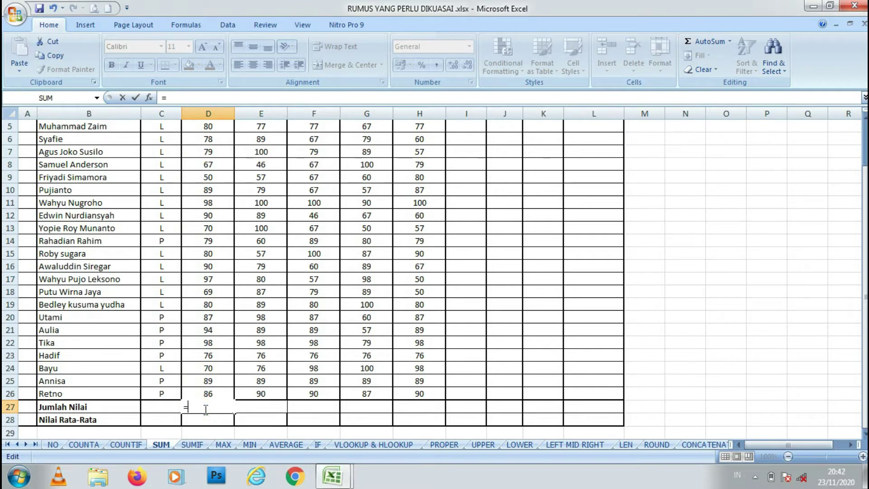
type("SUM")
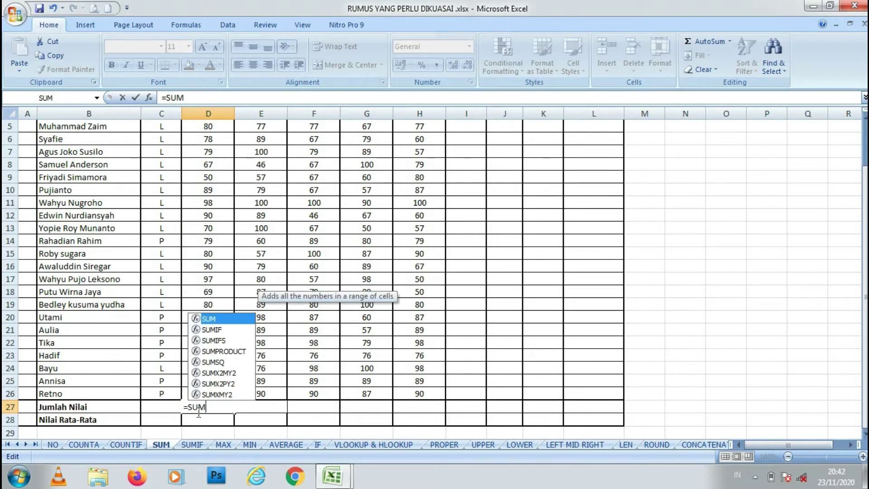
double_click(225, 319)
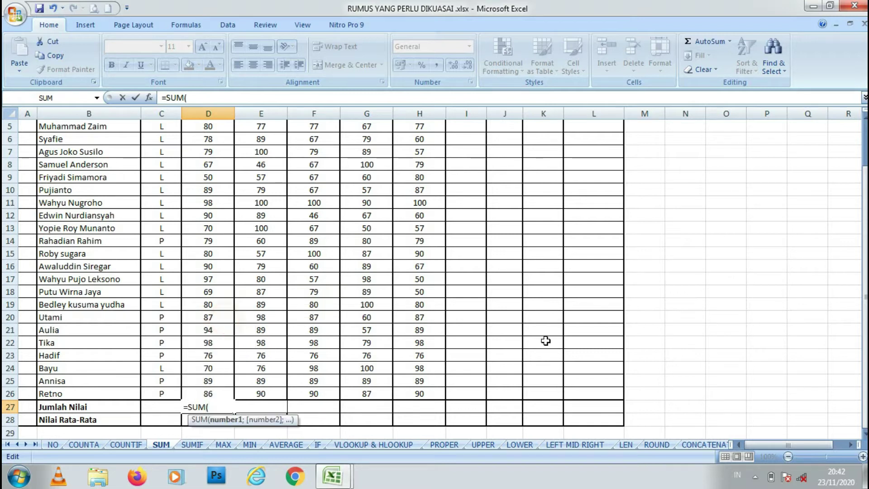
left_click_drag(866, 241, 866, 197)
left_click_drag(214, 192, 217, 421)
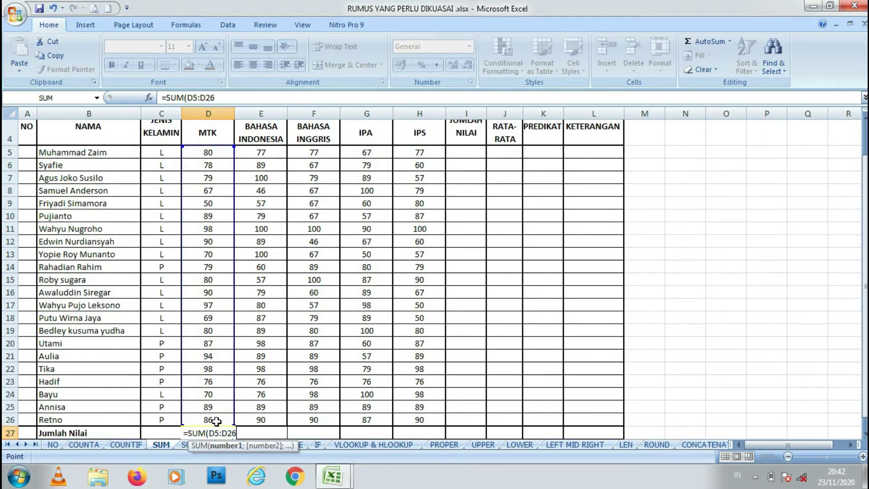
key("Return")
left_click(212, 406)
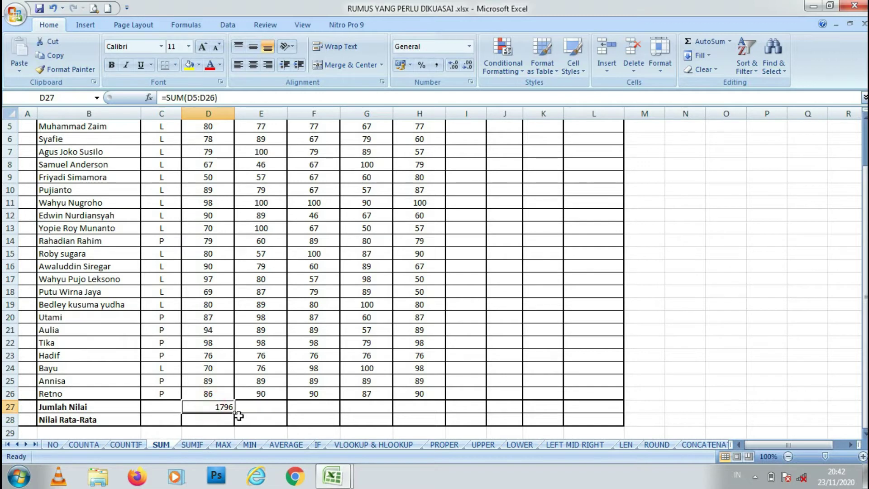
Total the BAHASA INDONESIA scores in E27 with AutoSum
left_click(266, 405)
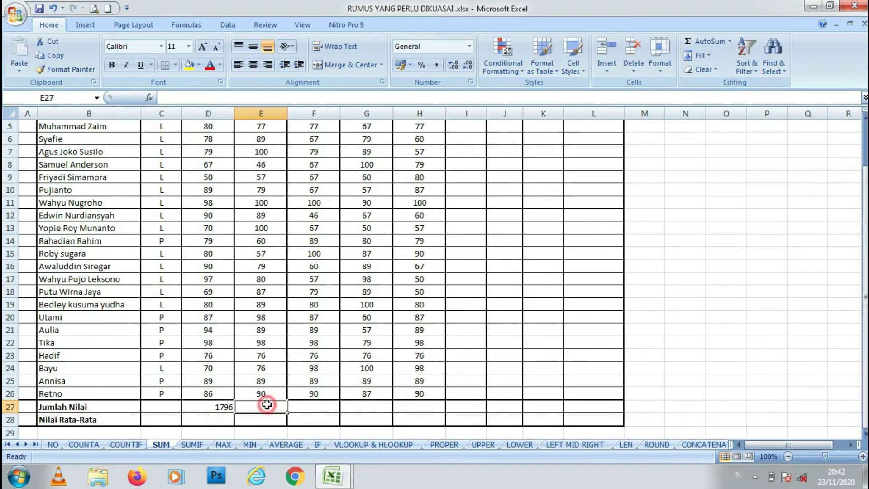
left_click(711, 41)
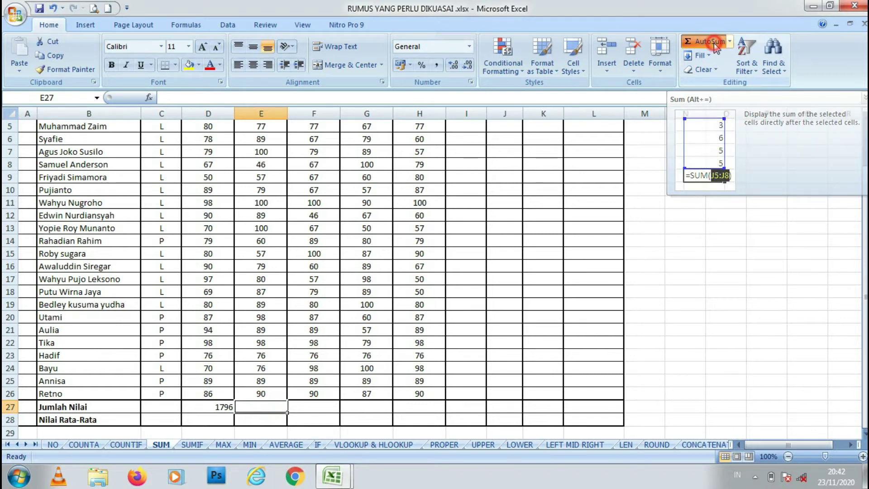
left_click_drag(865, 212, 866, 213)
key("Return")
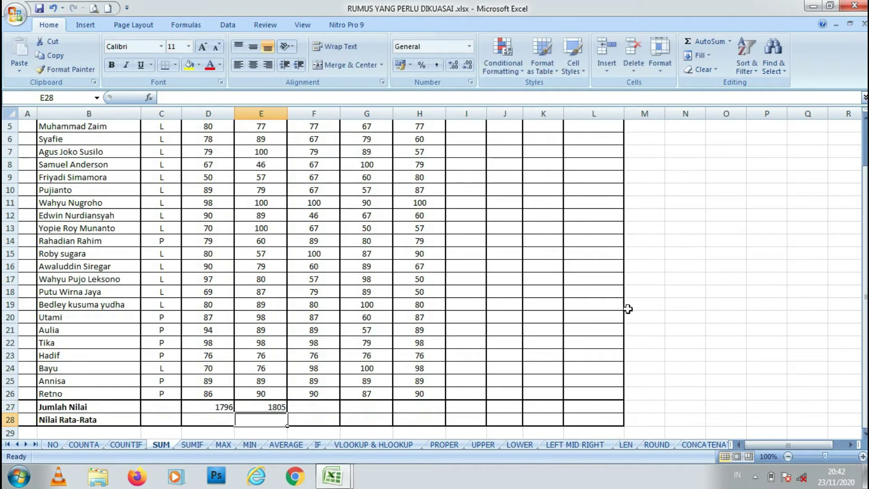
Fill the SUM formulas from D27:E27 across the Jumlah Nilai row to H27
left_click_drag(212, 407, 271, 407)
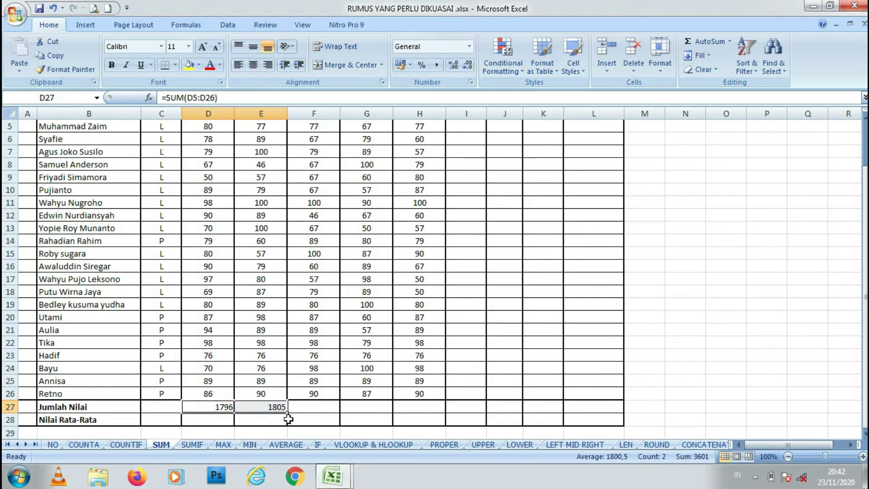
left_click_drag(287, 410, 426, 409)
left_click(395, 425)
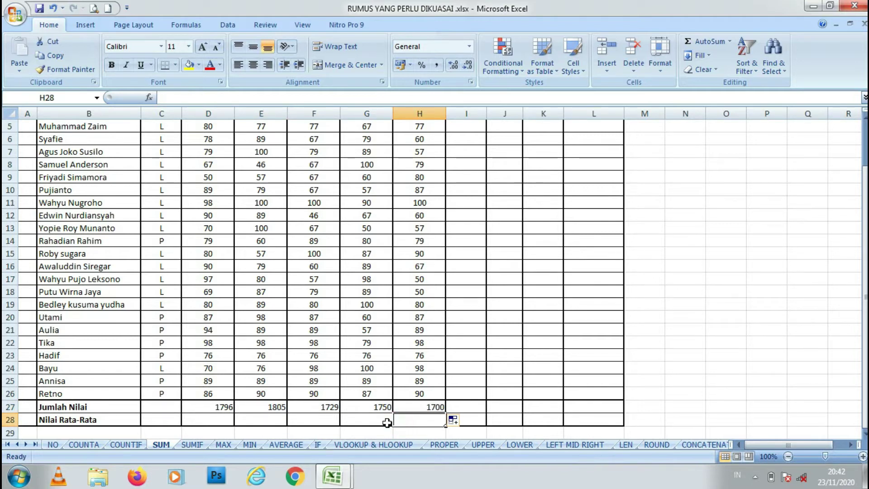
Copy the totals in D27:H27 and switch to the SUMIF sheet, keeping the current Windows color scheme without showing the message again
left_click_drag(216, 408, 417, 405)
key("ctrl+c")
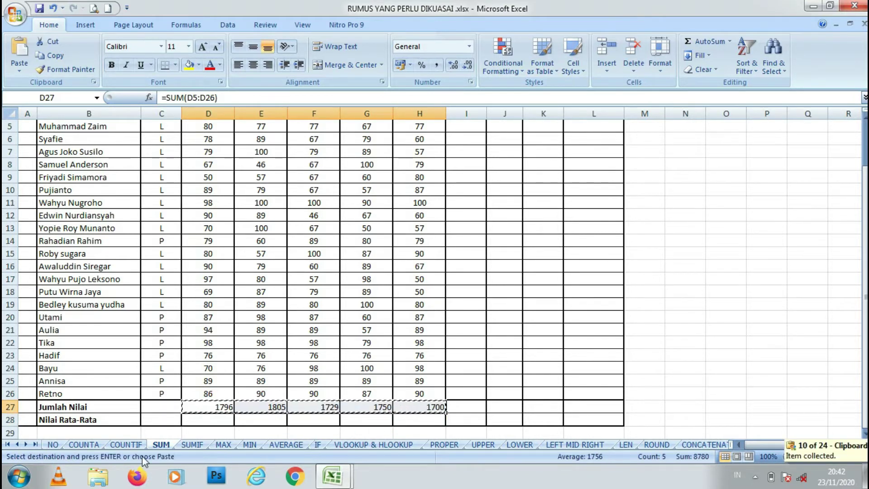
left_click(189, 445)
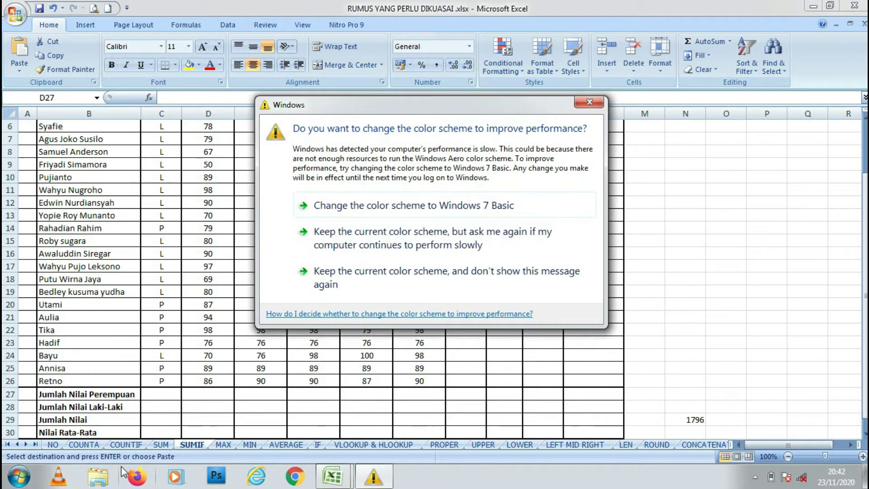
left_click(408, 271)
Start a SUMIF formula in D27 with the JENIS KELAMIN cells C5:C26 as its range
type("=")
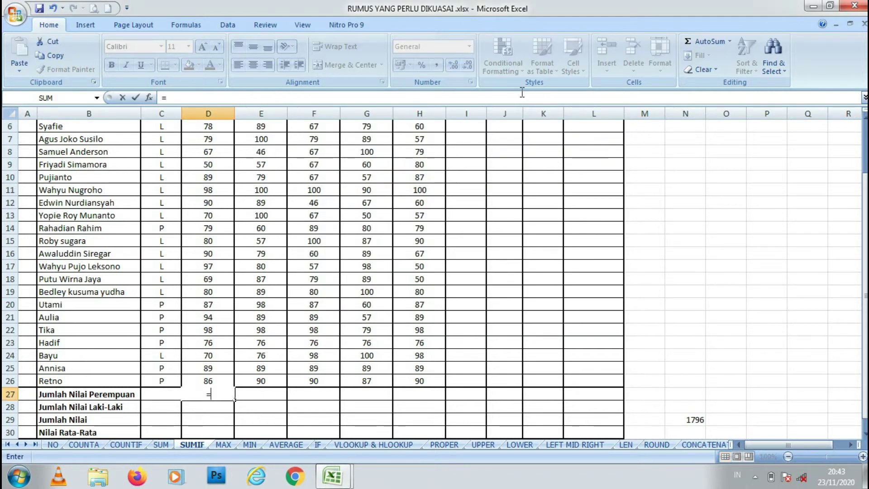
type("SUMIF")
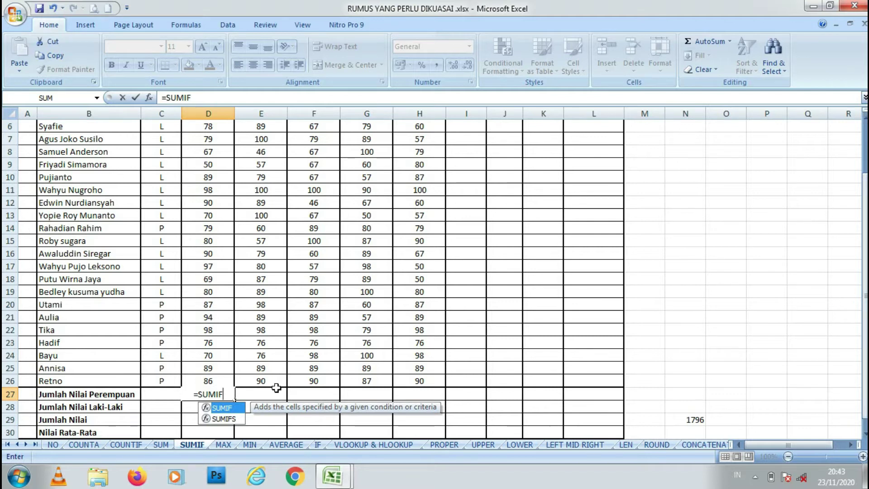
double_click(220, 409)
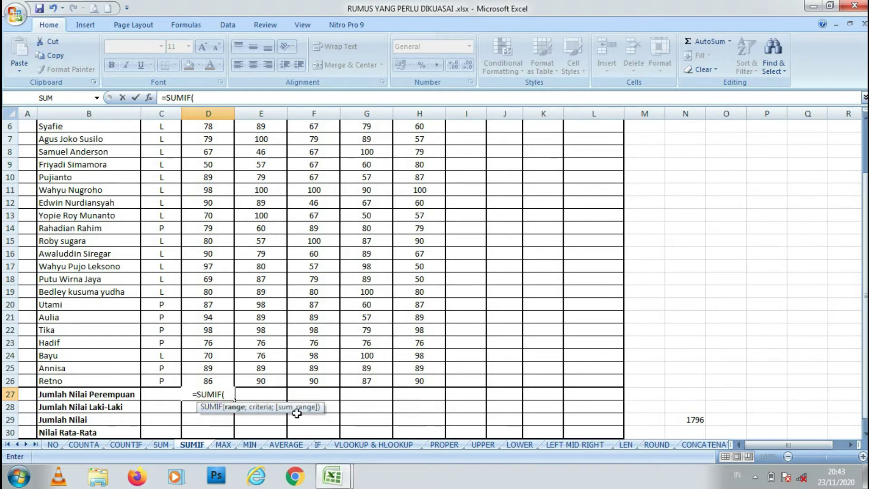
left_click_drag(866, 206, 866, 170)
left_click_drag(155, 175, 159, 378)
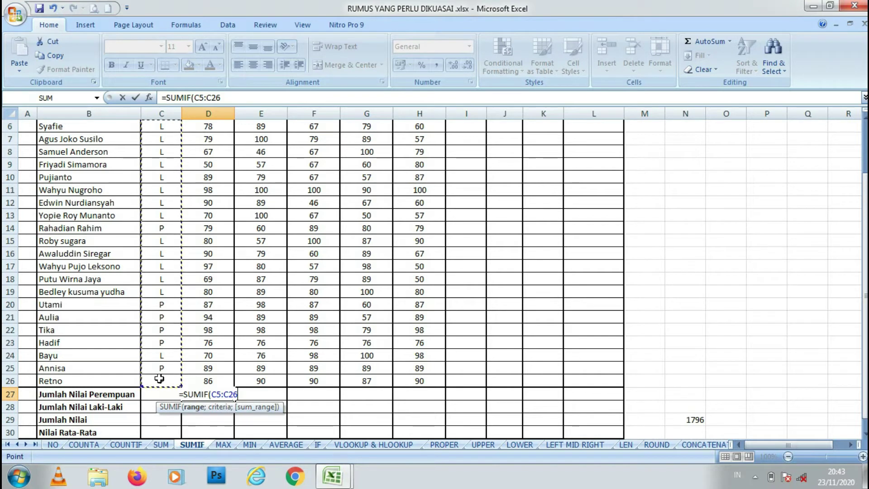
Complete the D27 formula with criterion "P" and sum range D5:D26 to total the female students' MTK scores
type(";")
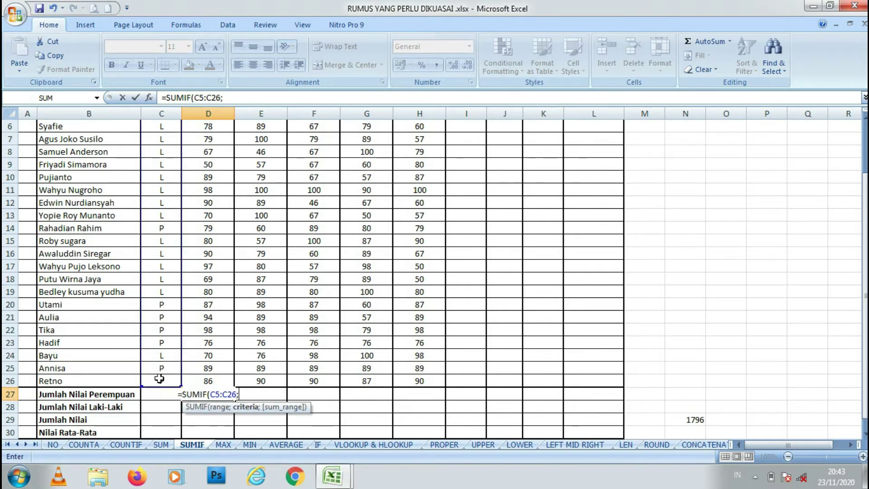
type("\"")
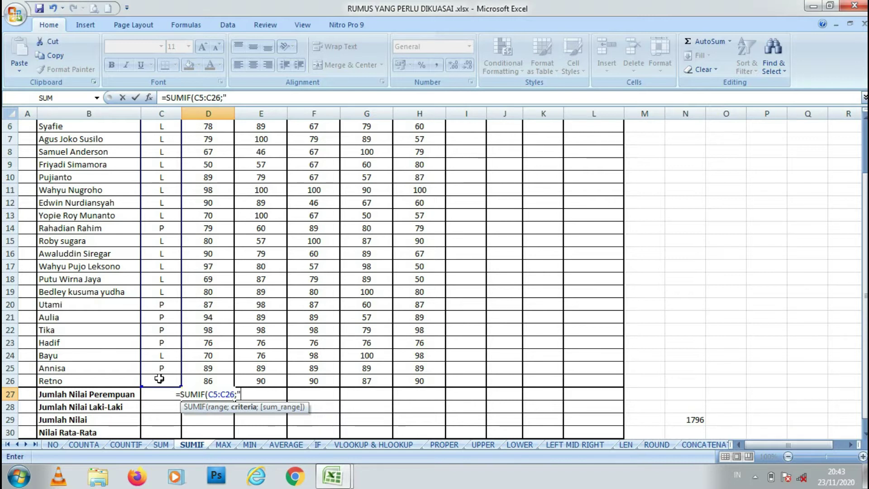
type("P")
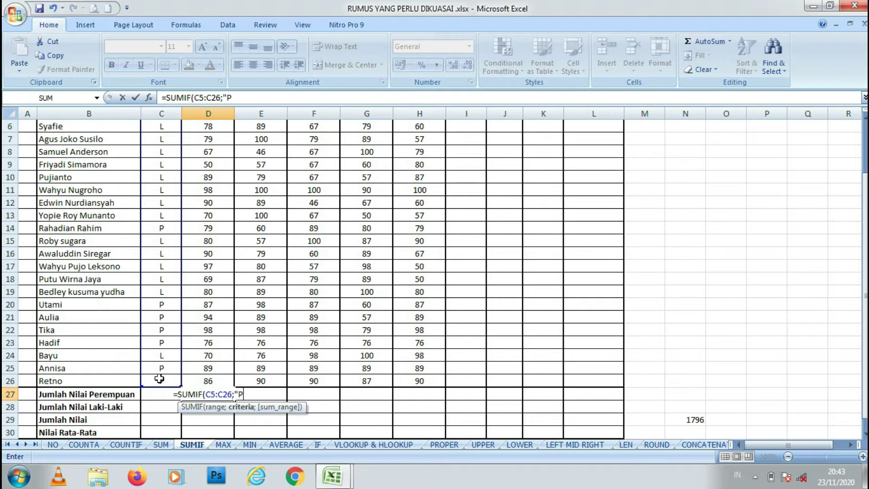
type("\"")
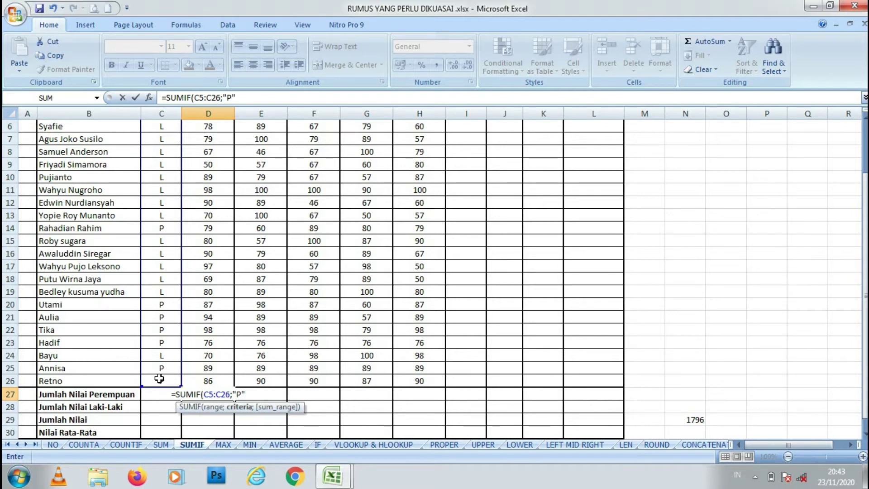
type(";")
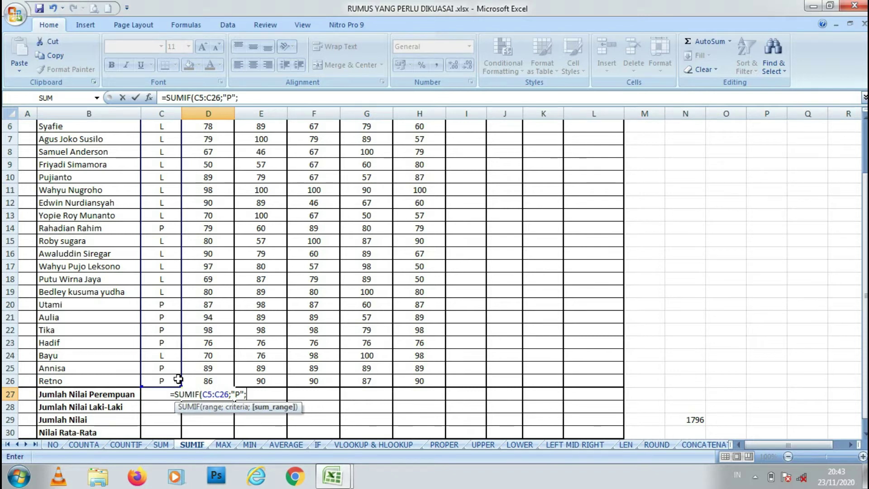
left_click_drag(865, 212, 866, 159)
left_click_drag(205, 191, 211, 398)
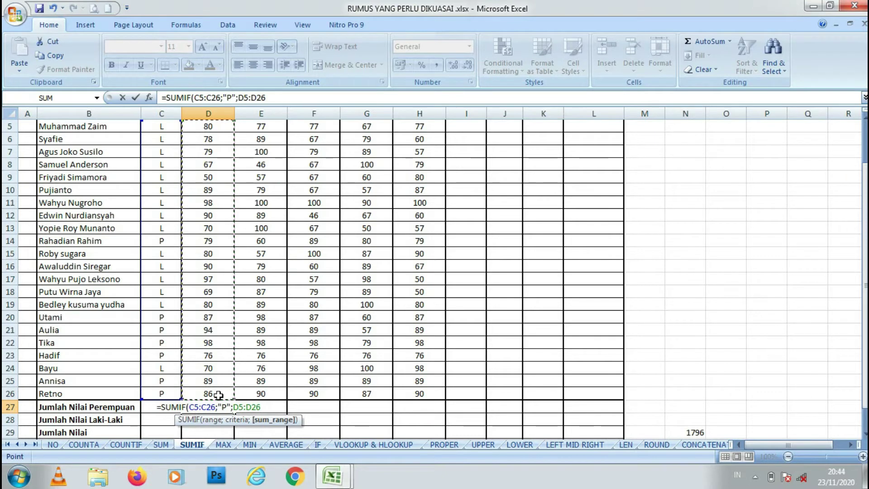
key("Return")
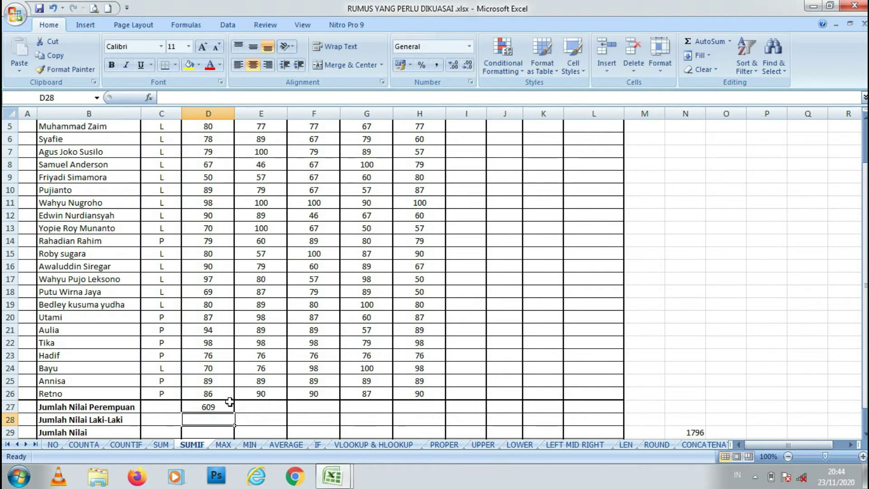
Copy the SUMIF formula from D27 down to D28 and replace its criteria range with C5:C26
left_click(211, 409)
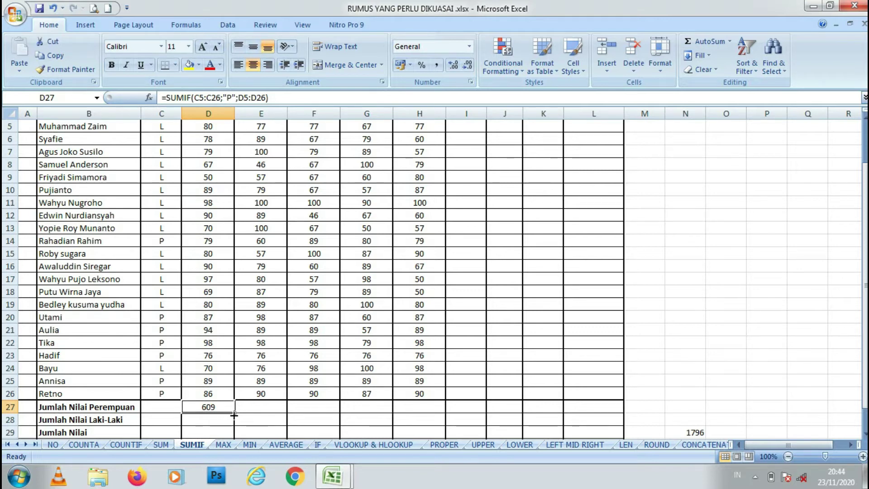
left_click_drag(233, 415, 234, 420)
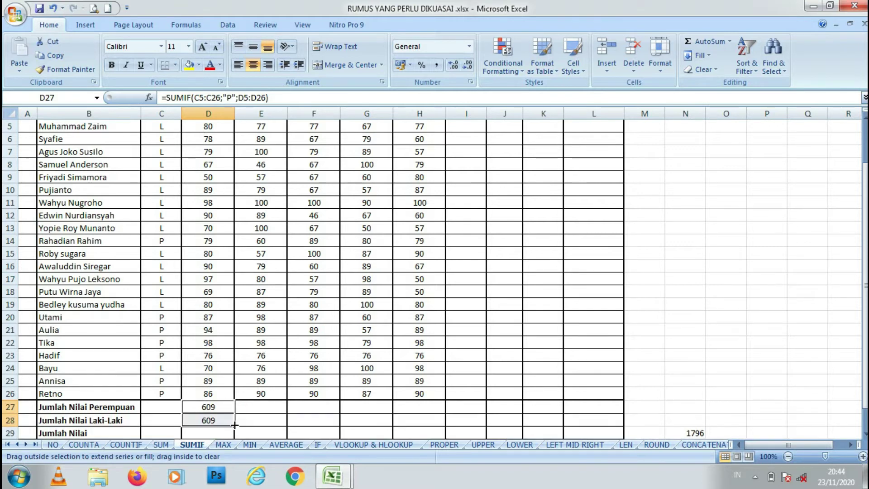
double_click(212, 420)
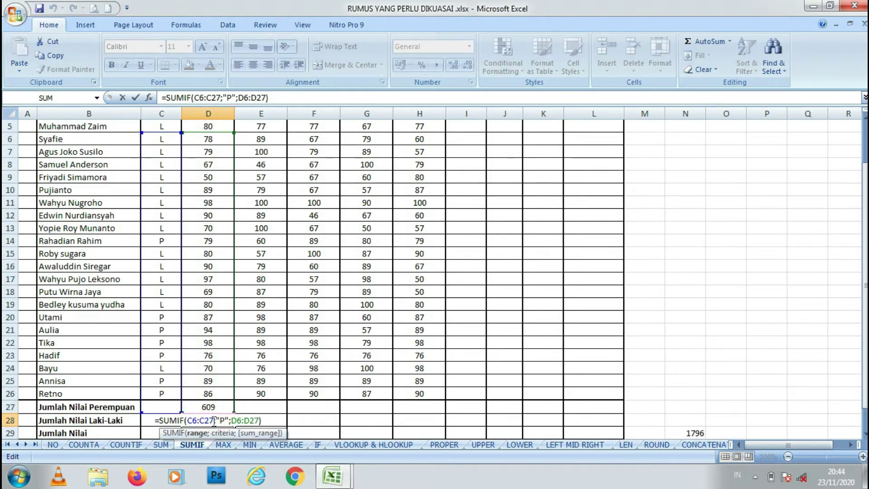
key("BackSpace")
key("BackSpace")
key("BackSpace")
key("BackSpace")
key("BackSpace")
key("BackSpace")
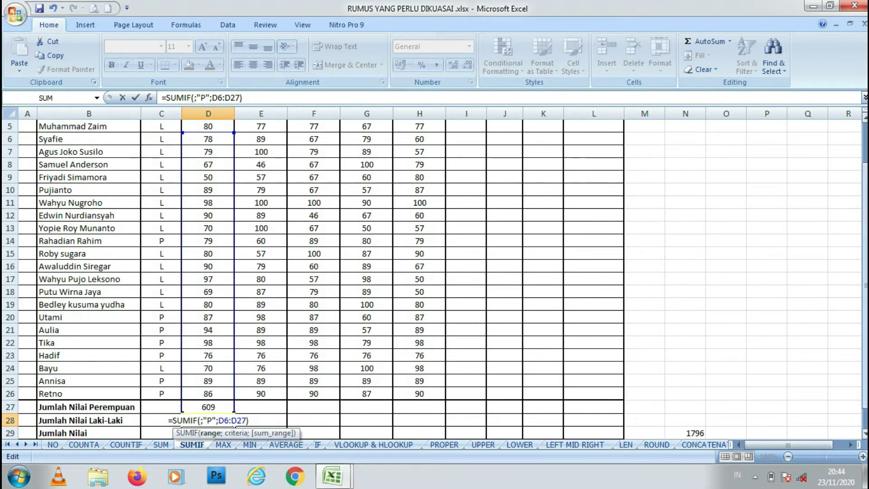
left_click_drag(866, 213, 866, 199)
left_click_drag(159, 190, 175, 393)
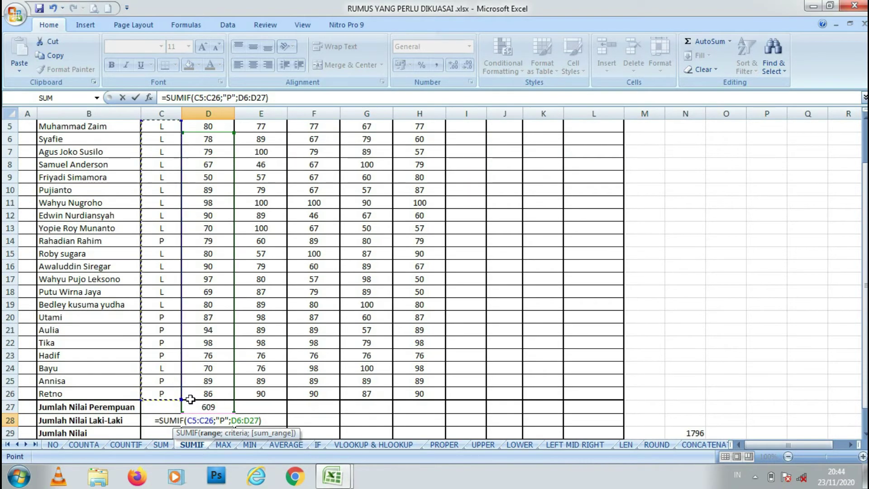
Change the criterion in the D28 formula to "L" for the male students
left_click(222, 420)
key("Delete")
type("L")
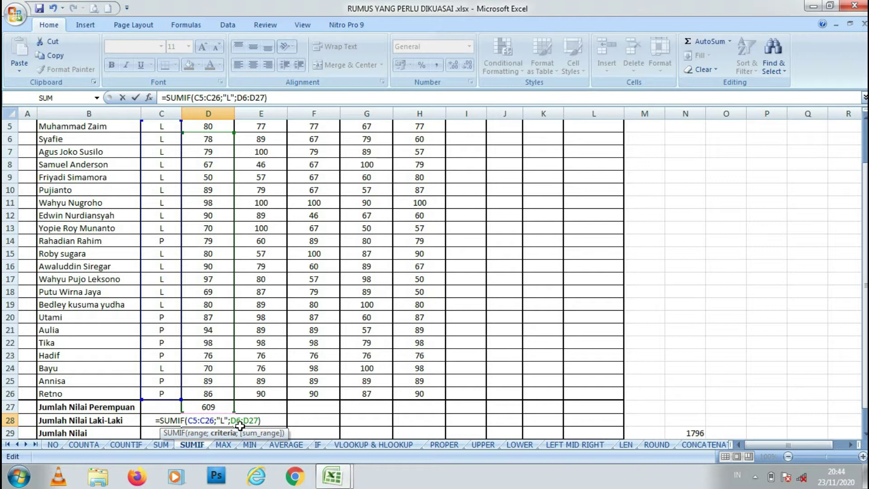
Replace the sum range in the D28 SUMIF formula with the MTK scores D5:D26
left_click(252, 421)
key("BackSpace")
key("BackSpace")
key("BackSpace")
key("BackSpace")
key("BackSpace")
key("BackSpace")
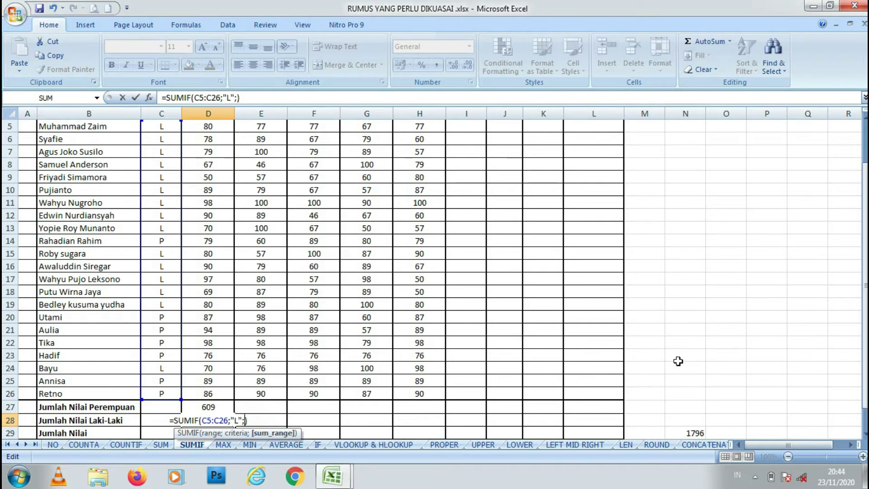
scroll(678, 361, "up", 2)
left_click_drag(211, 187, 212, 419)
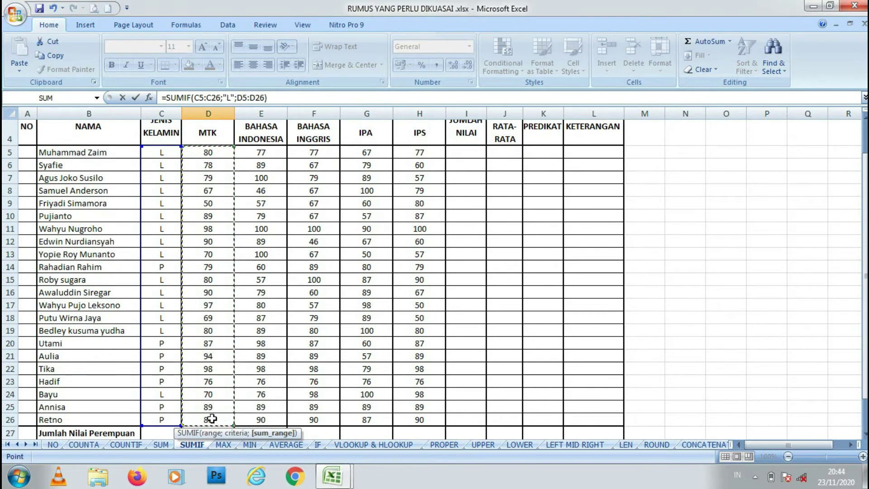
key("Return")
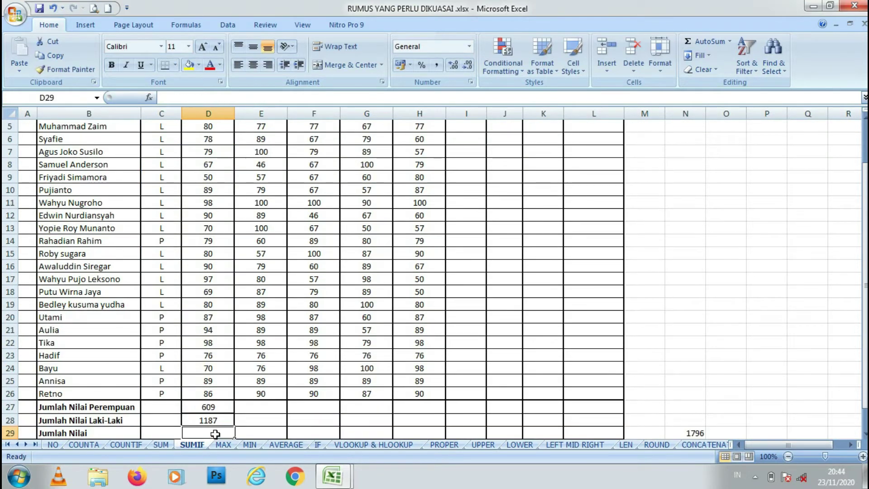
left_click(213, 421)
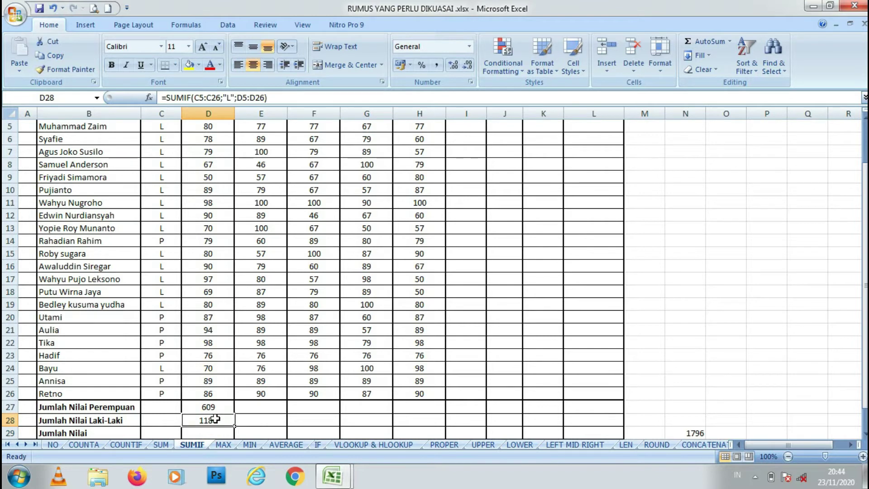
Fill the SUMIF formulas in D27:D28 across to column H for the other subjects
left_click(221, 408)
left_click_drag(229, 408, 236, 421)
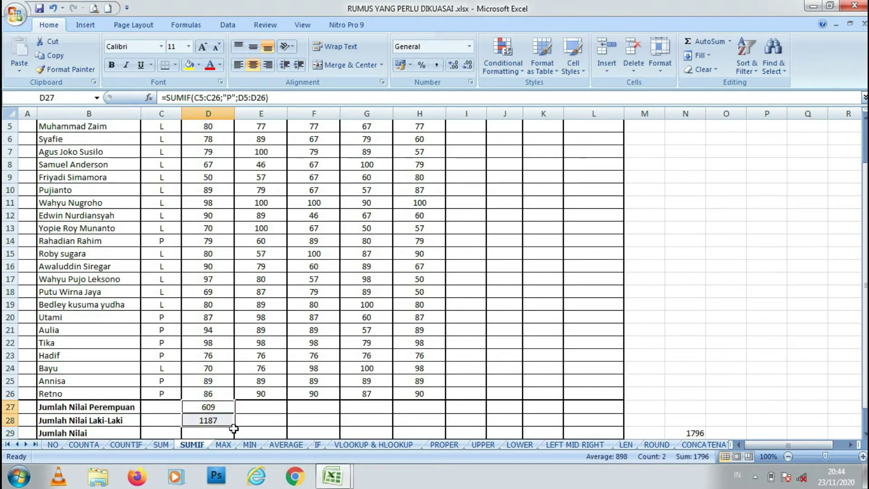
left_click_drag(232, 428, 432, 428)
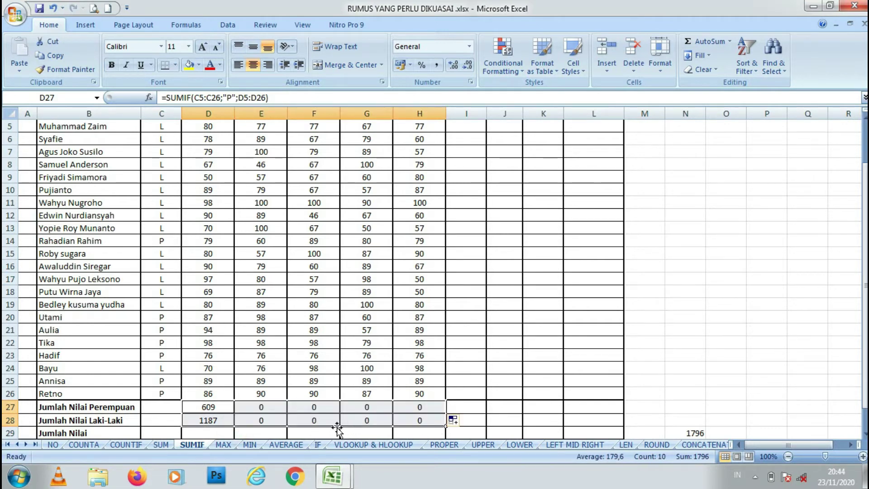
Replace the criteria range in the E27 SUMIF formula with the JENIS KELAMIN cells C5:C26
left_click(272, 420)
left_click(261, 408)
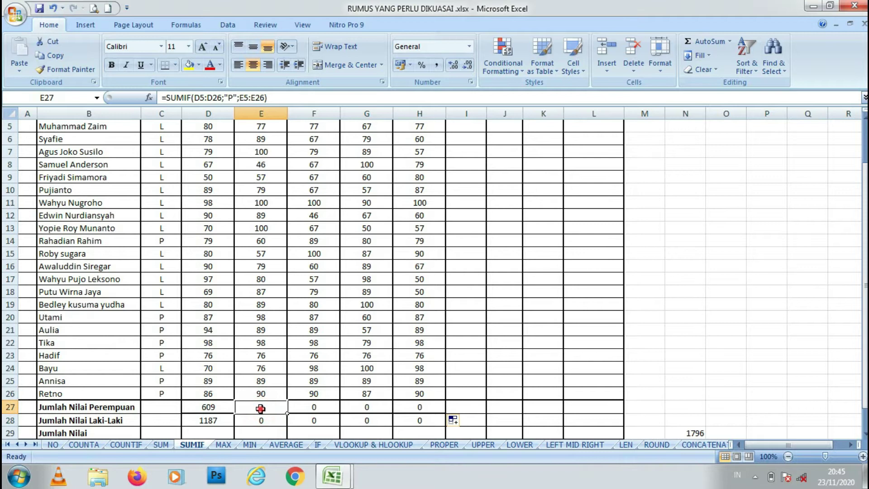
double_click(260, 409)
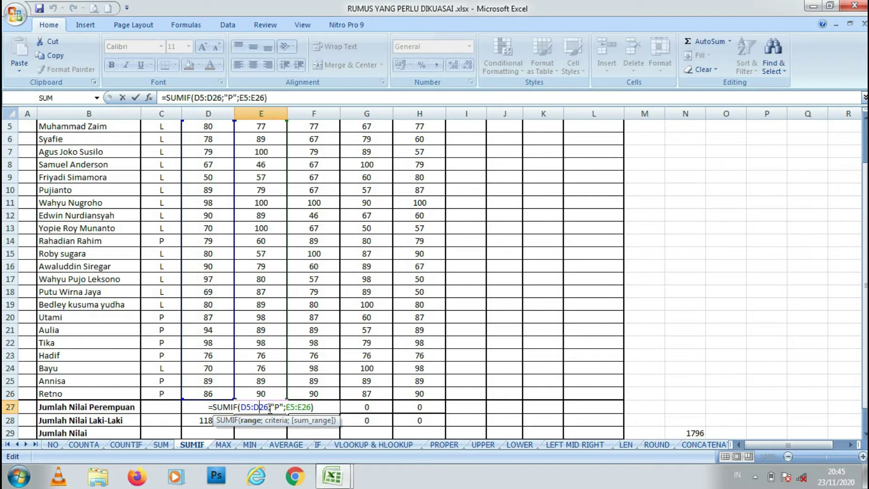
key("Delete")
key("Delete")
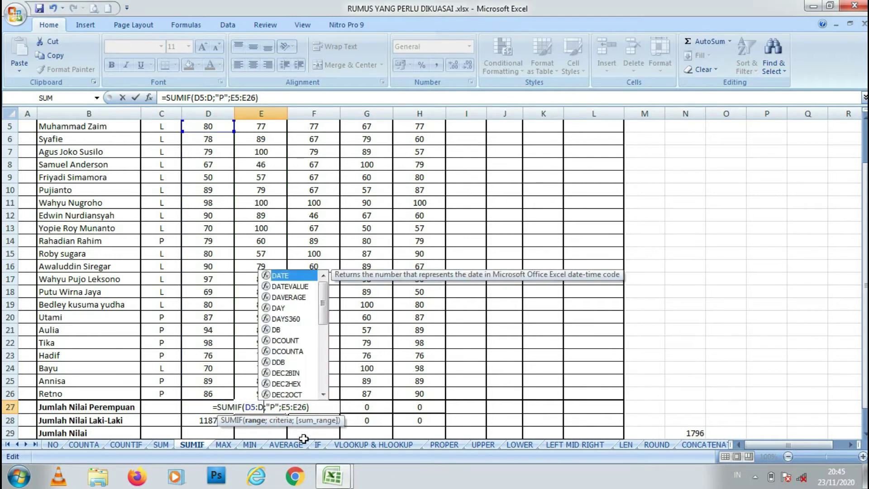
key("BackSpace")
key("BackSpace")
key("BackSpace")
key("BackSpace")
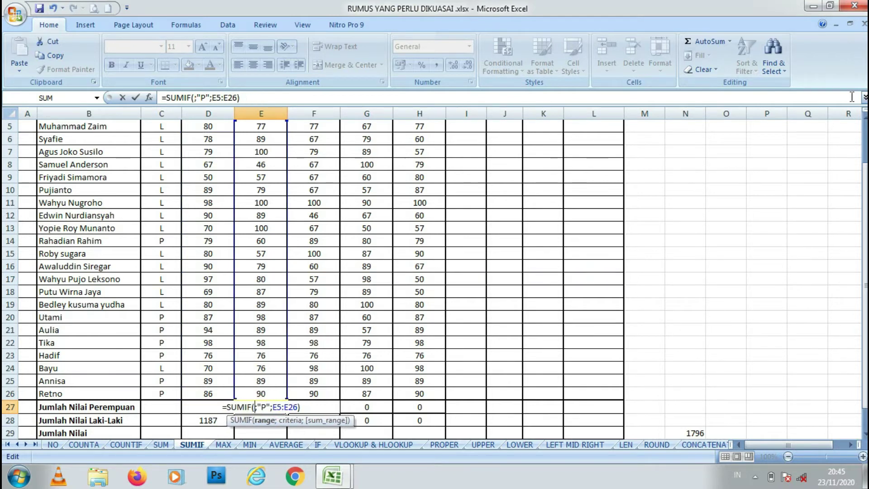
left_click_drag(866, 192, 865, 180)
left_click_drag(161, 191, 165, 419)
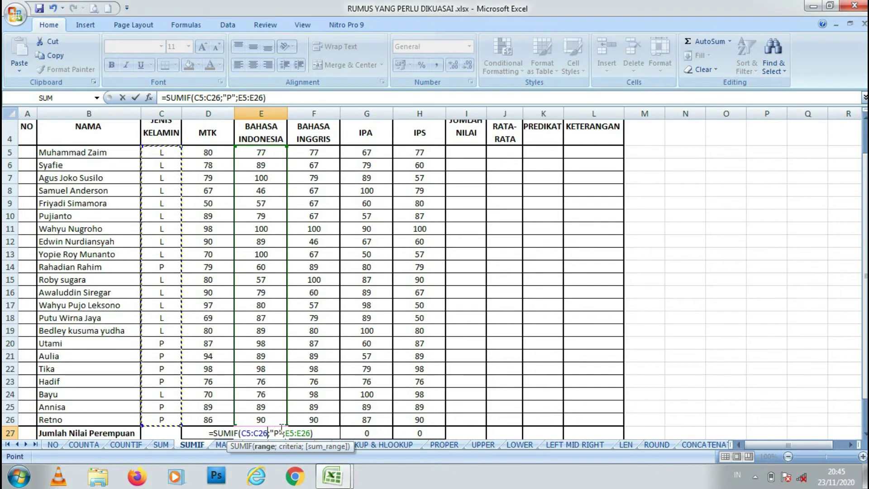
Lock the criteria range in the E27 formula as the absolute reference $C$5:$C$26 and recheck the formula
left_click(241, 434)
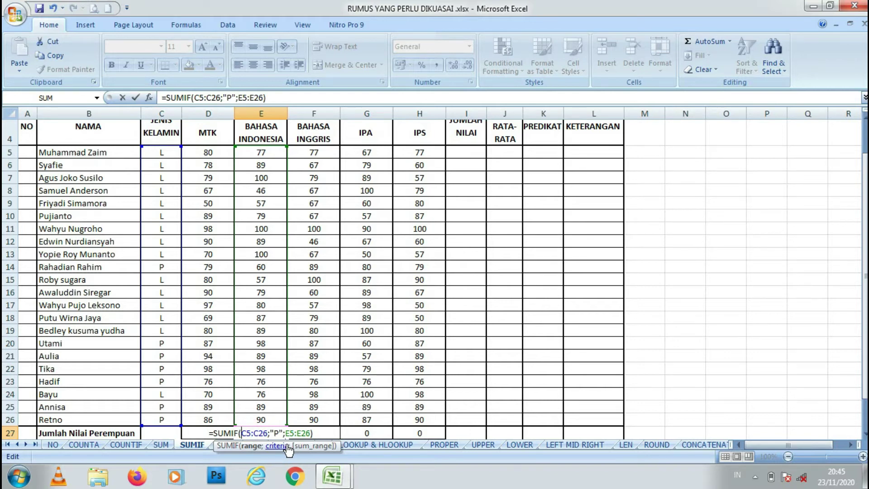
type("$C")
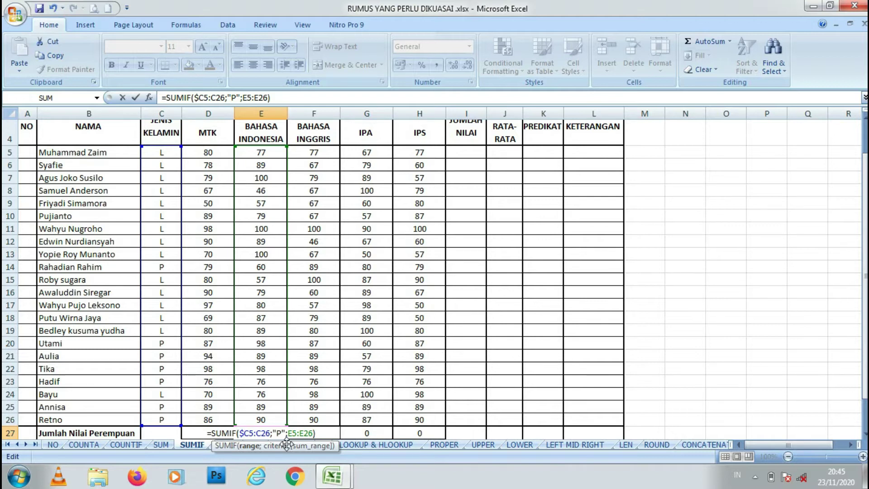
type("$")
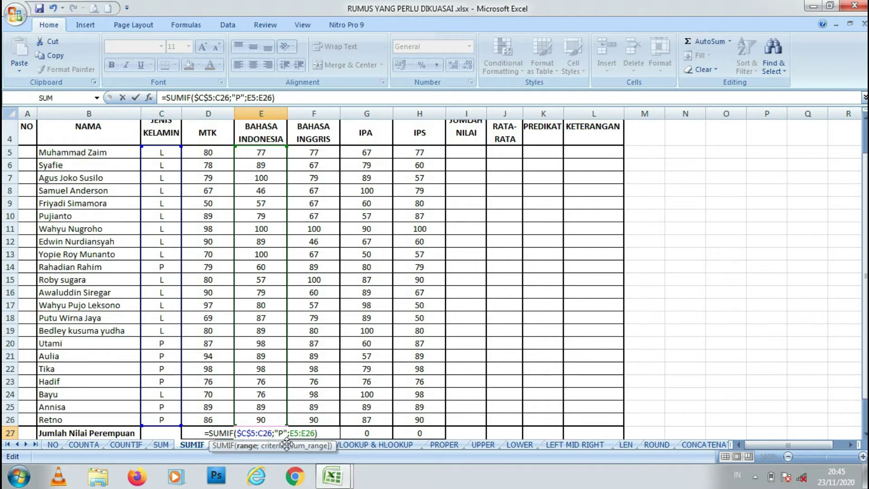
type("$C")
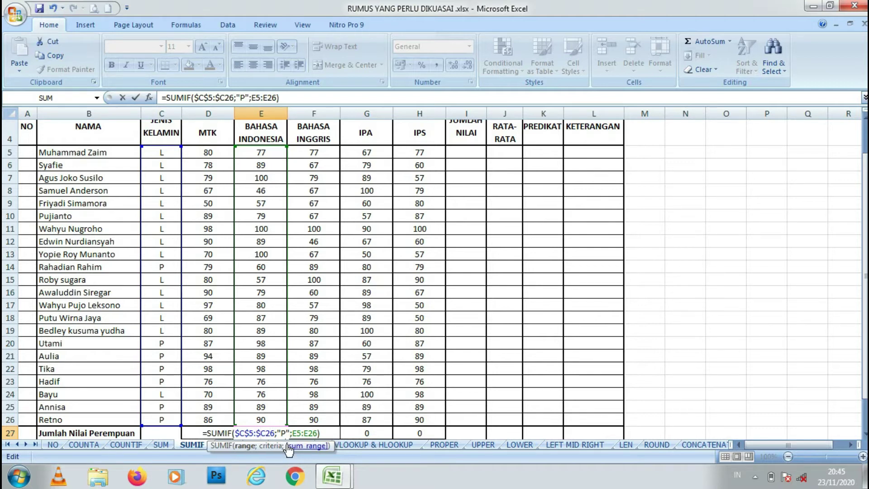
type("$")
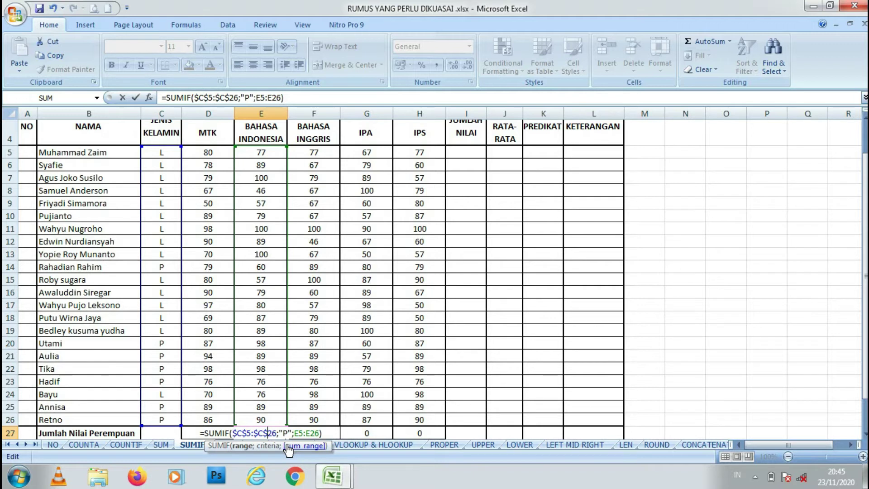
key("Return")
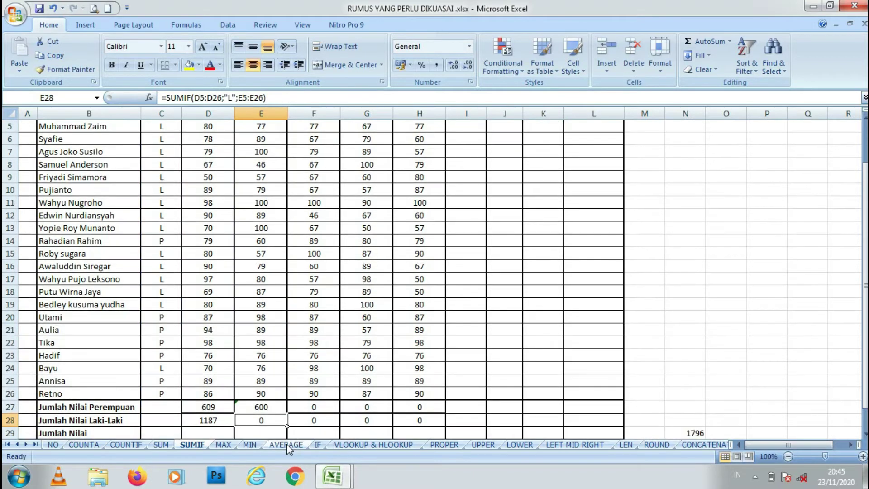
double_click(251, 410)
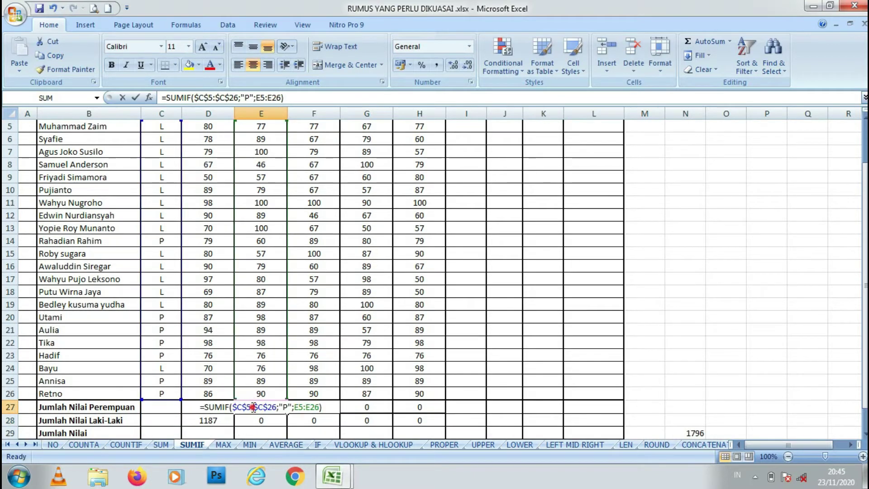
left_click(308, 406)
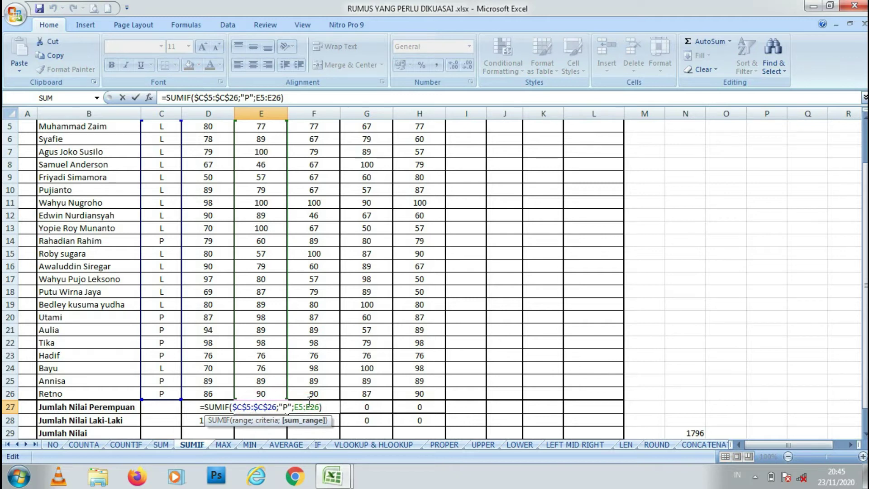
left_click(317, 407)
key("Return")
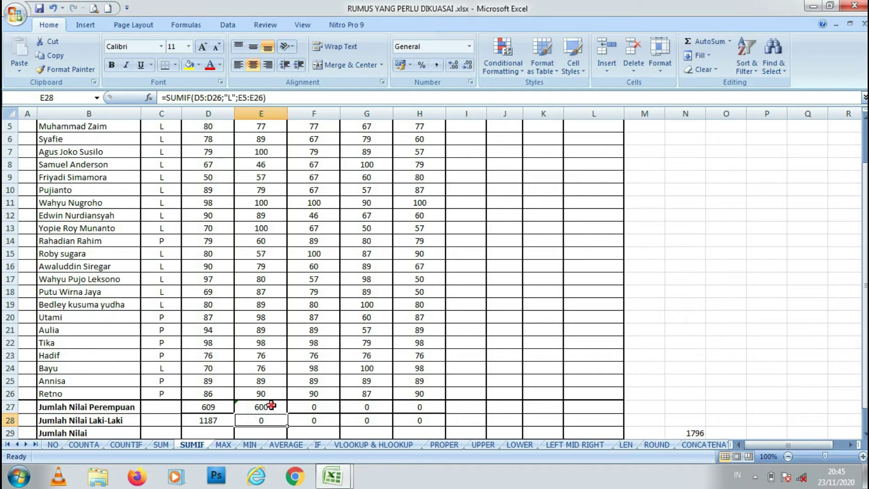
Copy the E27 formula down to E28 and replace its sum range with E5:E26
left_click(271, 405)
left_click_drag(288, 412, 285, 419)
double_click(277, 417)
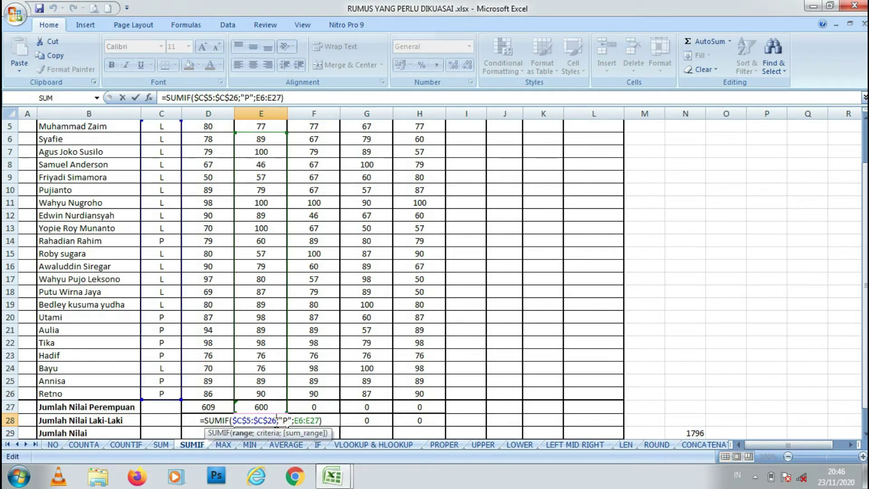
left_click(295, 421)
left_click_drag(296, 421, 321, 421)
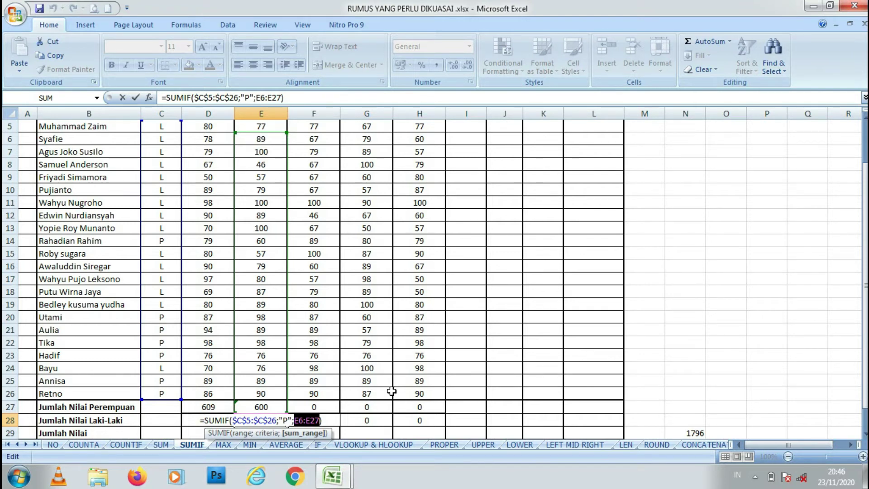
key("BackSpace")
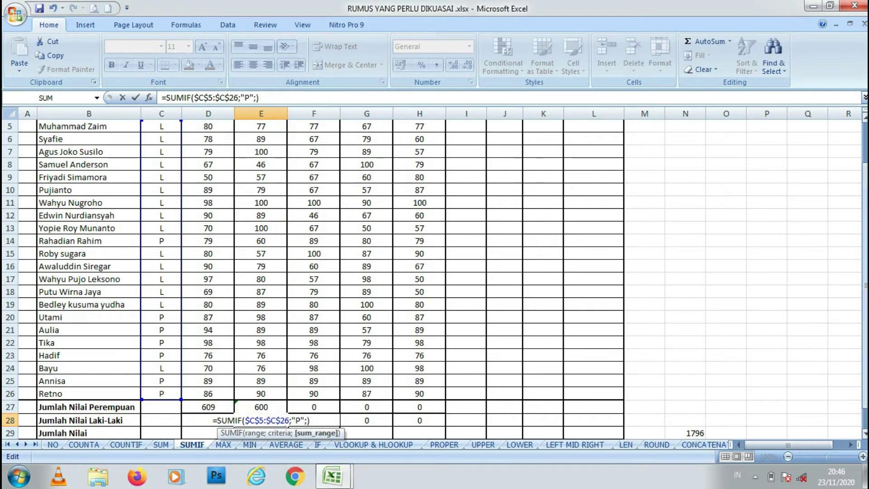
scroll(601, 189, "up", 2)
left_click_drag(260, 192, 264, 389)
key("Return")
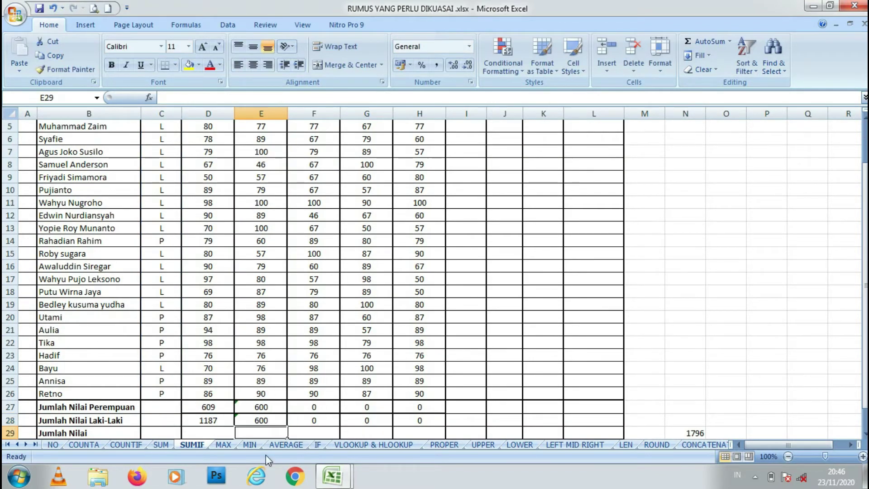
Change the criterion in the E28 formula to "L" to total the male students' BAHASA INDONESIA scores
double_click(252, 419)
left_click(287, 420)
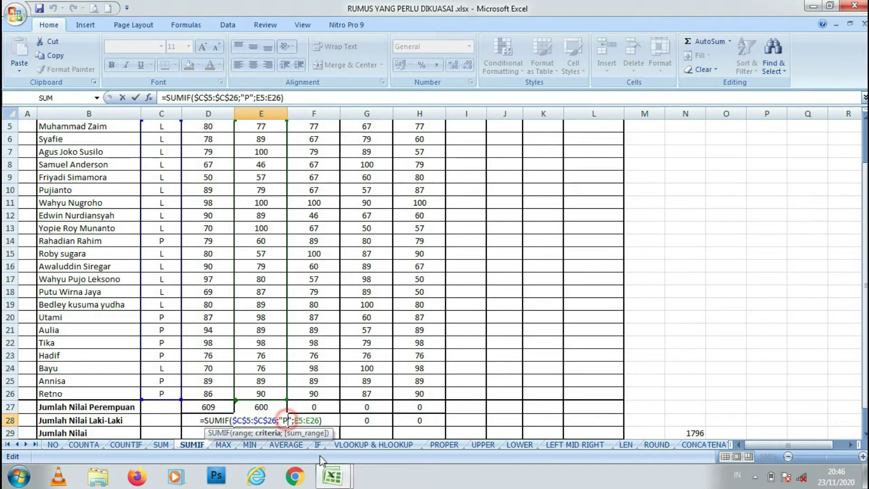
key("BackSpace")
type("L")
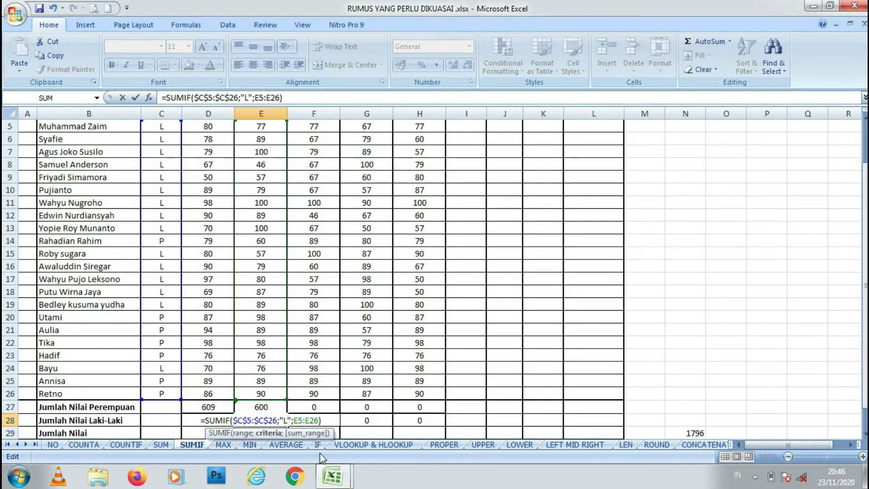
key("Return")
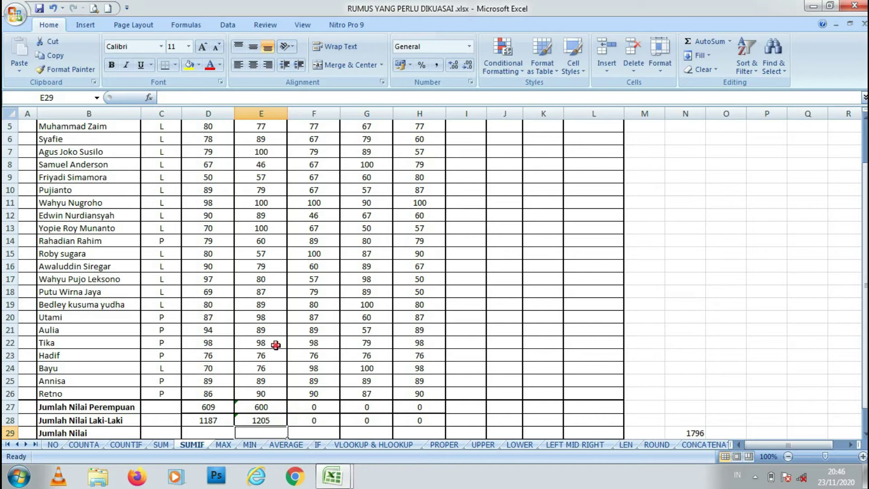
Review the SUMIF formulas in E28, D27 and D28 against the score table
left_click(275, 345)
left_click(263, 143)
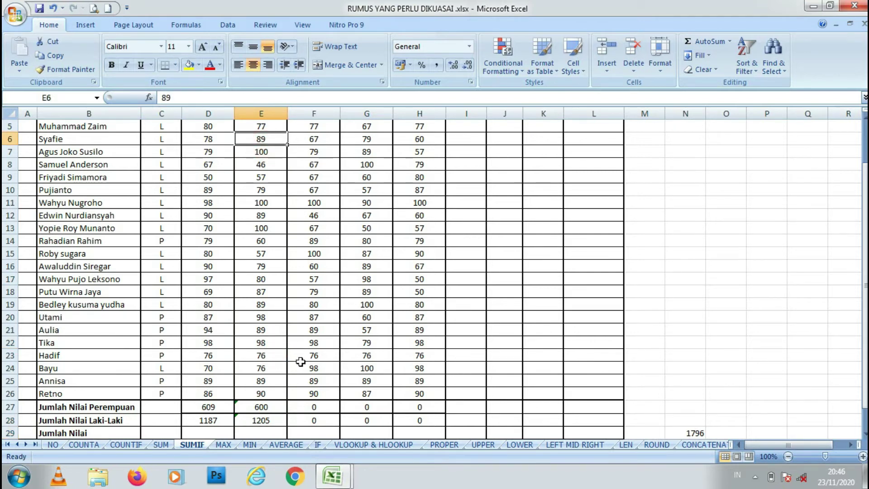
left_click(267, 420)
mouse_move(865, 196)
left_mouse_down()
mouse_move(865, 155)
mouse_move(865, 199)
left_mouse_up()
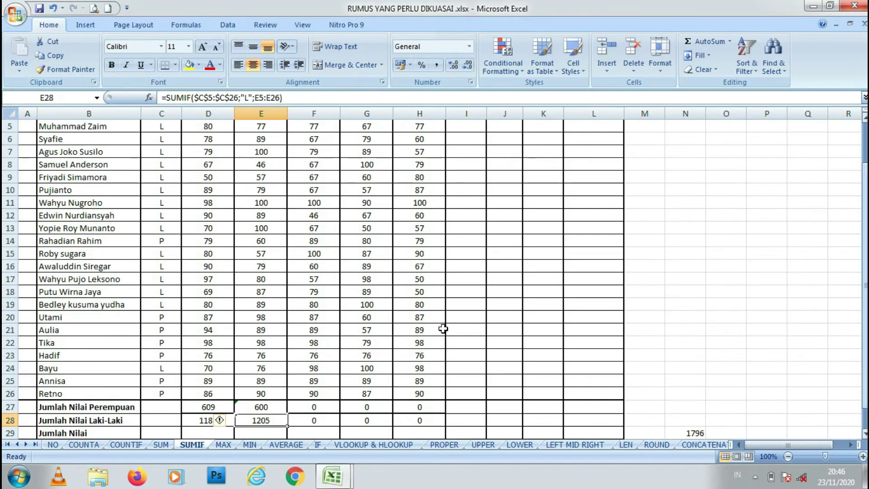
left_click(212, 406)
left_click(209, 419)
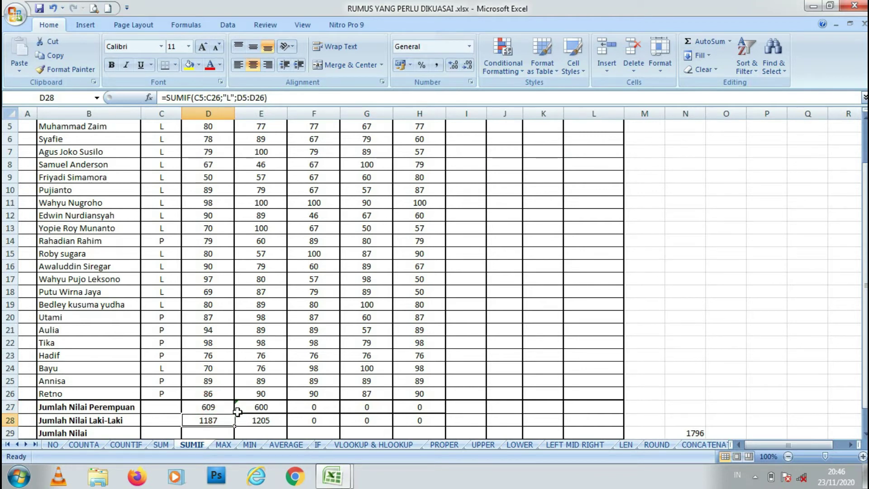
On the MAX sheet, enter =MAX(D5:D26) in D29 to find the highest MTK score and recheck the formula
left_click(223, 446)
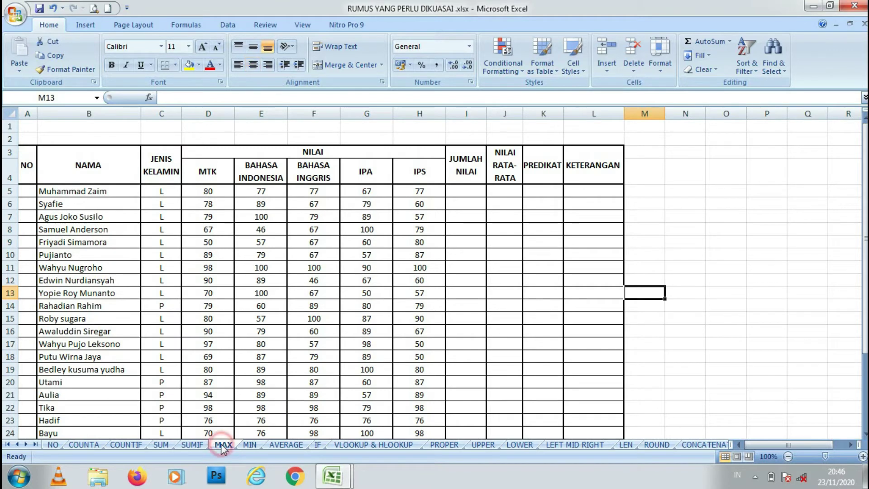
left_click_drag(865, 184, 865, 185)
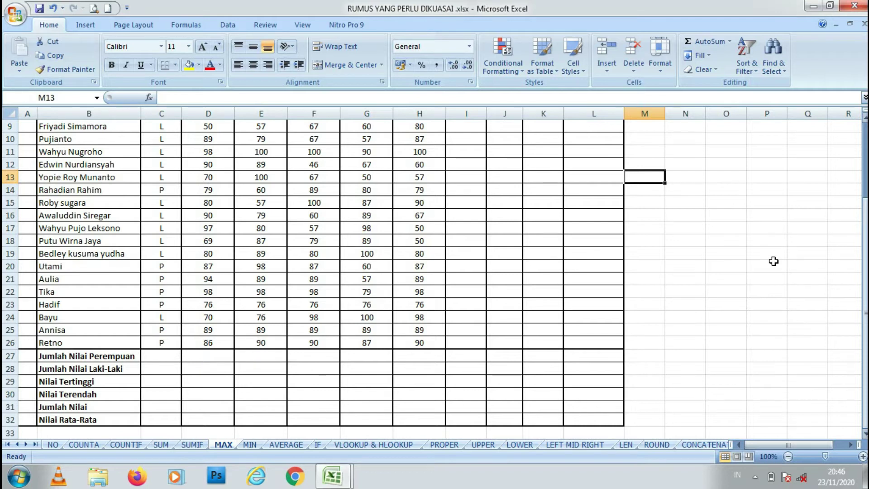
left_click(214, 382)
type("=")
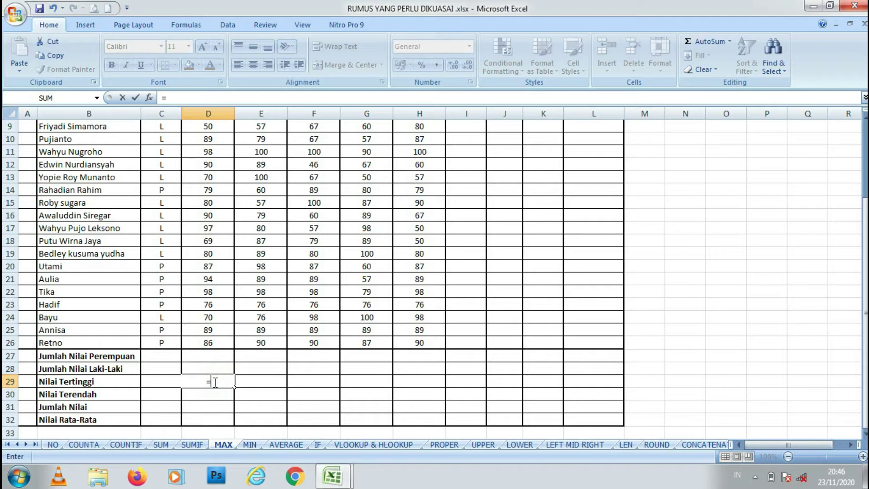
type("MAX")
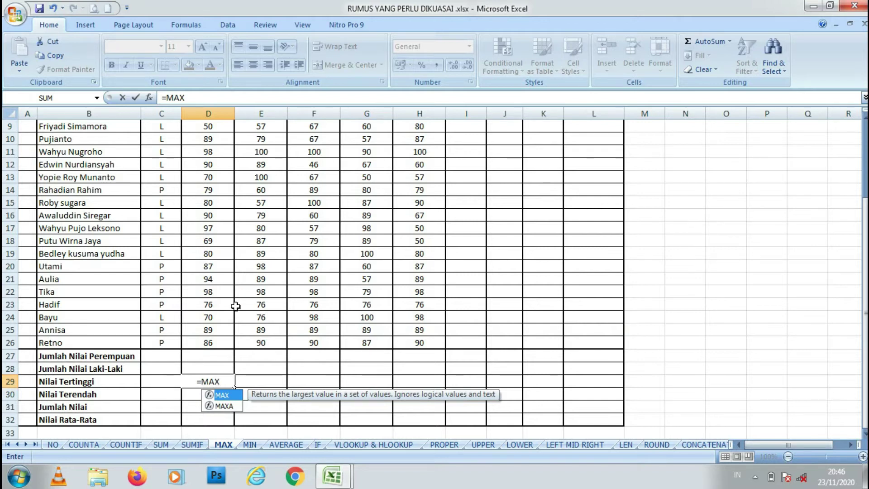
double_click(223, 396)
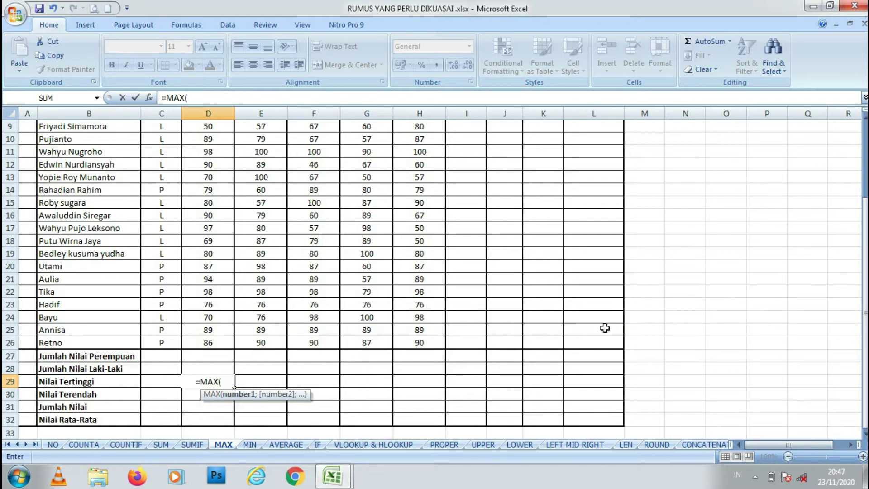
scroll(589, 181, "up", 3)
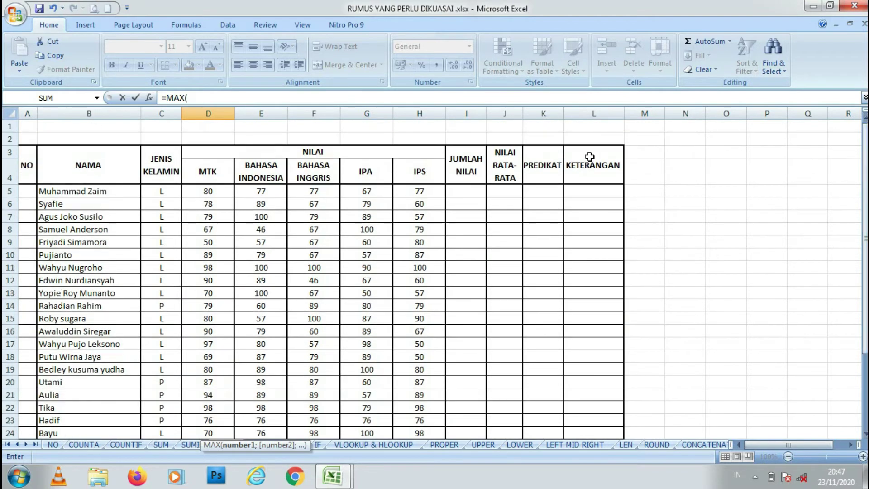
left_click(207, 189)
left_click_drag(208, 186, 193, 394)
key("Return")
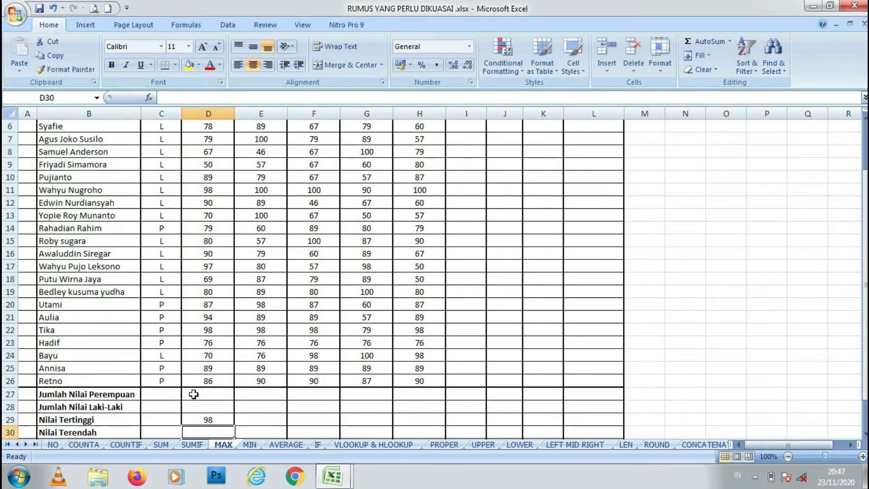
left_click(204, 418)
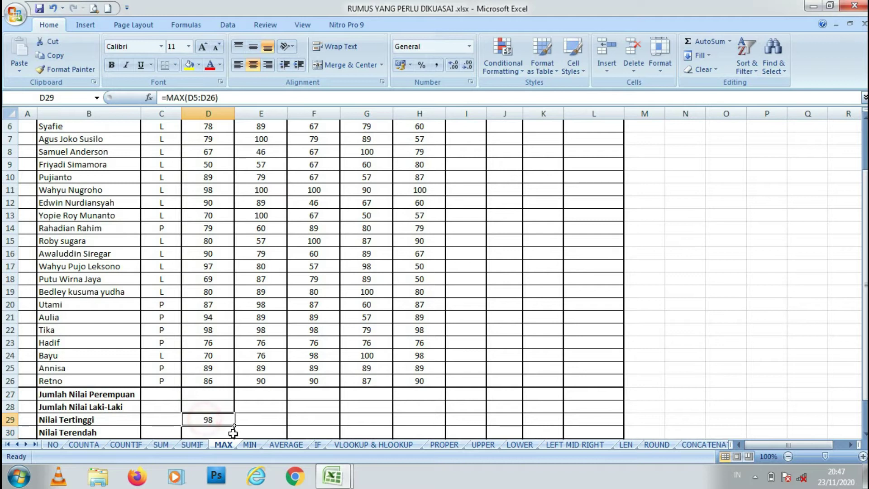
Insert the built-in Max function in E29 with the range E5:E26 for the highest BAHASA INDONESIA score
left_click(251, 418)
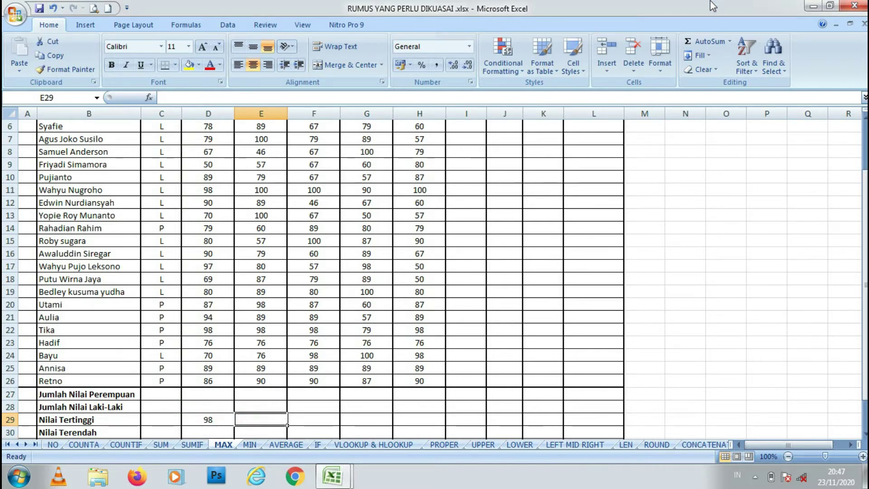
left_click(731, 41)
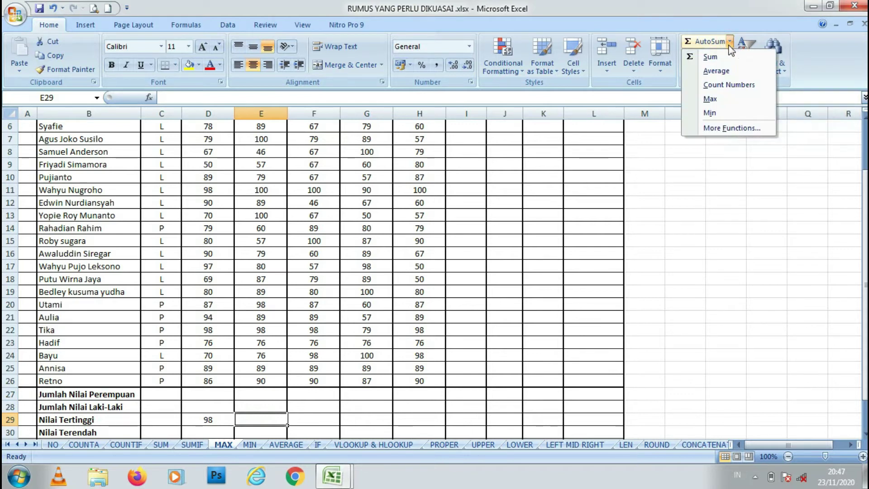
left_click(720, 98)
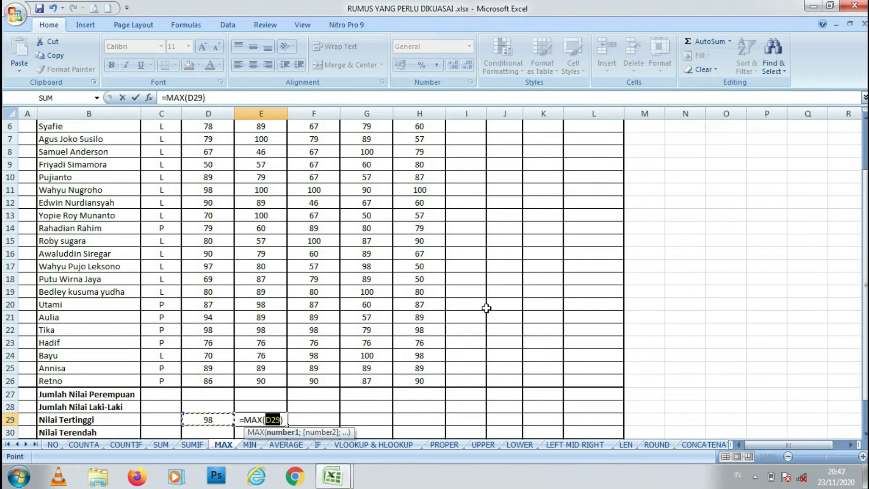
left_click_drag(865, 185, 865, 138)
left_click_drag(262, 192, 263, 390)
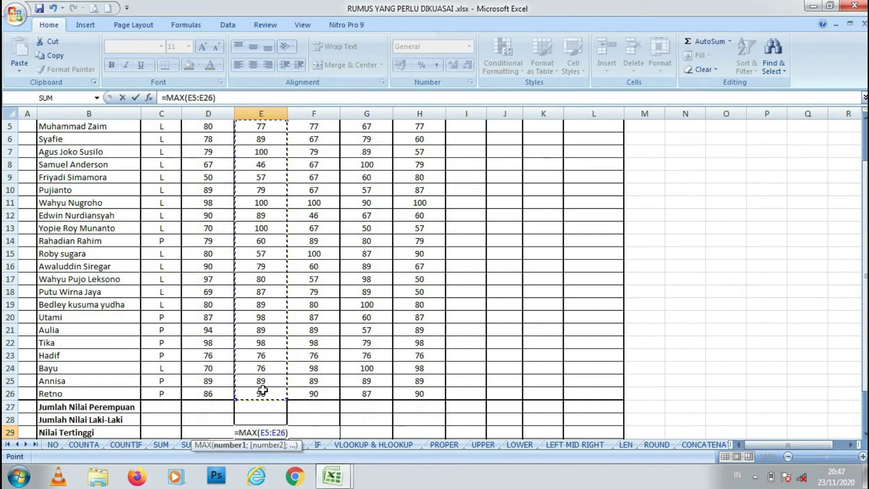
key("Return")
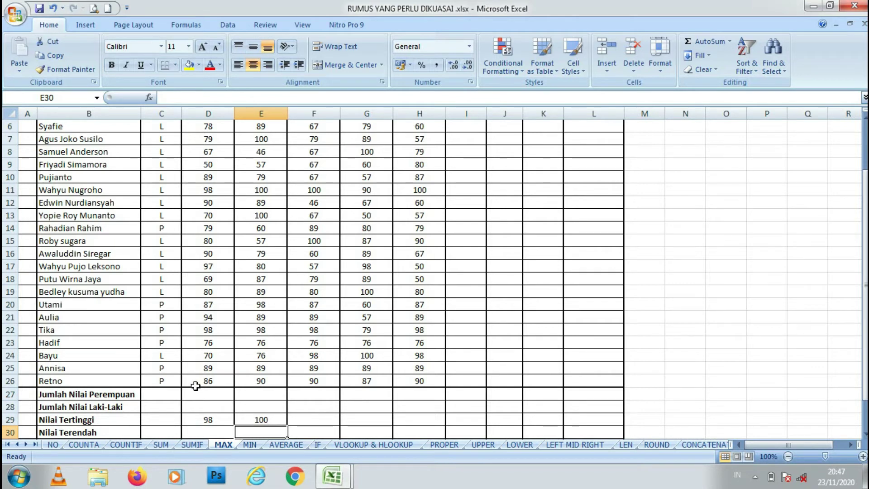
On the MIN sheet, enter =MIN(D5:D26) in D30 to find the lowest MTK score and recheck the formula
left_click(249, 444)
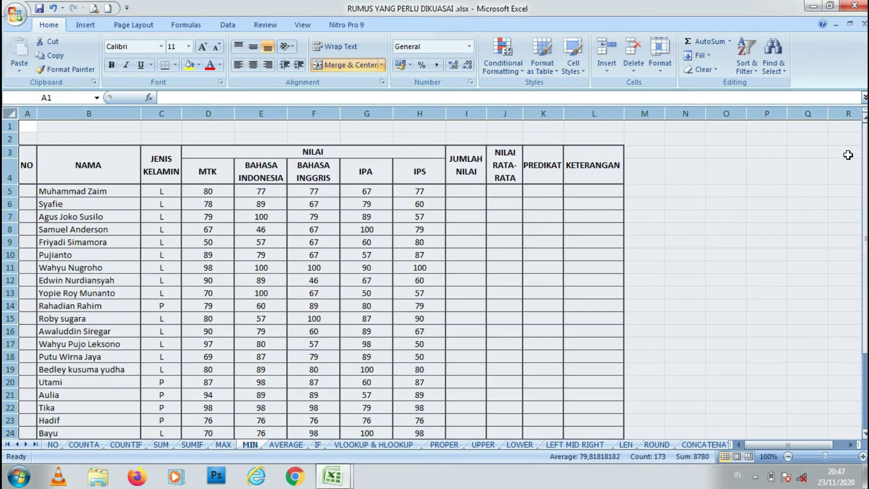
left_click_drag(861, 171, 860, 266)
left_click(323, 383)
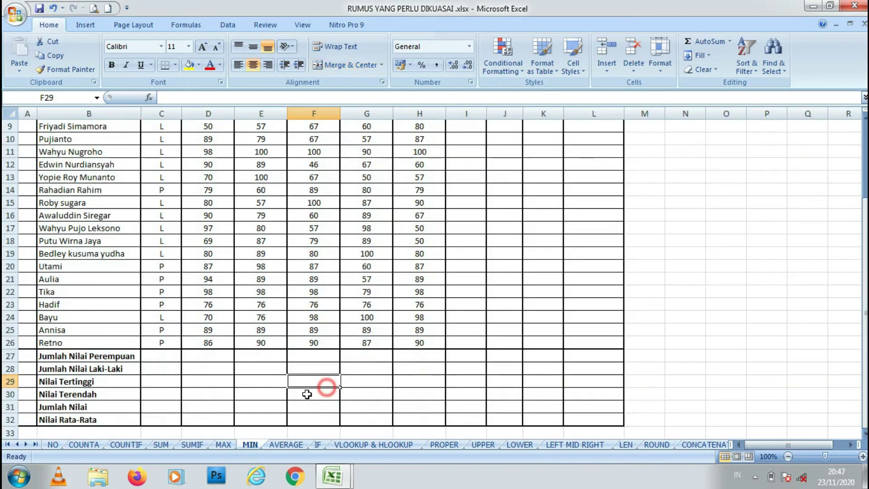
left_click(170, 394)
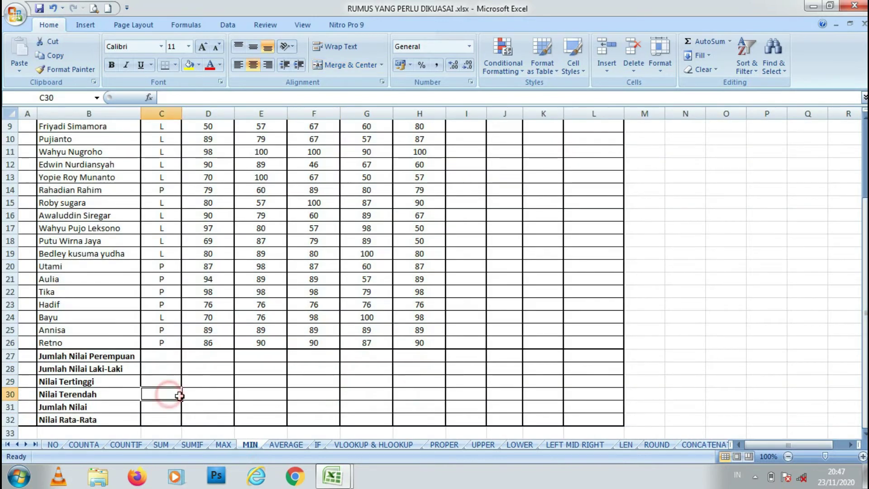
left_click(183, 394)
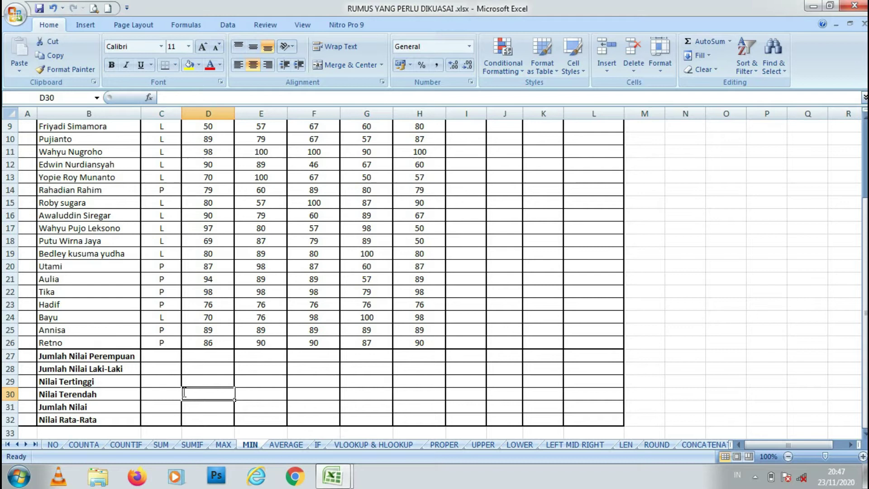
type("=")
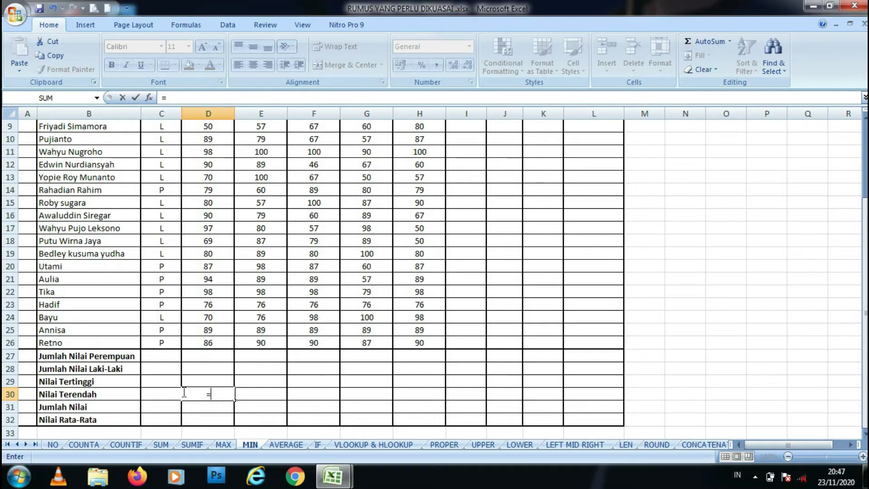
type("MIN")
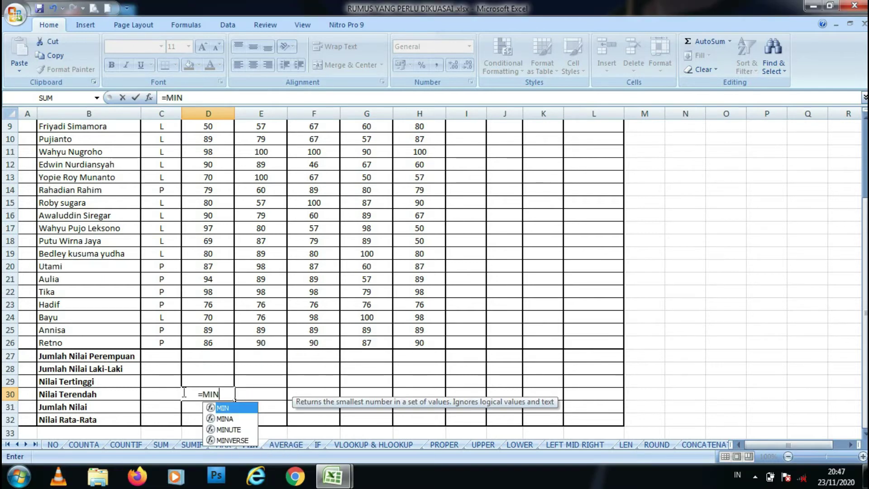
double_click(223, 408)
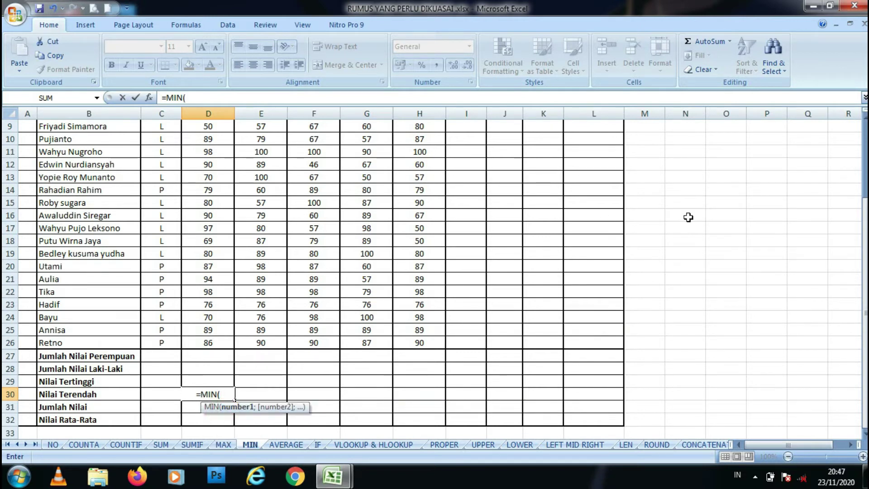
left_click_drag(866, 213, 858, 124)
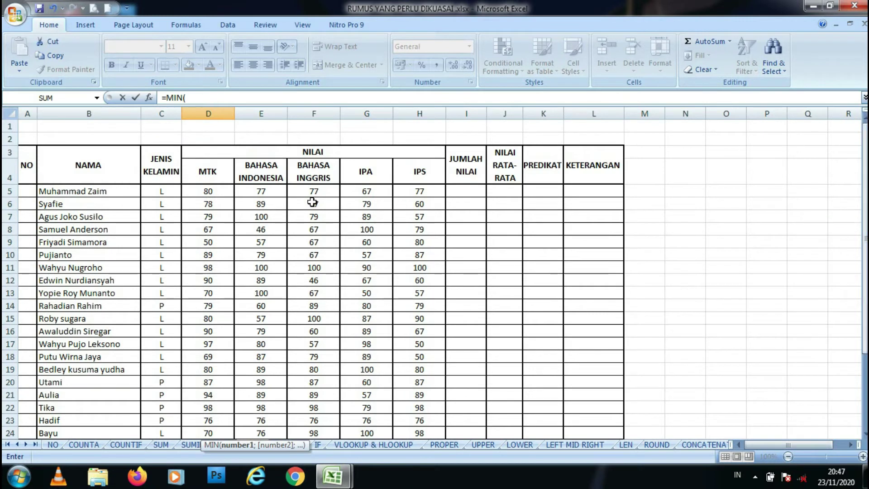
left_click_drag(223, 186, 223, 395)
key("Return")
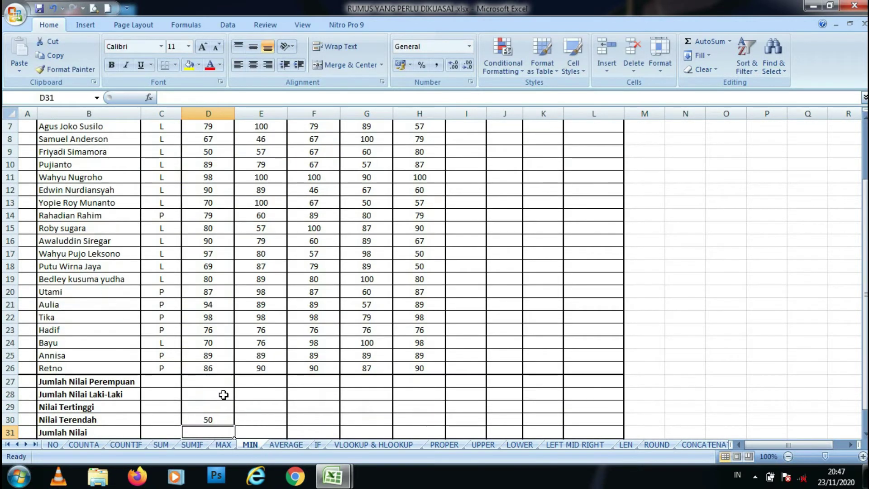
left_click(205, 420)
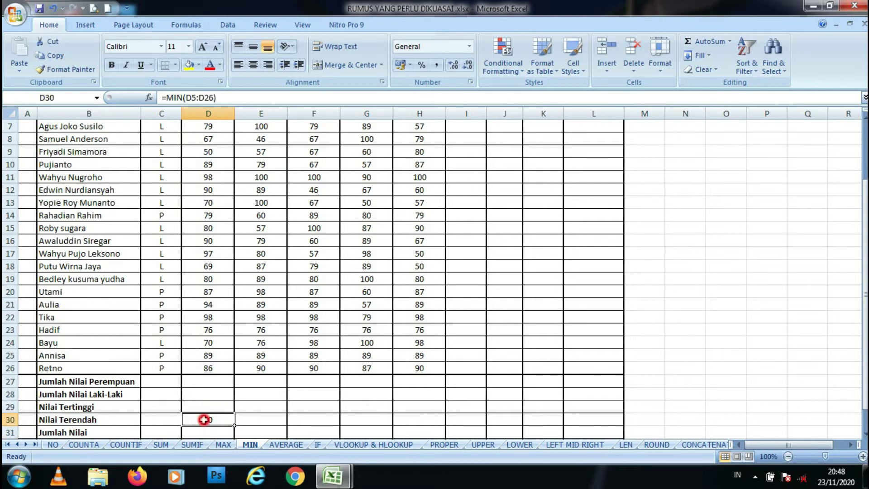
Insert the built-in Min function in E30 with the range E5:E26 for the lowest BAHASA INDONESIA score
left_click(259, 420)
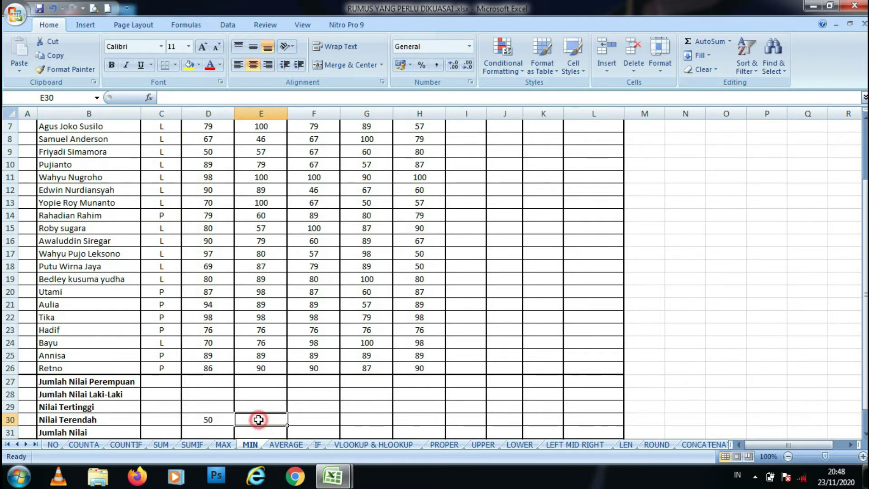
left_click(730, 41)
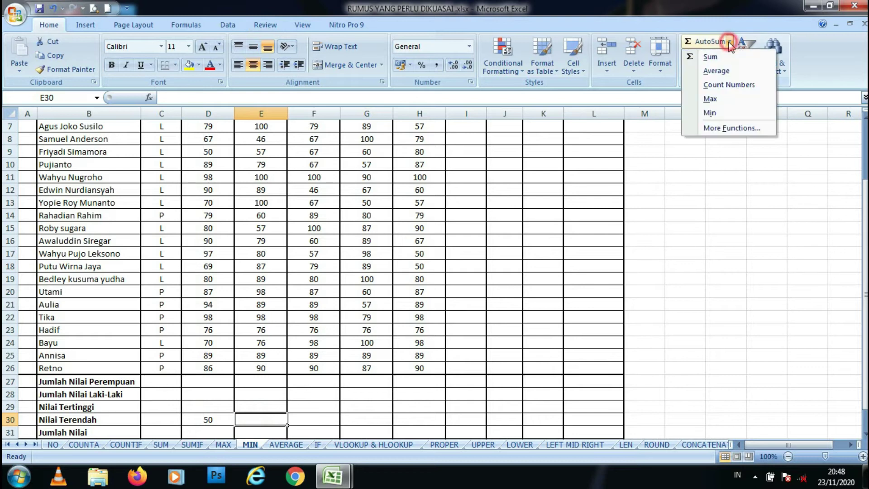
left_click(721, 113)
left_click_drag(865, 268, 865, 238)
left_click_drag(265, 189, 273, 369)
type(")")
key("Return")
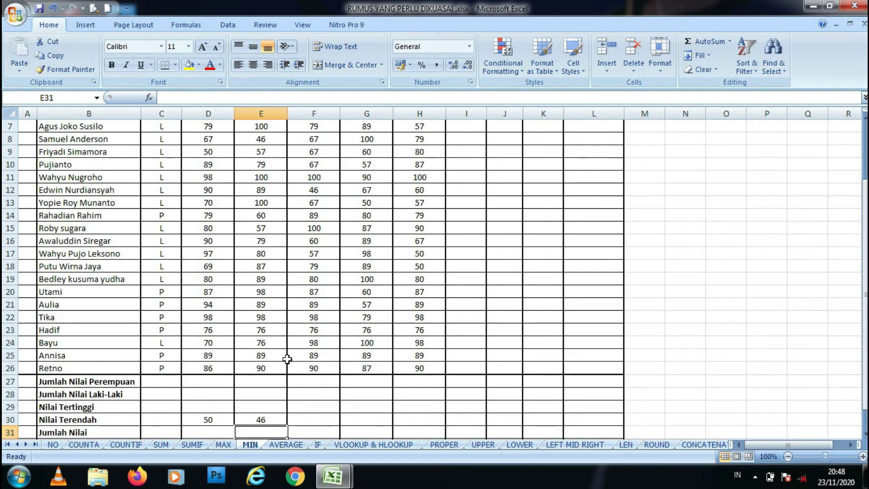
On the AVERAGE sheet, enter =AVERAGE(D5:D26) in D28 to calculate the average MTK score
left_click(286, 445)
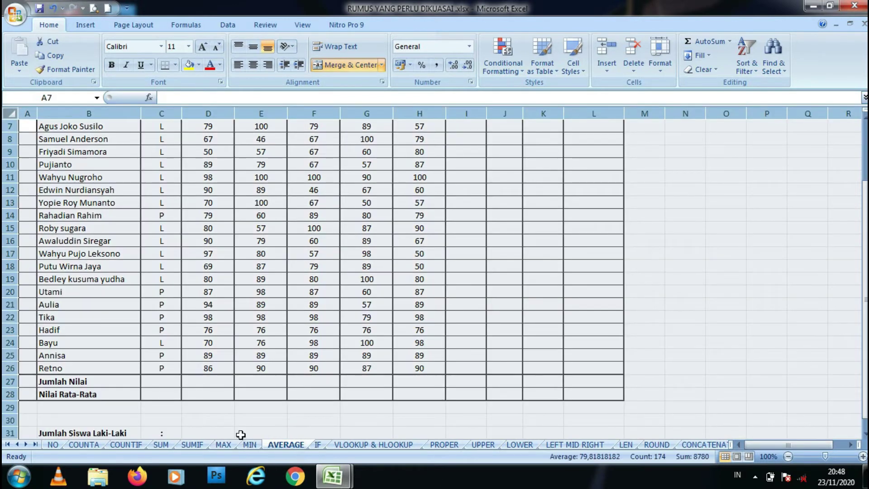
left_click(418, 278)
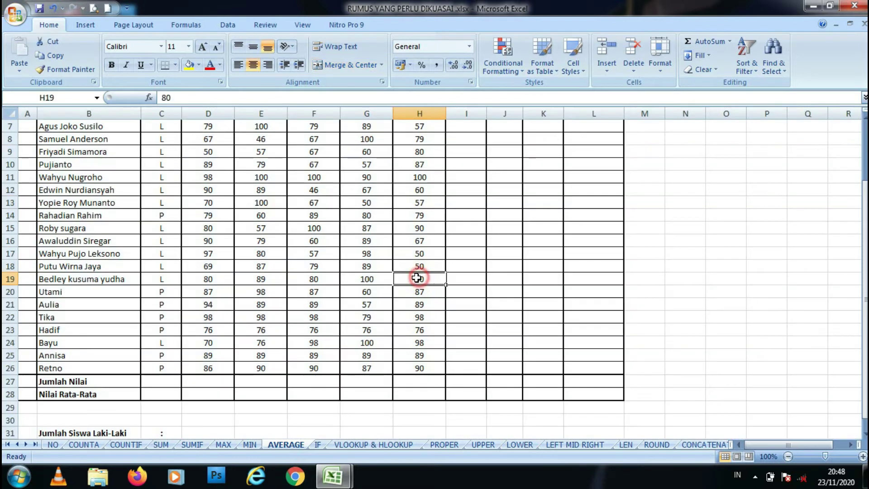
mouse_move(866, 249)
left_mouse_down()
mouse_move(866, 230)
mouse_move(866, 245)
left_mouse_up()
left_click(211, 407)
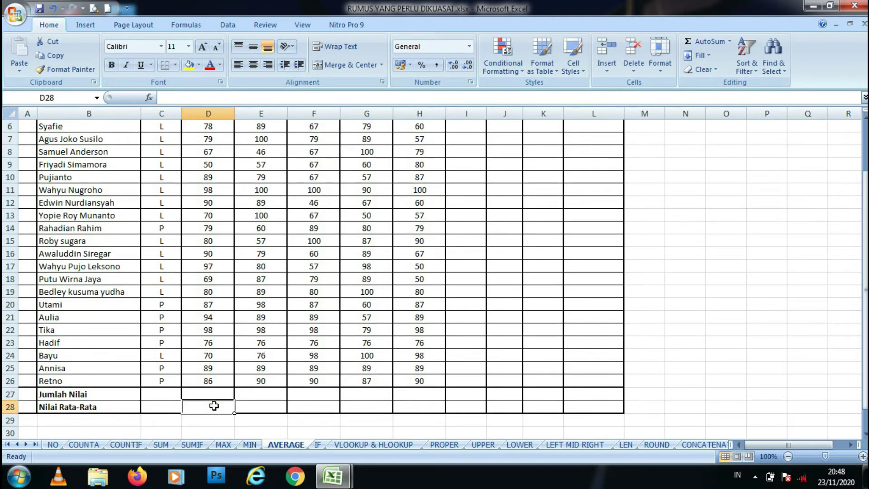
type("=AVE")
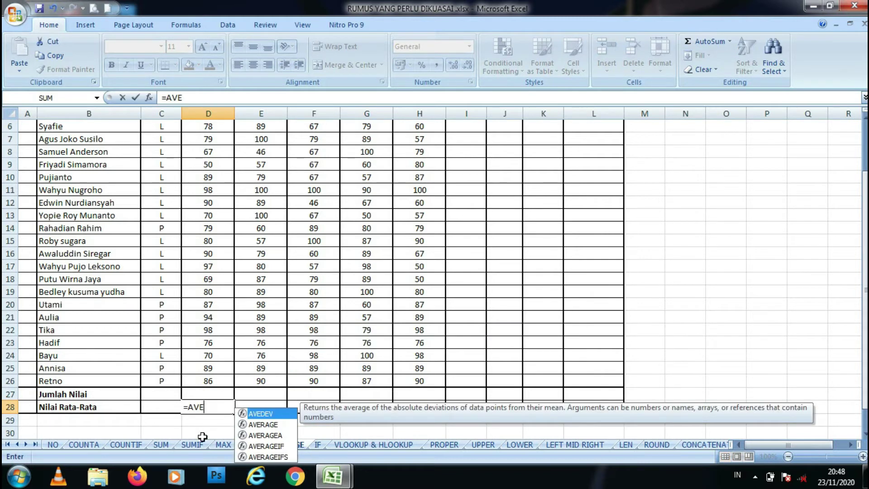
double_click(265, 425)
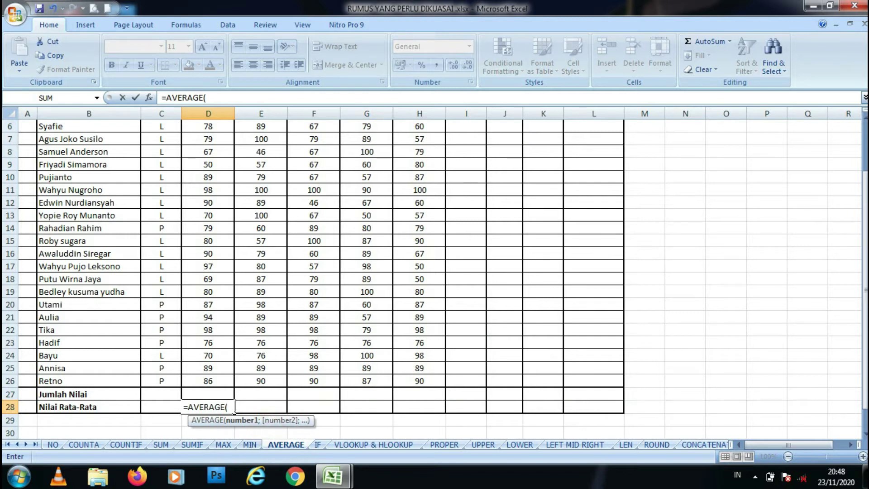
left_click_drag(864, 339, 864, 326)
left_click_drag(208, 192, 205, 392)
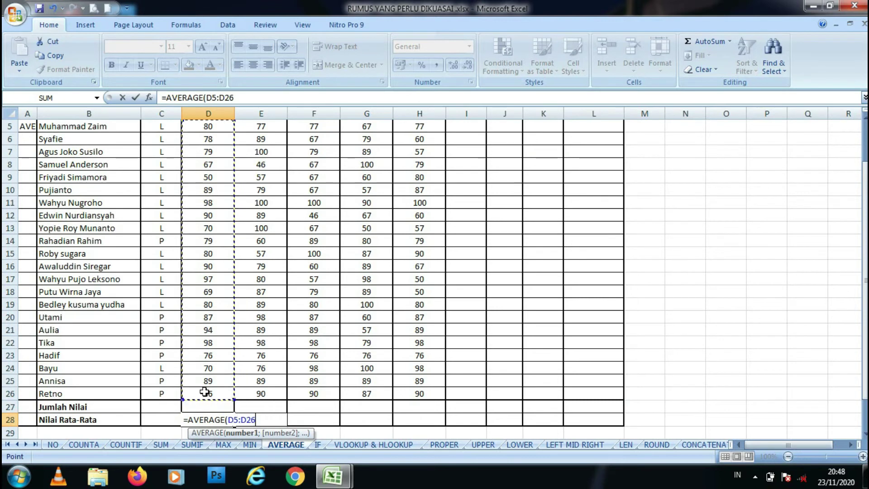
key("Return")
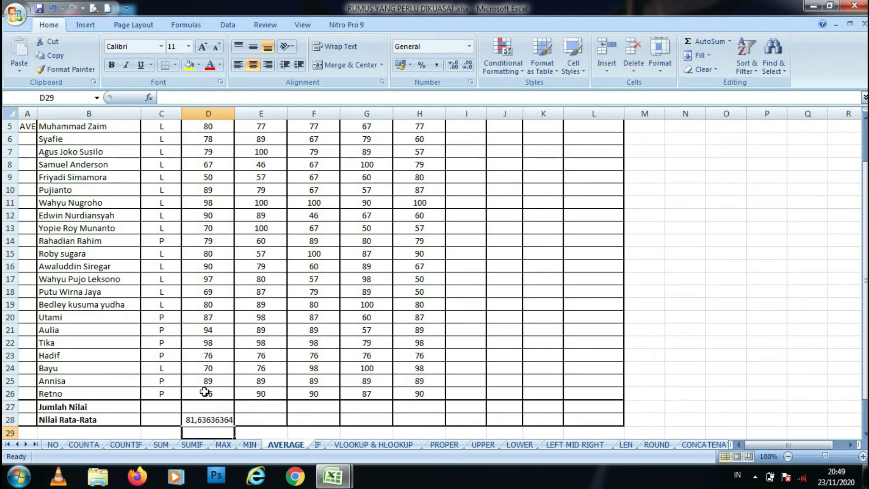
Fill the AVERAGE formula from D28 across to H28 for the remaining subjects
left_click(211, 421)
left_click_drag(233, 423, 437, 412)
left_click_drag(206, 407, 419, 407)
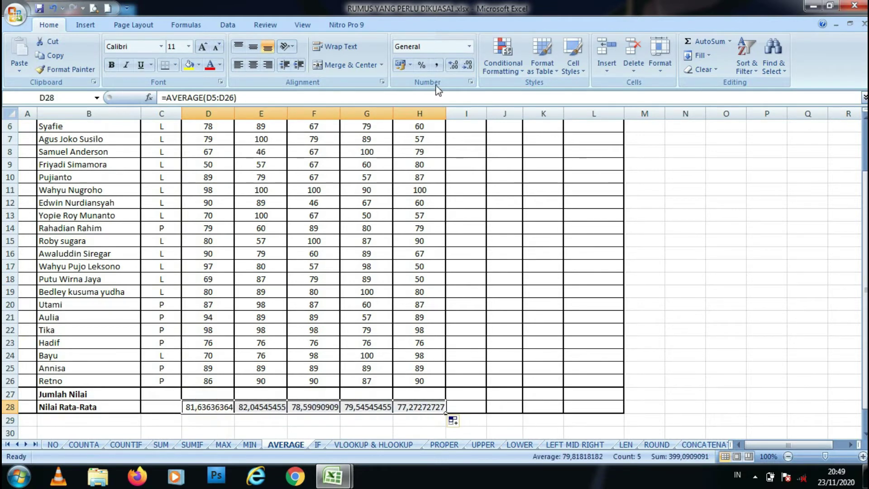
Format the averages in D28:H28 in Comma style with two decimal places and deselect them
left_click(466, 68)
left_click(467, 68)
left_click(466, 68)
left_click(466, 68)
left_click(467, 68)
left_click(467, 68)
left_click(467, 67)
left_click(443, 66)
left_click(467, 420)
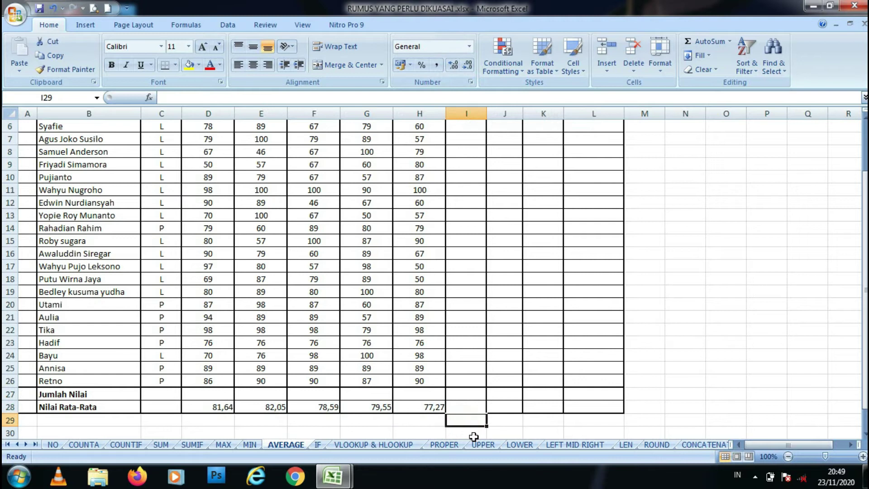
Review the average formula in D28, and open the IF sheet at its score table
left_click_drag(865, 290, 865, 215)
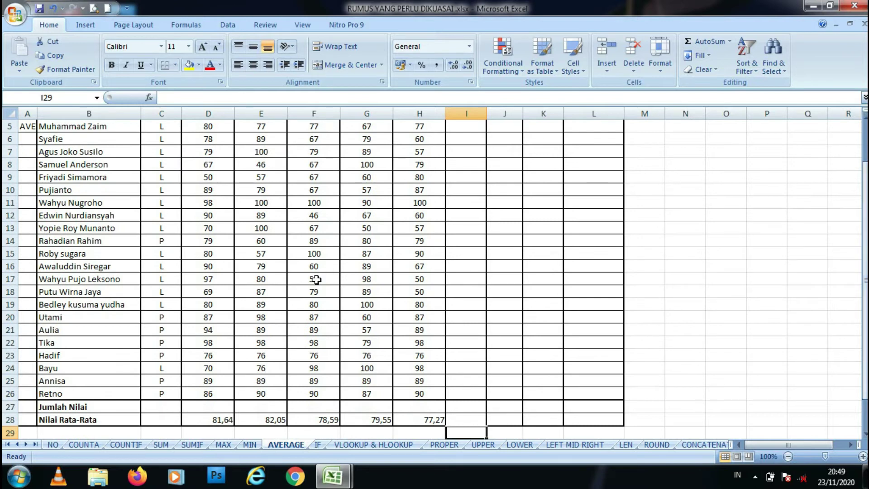
left_click(219, 416)
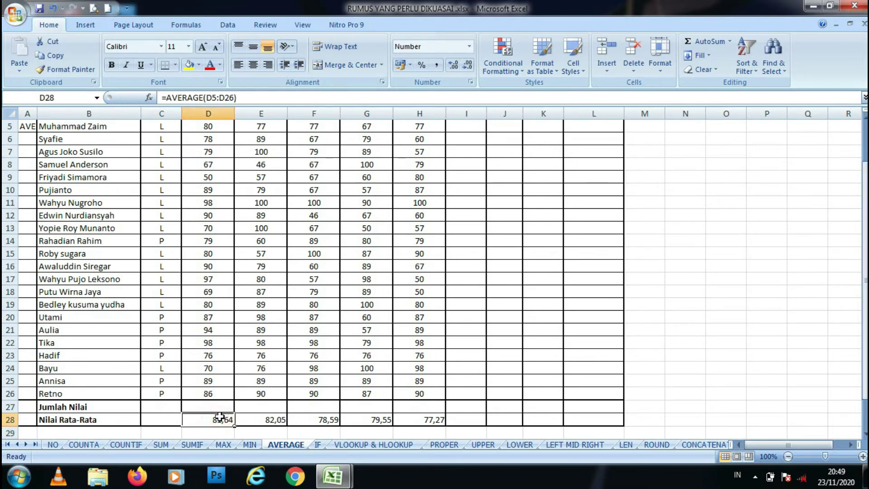
left_click(318, 445)
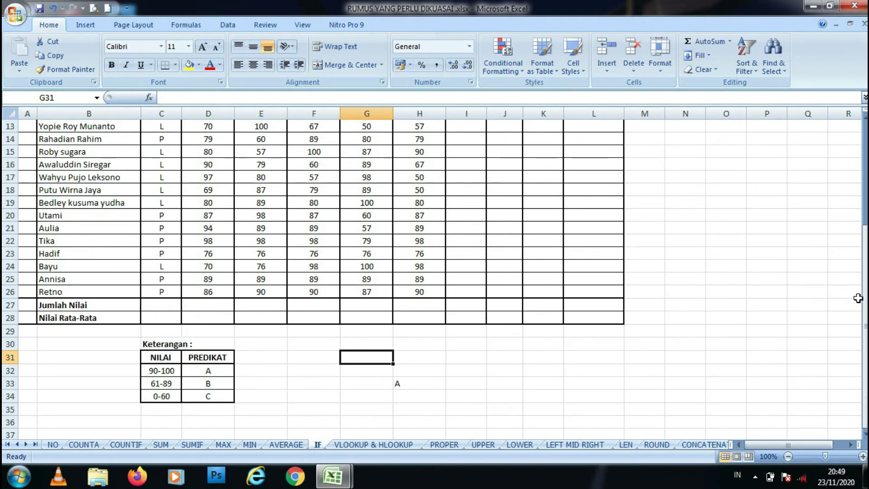
left_click_drag(865, 299, 865, 199)
left_click(529, 268)
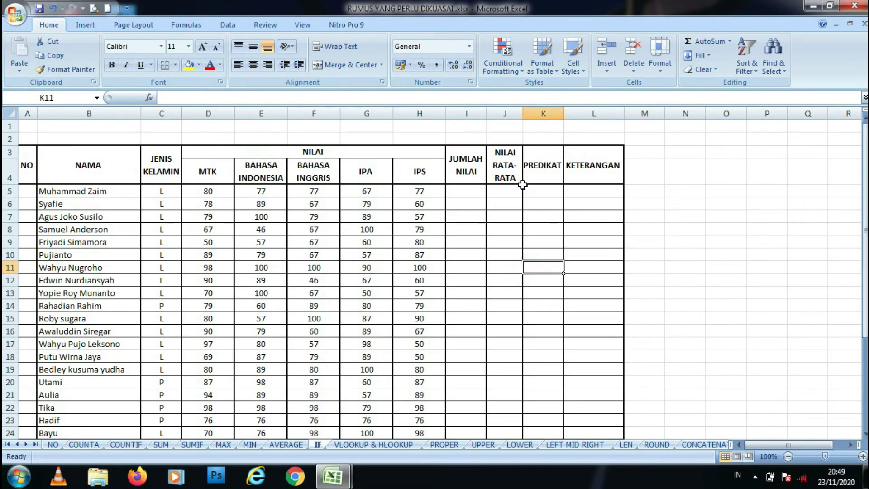
Try to enter an average formula for D5:H5 in J5 of the NILAI RATA-RATA column
left_click(516, 189)
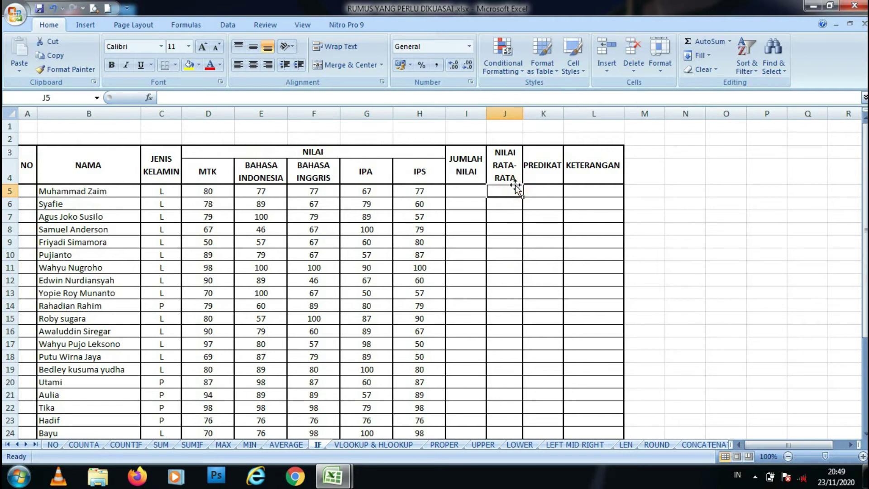
type("=")
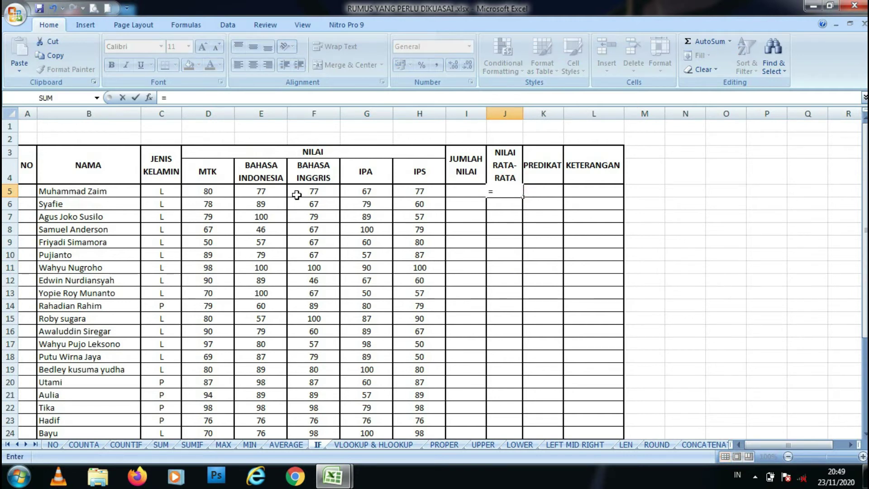
type("AVR")
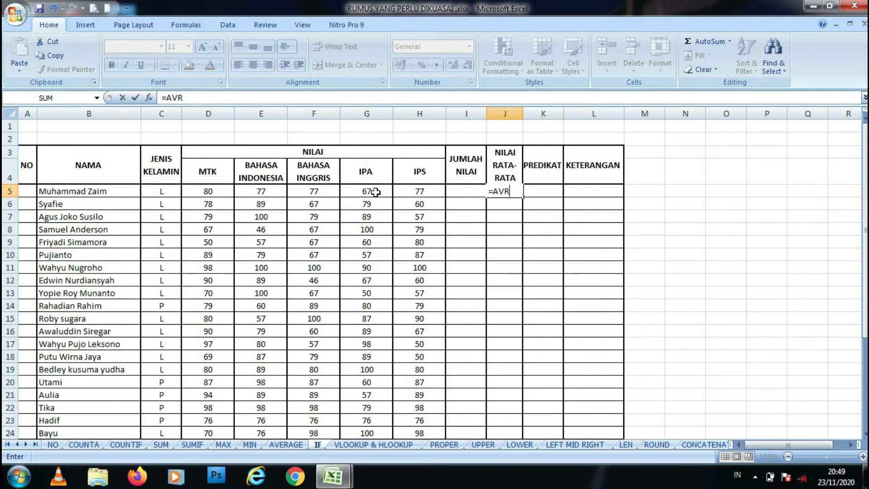
key("BackSpace")
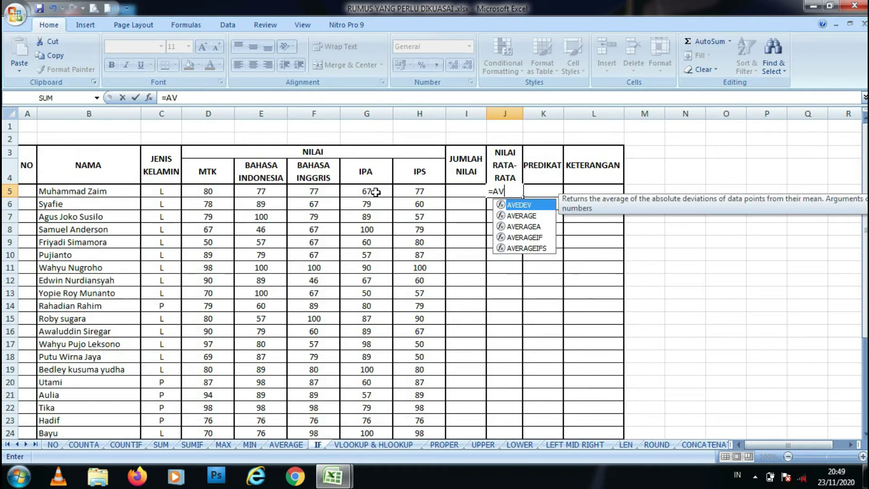
left_click_drag(215, 191, 427, 189)
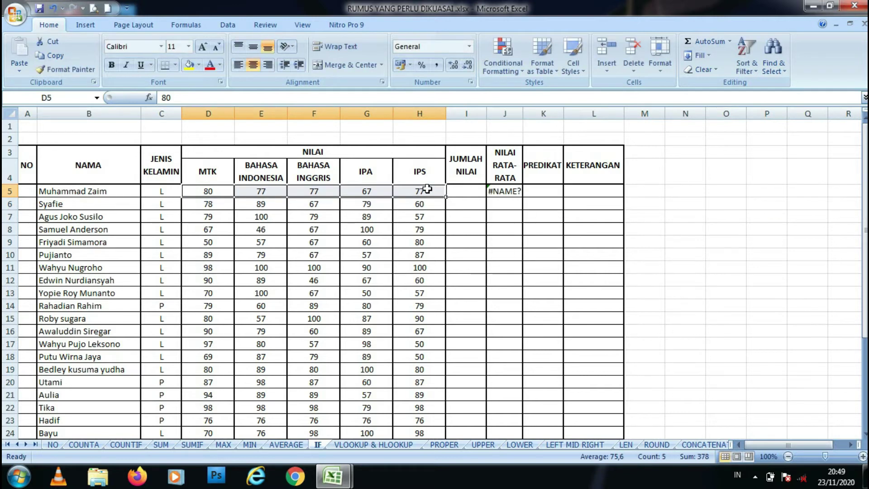
Correct the formula in J5 to =AVERAGE(D5:H5) for the first student's average score
left_click(501, 191)
double_click(508, 190)
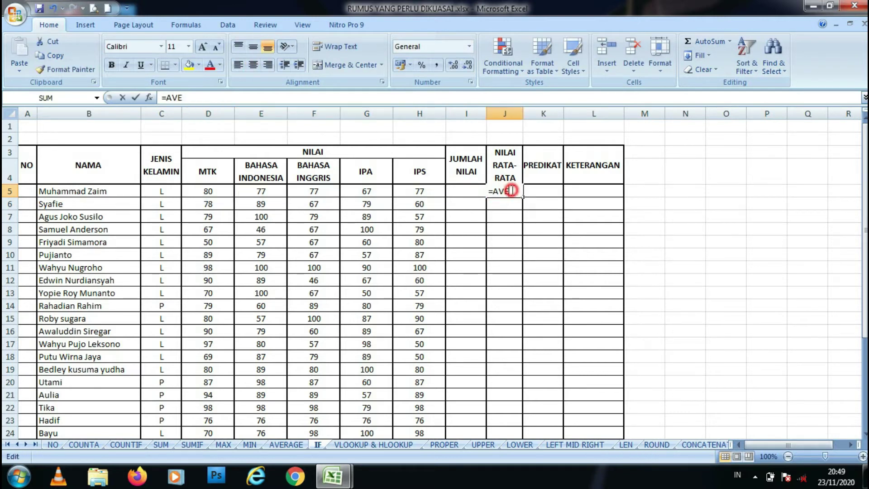
key("BackSpace")
key("BackSpace")
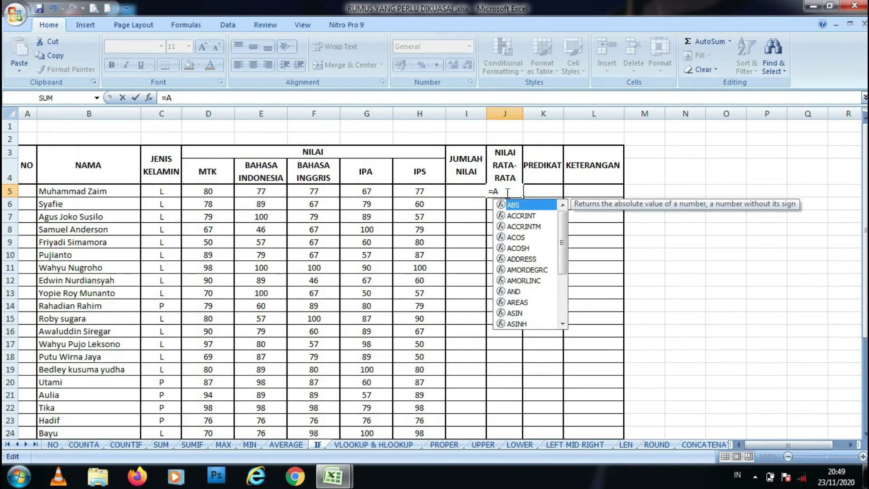
type("V")
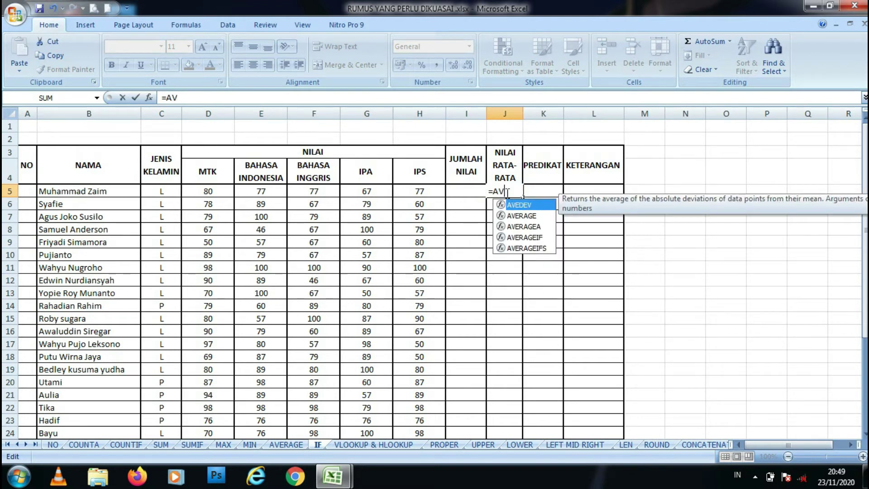
double_click(521, 216)
left_click_drag(206, 191, 410, 194)
key("Return")
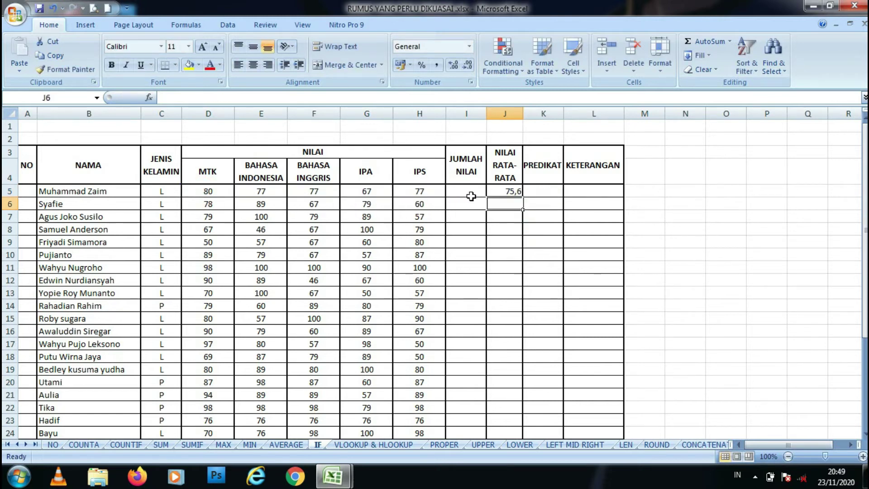
Fill the average formula from J5 down to J26 for the remaining students
left_click(512, 191)
left_click_drag(523, 197, 523, 424)
left_click(500, 280)
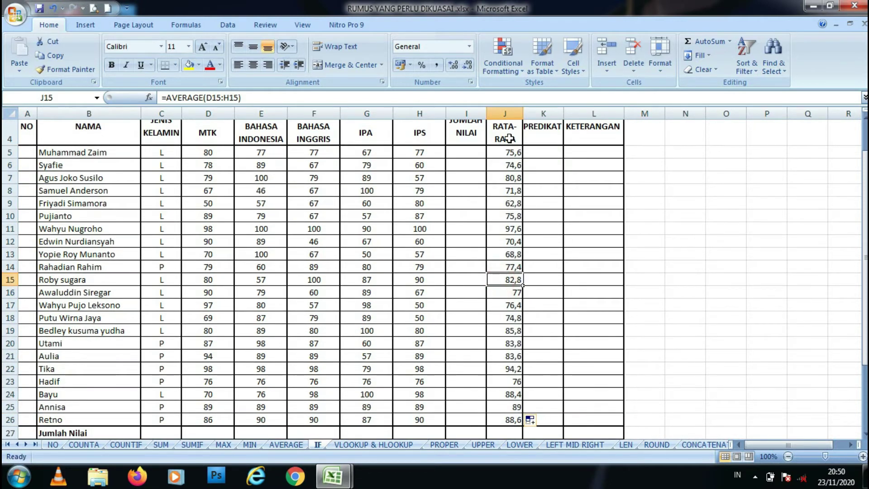
Format the averages in J5:J26 to show no decimal places and deselect them
left_click(506, 113)
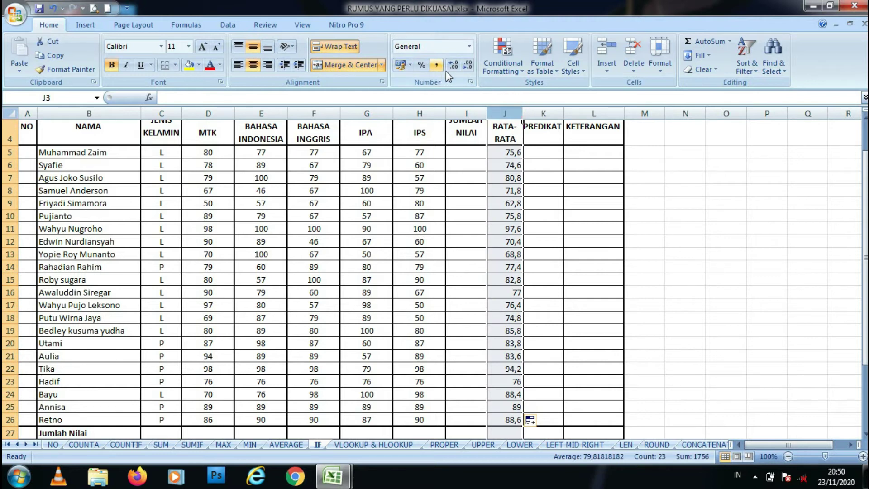
left_click(475, 192)
left_click_drag(507, 152, 506, 418)
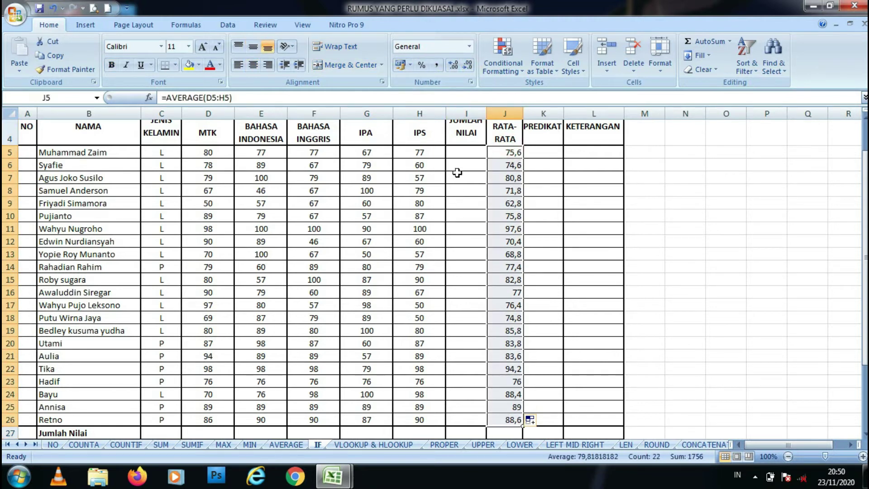
left_click(468, 66)
left_click(553, 154)
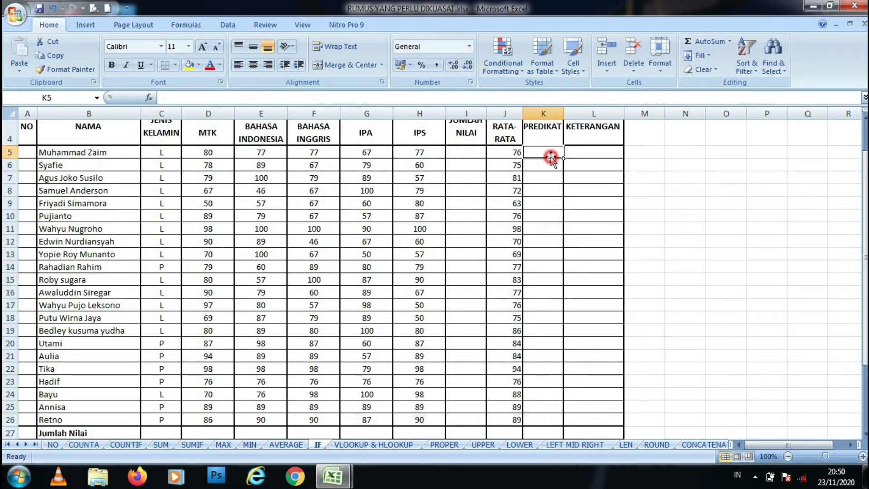
Examine the Keterangan table in C31:D34 for the score ranges belonging to each PREDIKAT grade
left_click_drag(865, 171, 867, 231)
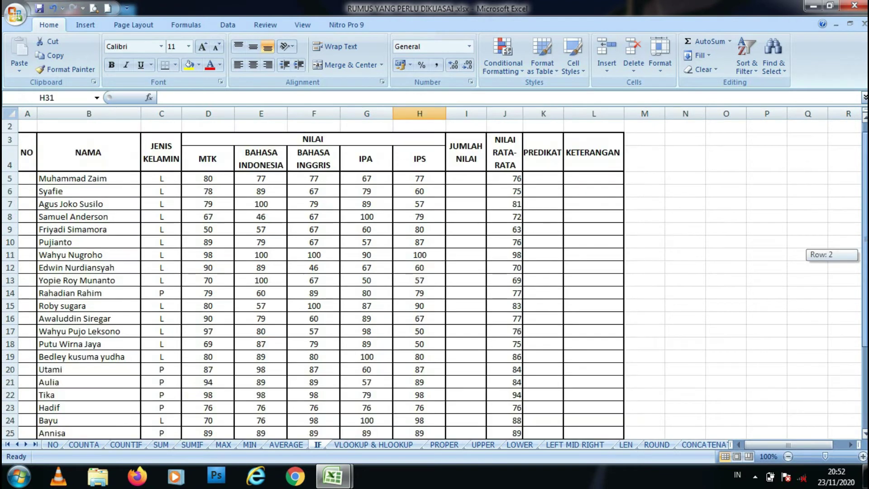
left_click_drag(865, 149, 865, 150)
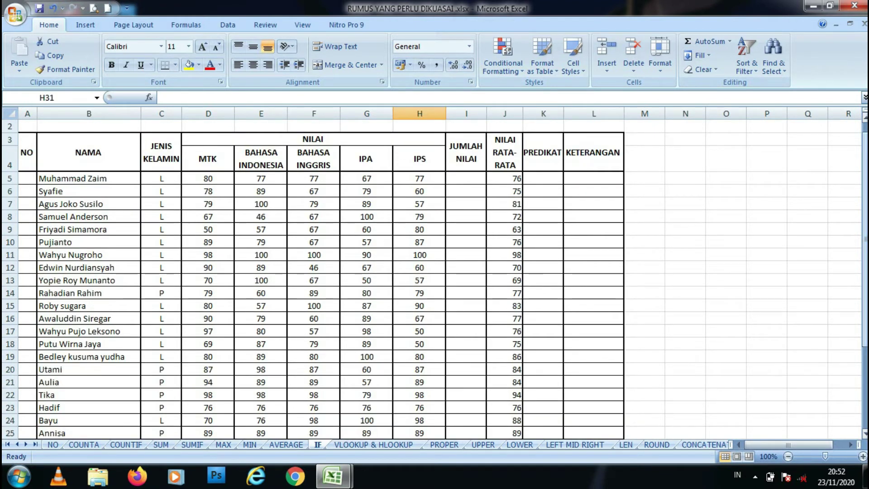
left_click_drag(865, 149, 865, 154)
left_click(163, 394)
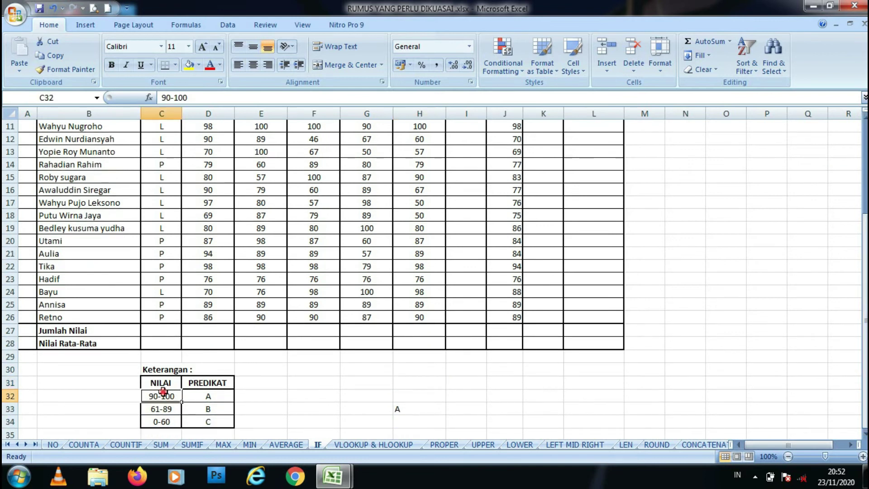
left_click(214, 398)
left_click(215, 408)
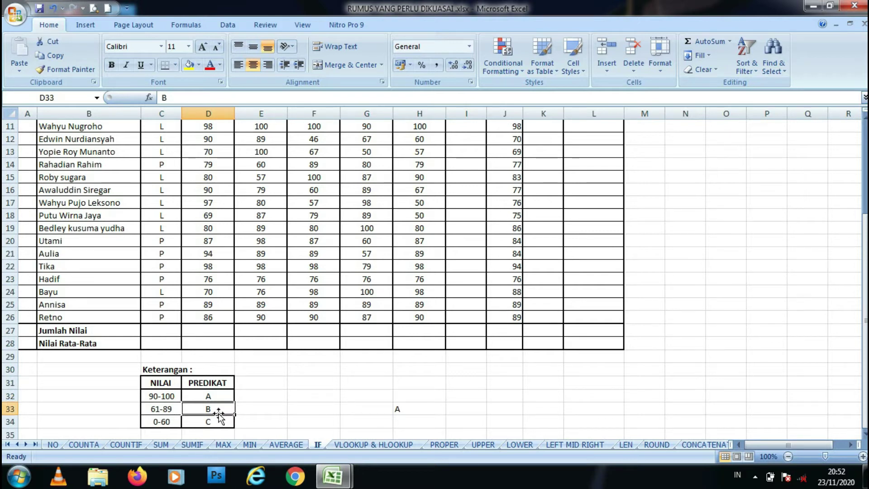
left_click(161, 421)
left_click(198, 423)
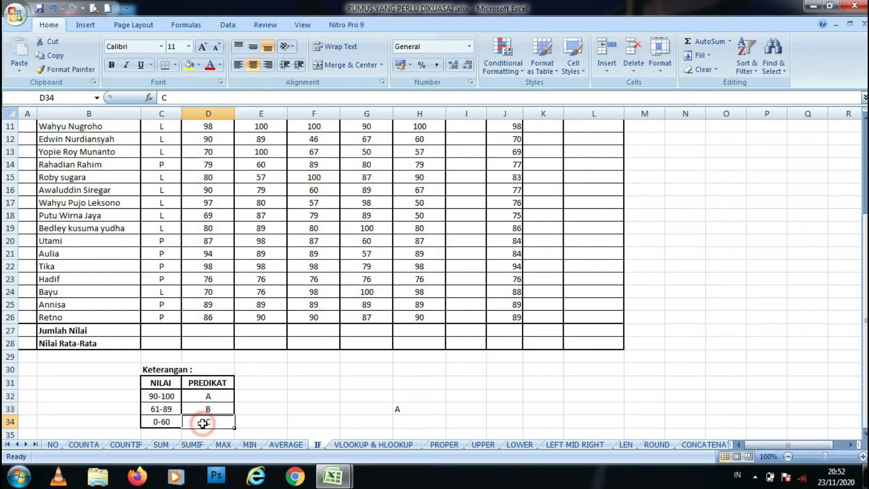
Start the grade formula in K5 of the PREDIKAT column with =IF(J5>=90;"A";
left_click_drag(865, 254, 865, 233)
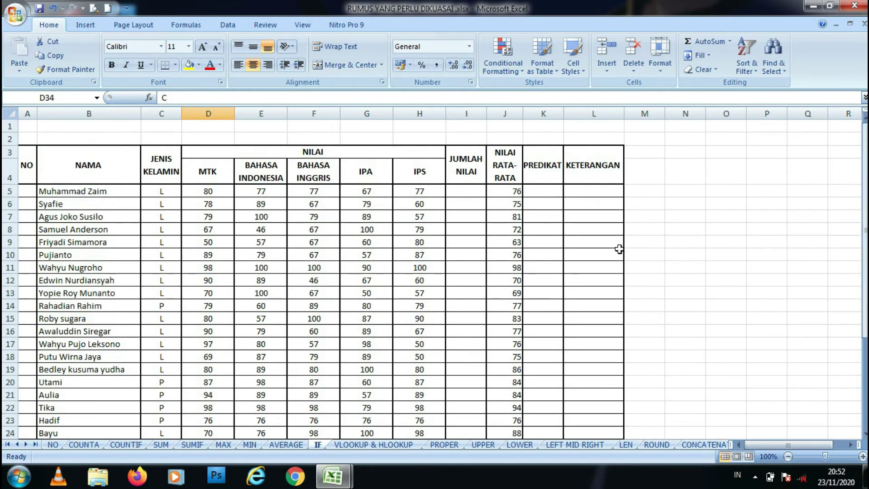
left_click(552, 189)
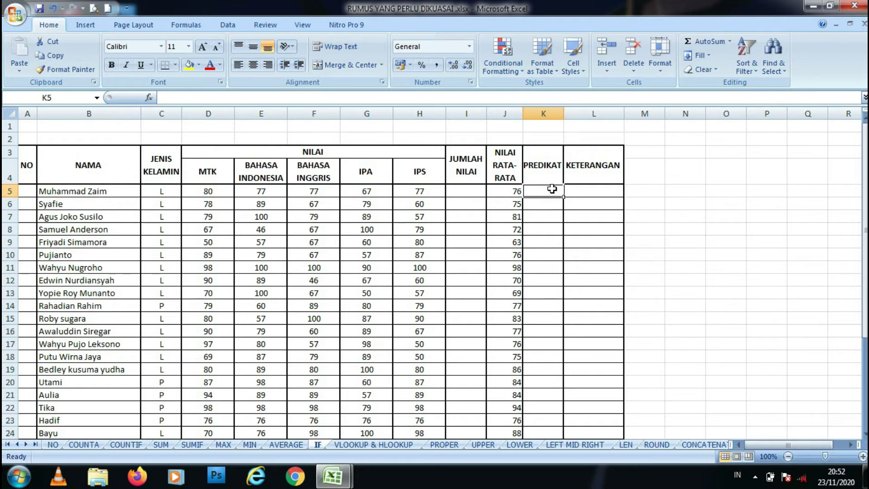
type("=S")
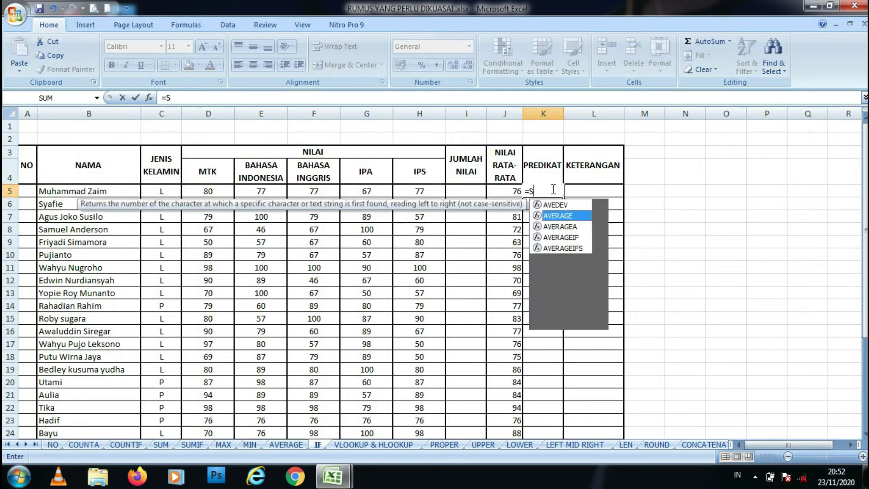
key("BackSpace")
type("IF")
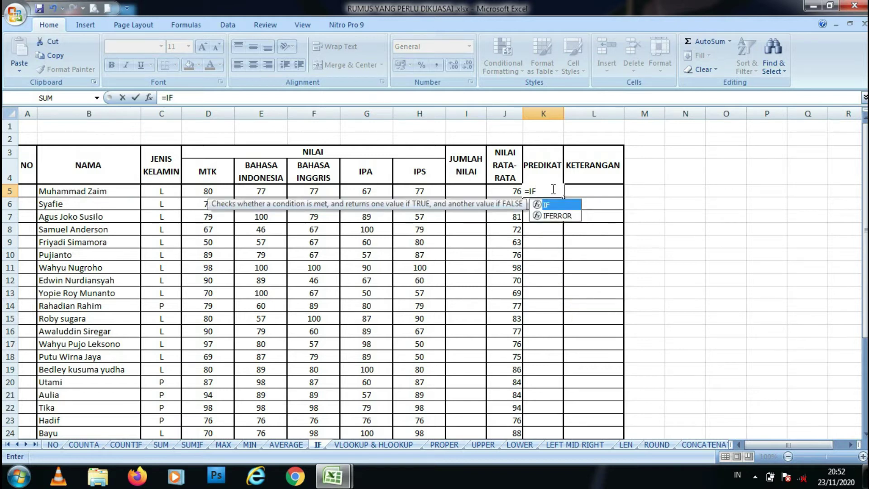
type("(")
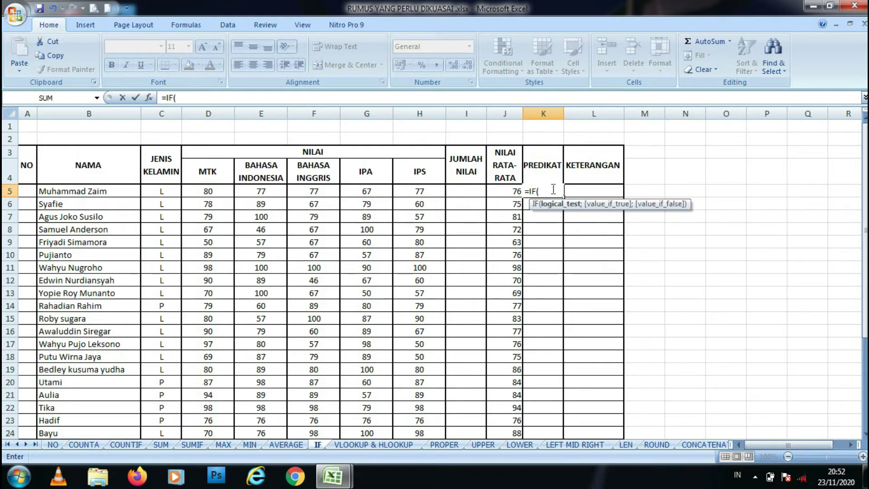
left_click(500, 193)
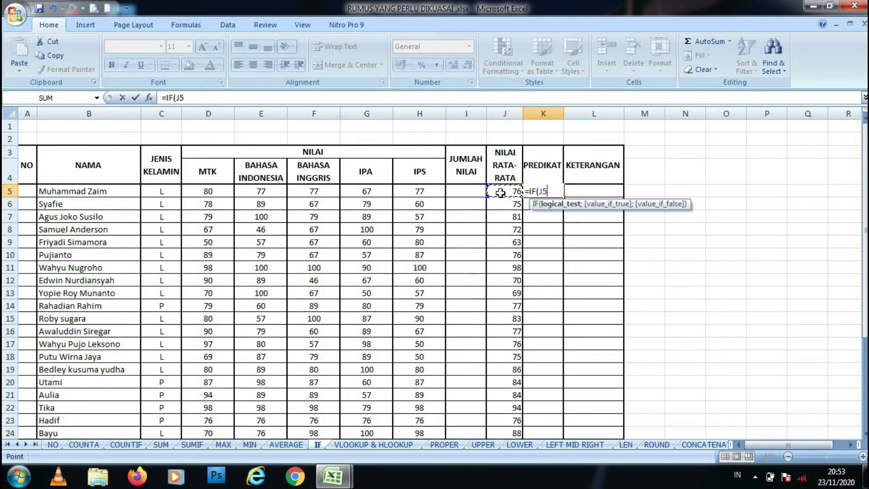
type(">=90")
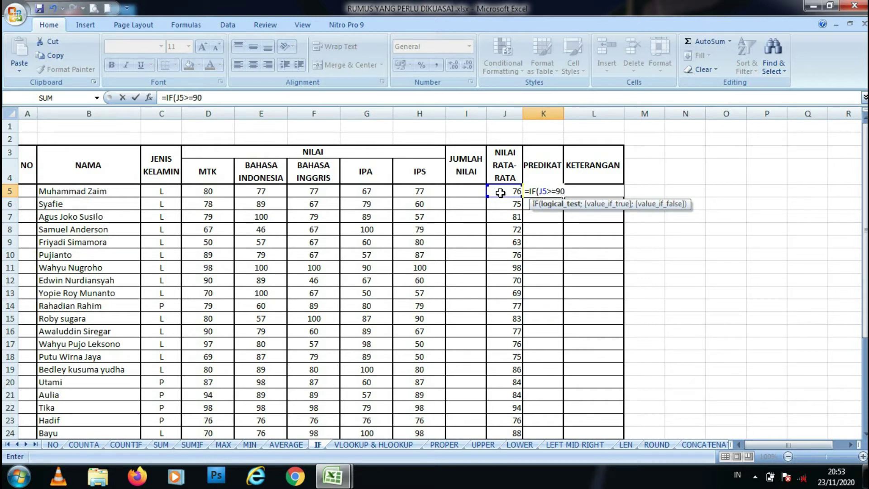
type(";")
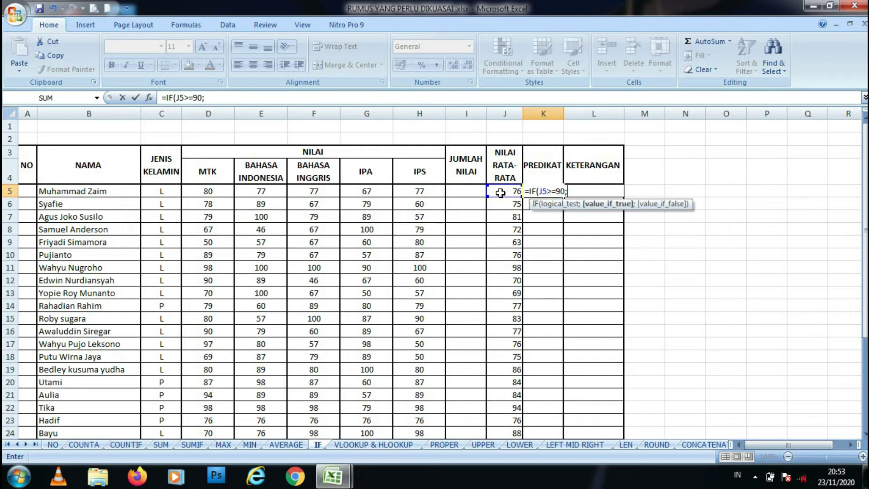
type("\"A\";")
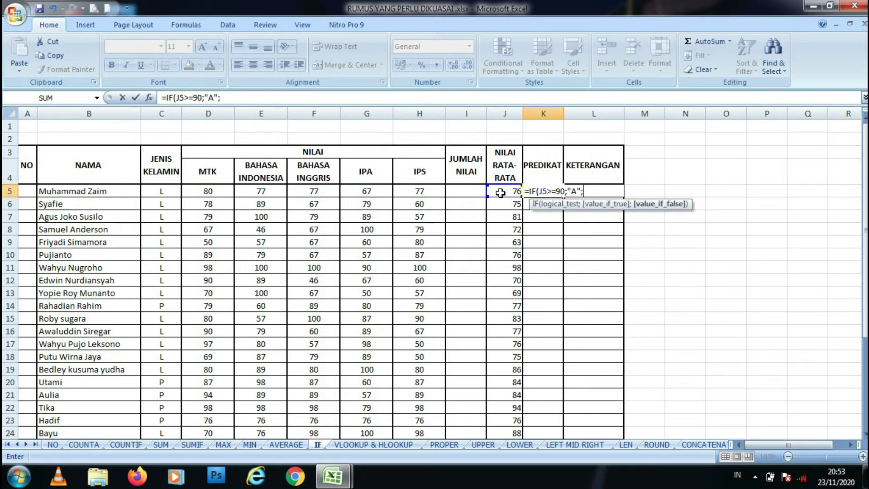
Nest a second IF as the false value of the K5 formula, with the condition J5>=61
type("IF")
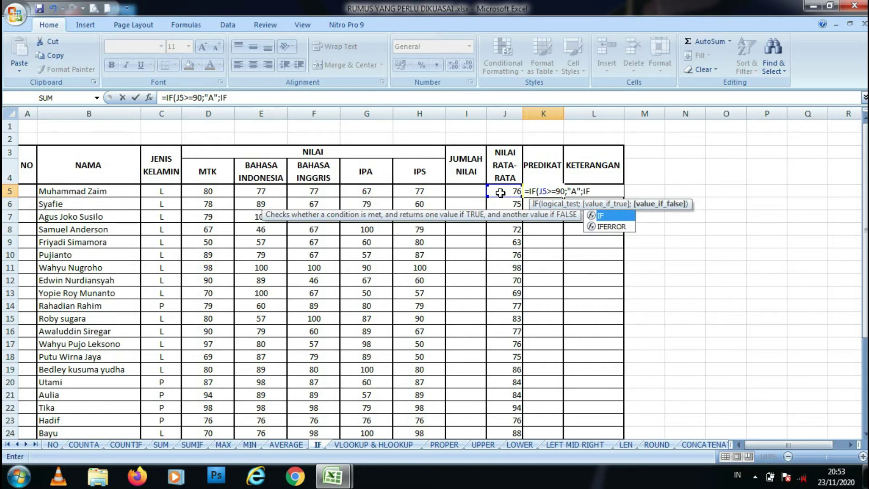
type("(")
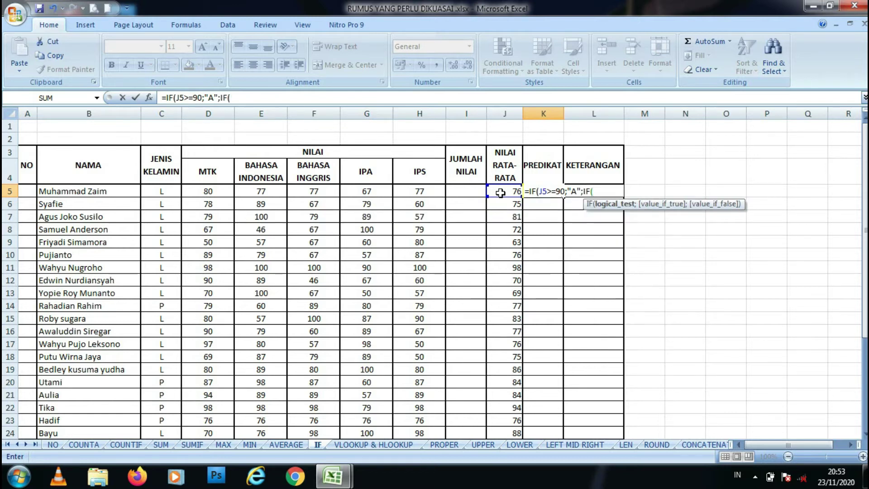
left_click(500, 193)
type(">=61")
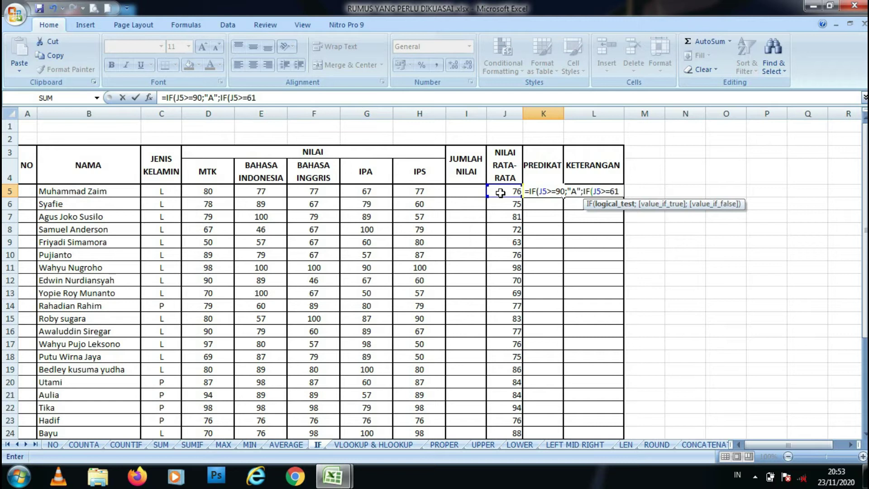
Complete the nested IF in K5 as =IF(J5>=90;"A";IF(J5>=61;"B";"C")), accepting the proposed closing-parenthesis correction
type(";")
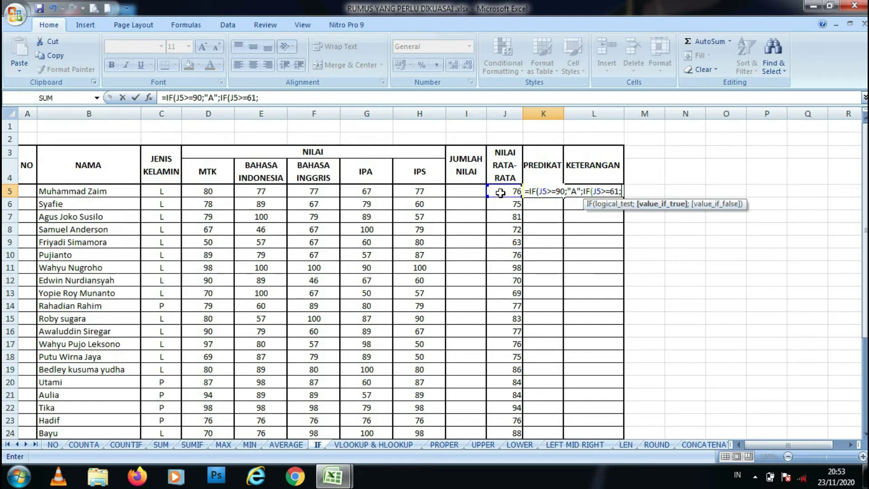
type("\"B\";\"")
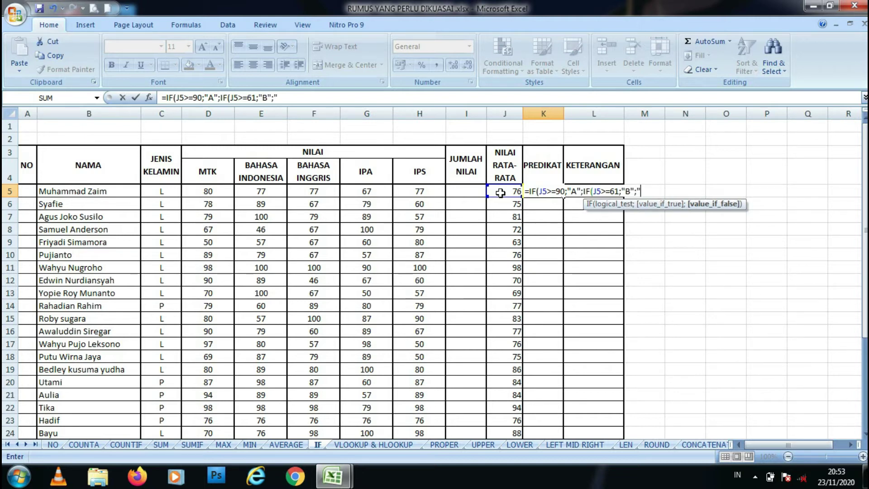
type("C\")")
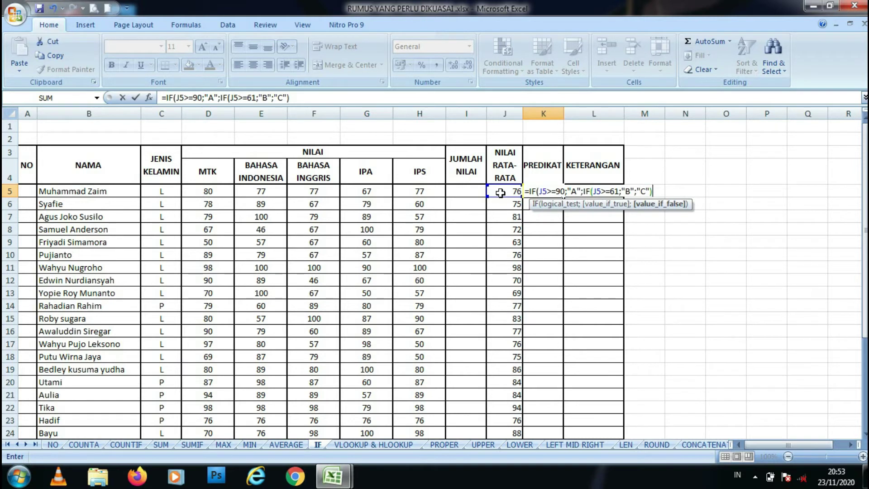
key("Return")
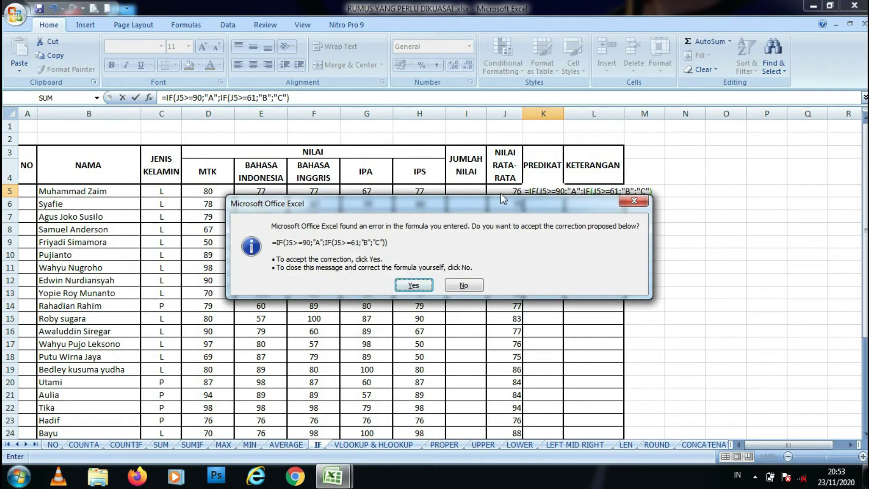
key("Return")
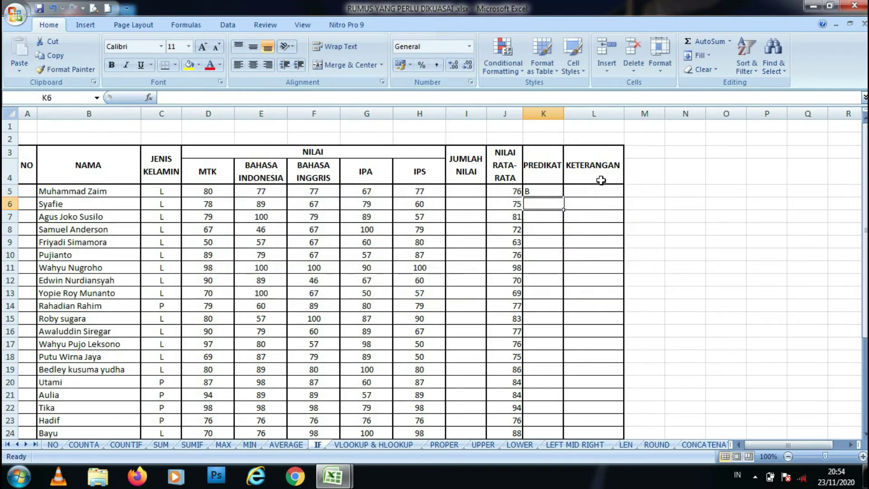
Fill the K5 grade formula down the PREDIKAT column through K26 and center the grades
left_click(553, 190)
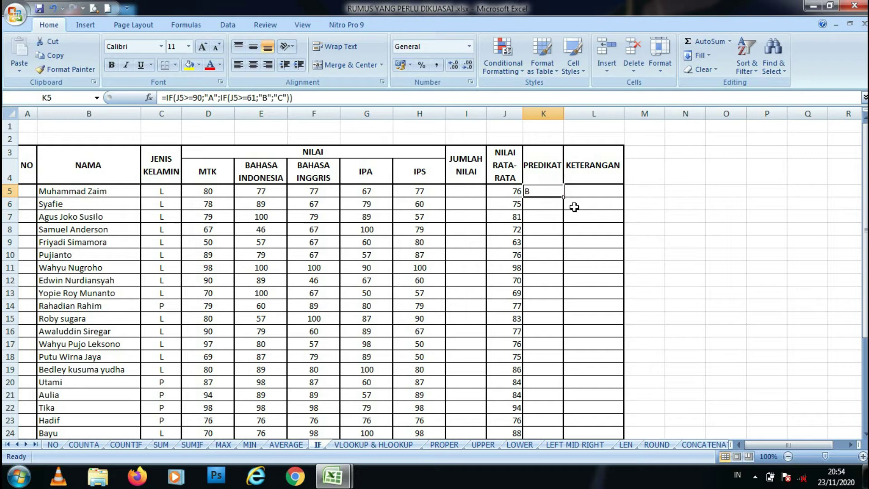
left_click_drag(566, 199, 543, 390)
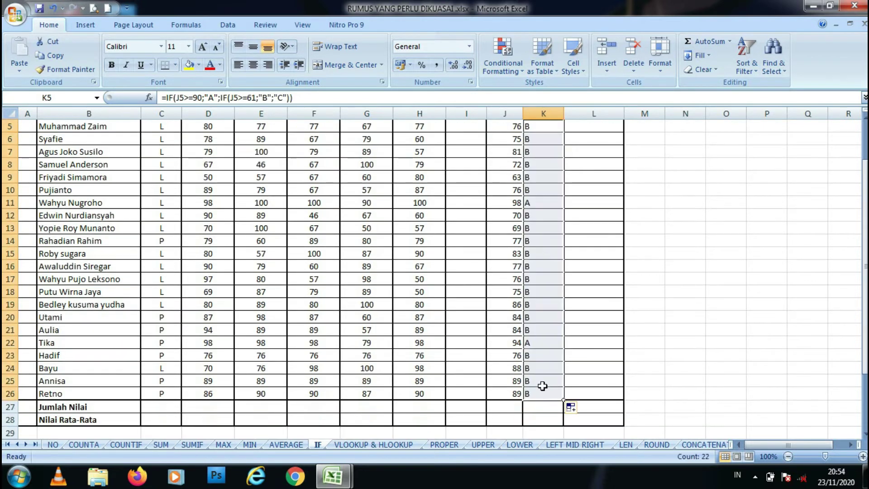
left_click(254, 64)
Test the grade formula against the Keterangan table by replacing the average in J23 with 50, and check the PREDIKAT cells
left_click_drag(866, 209, 866, 262)
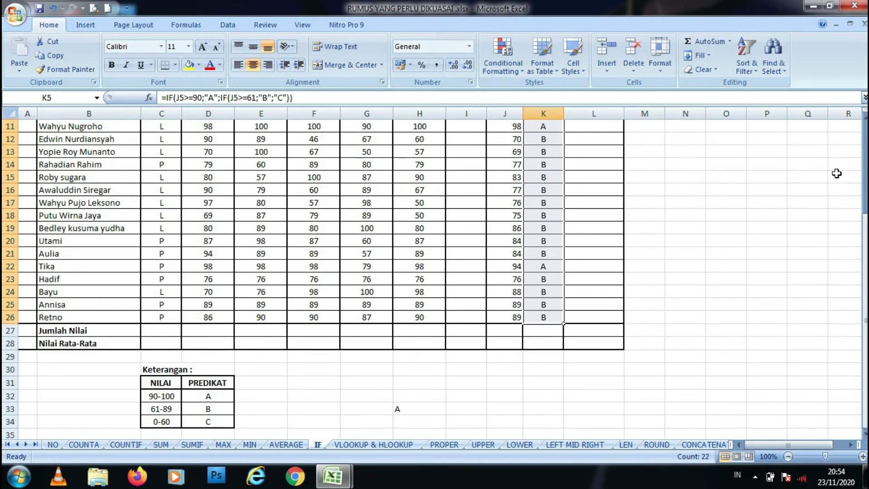
left_click_drag(863, 254, 866, 177)
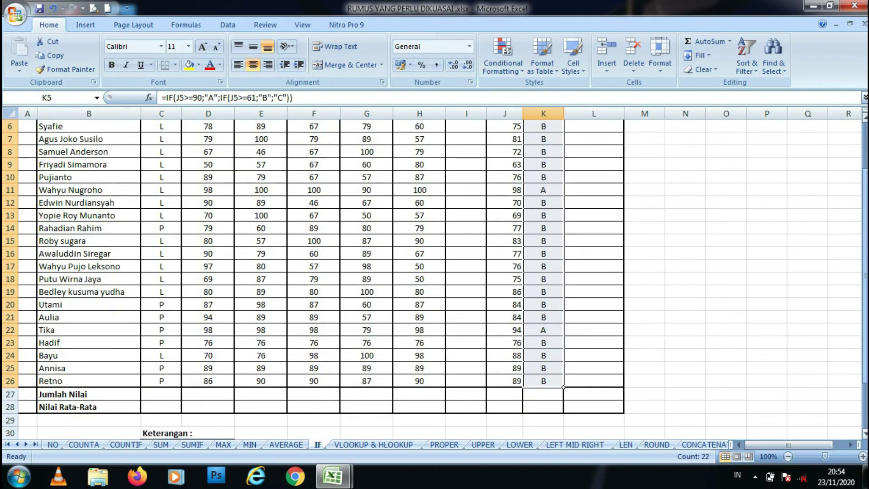
left_click(516, 344)
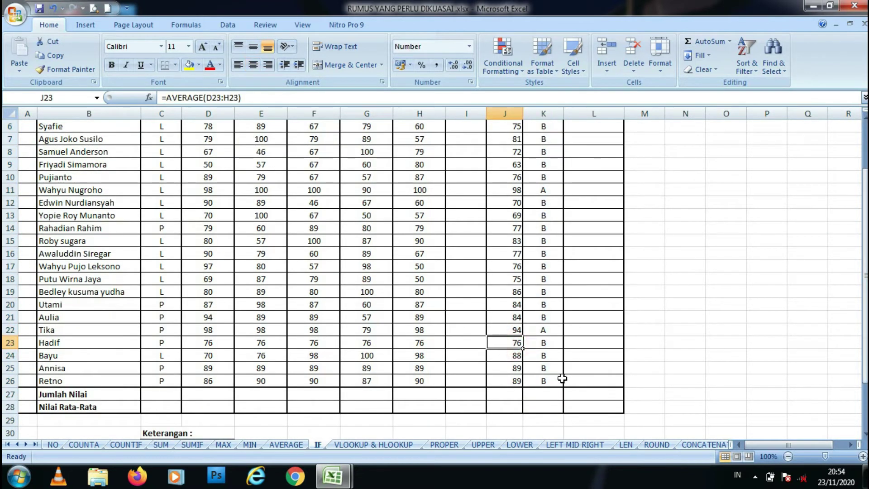
type("50")
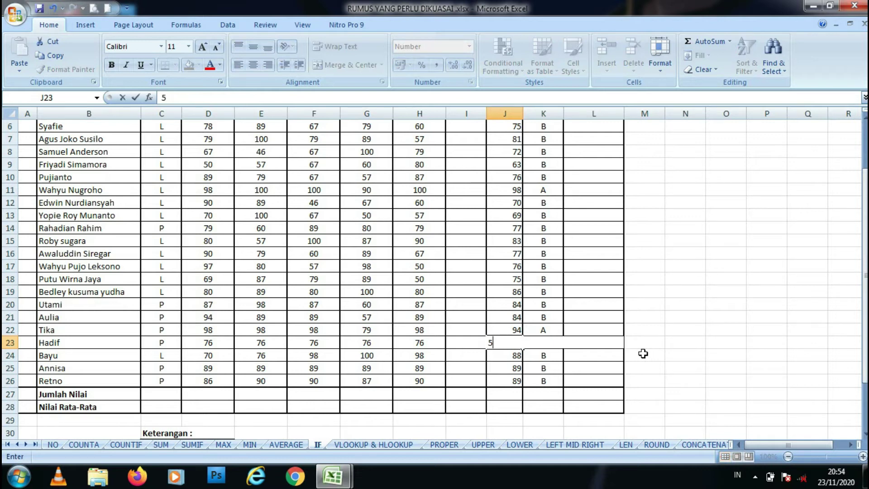
key("Return")
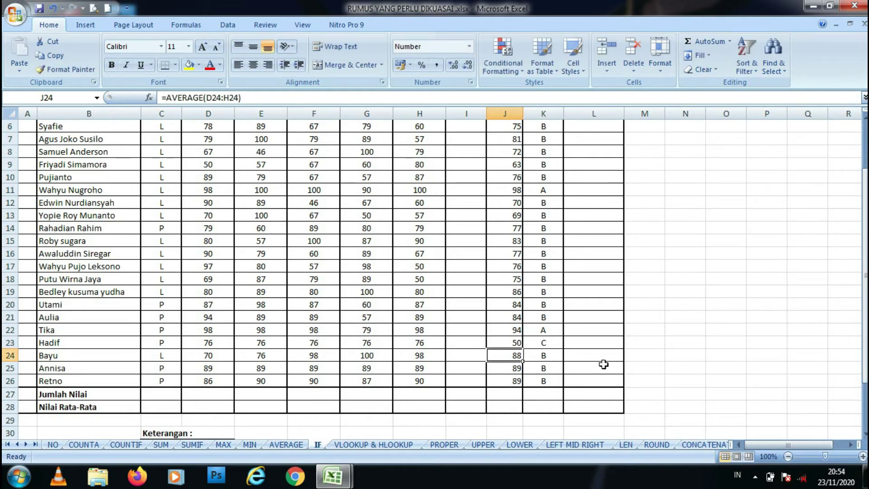
left_click(546, 342)
left_click(543, 222)
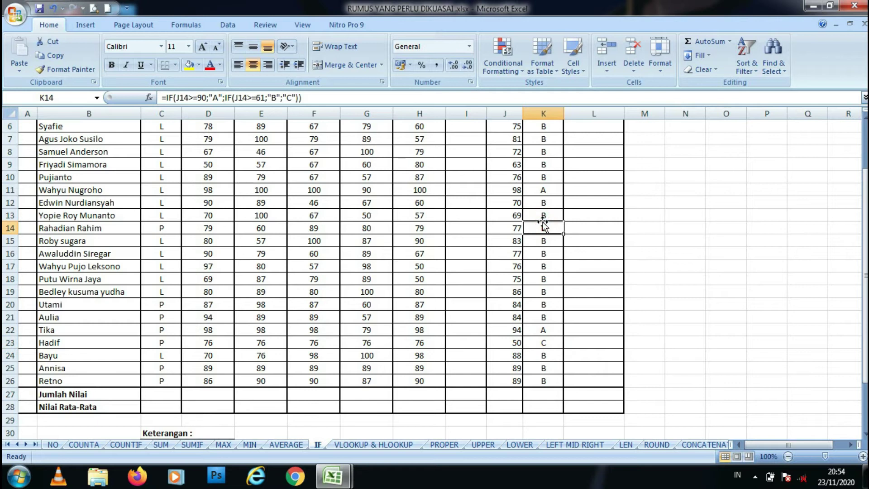
On the VLOOKUP & HLOOKUP sheet, start a VLOOKUP formula in C4, the first NAMA BARANG cell
left_click(386, 446)
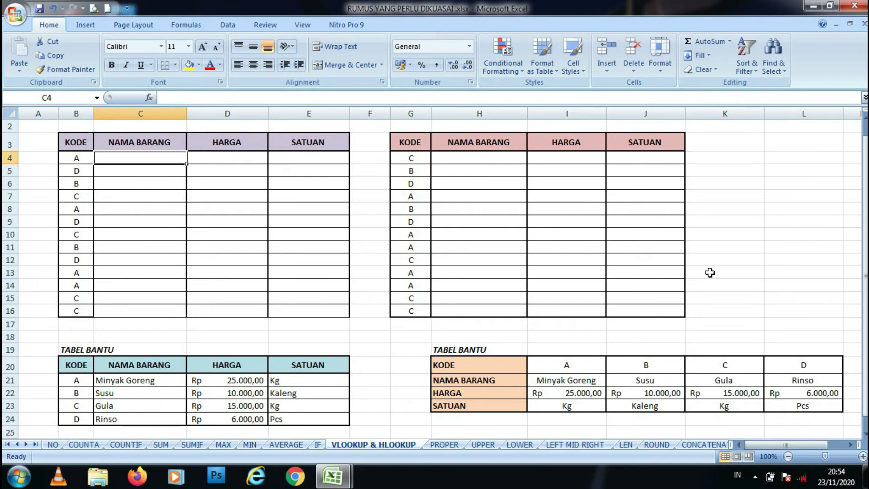
left_click_drag(865, 268, 865, 254)
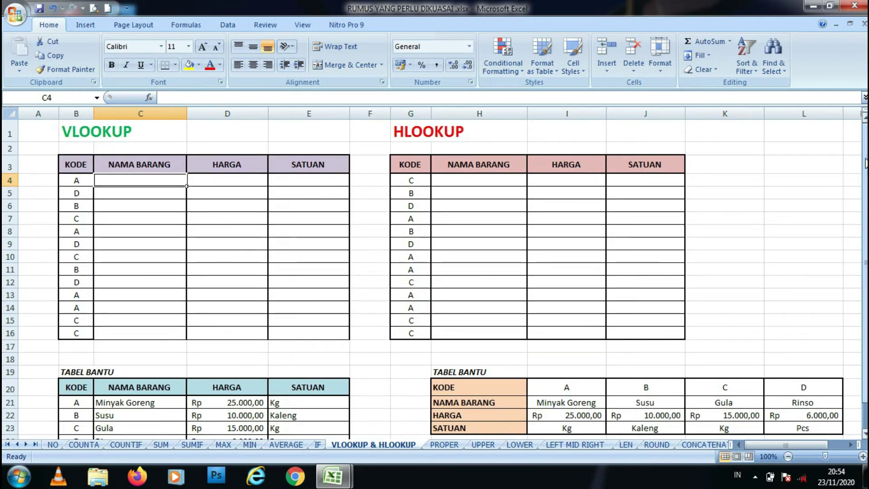
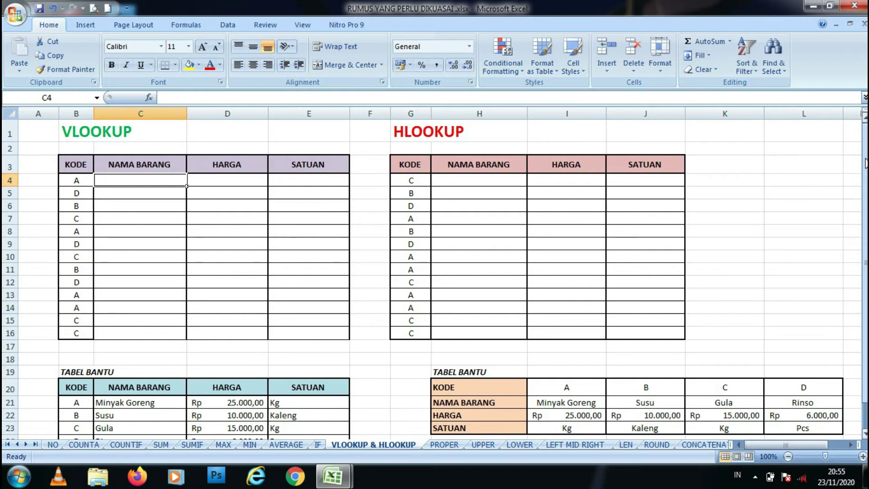
left_click(131, 186)
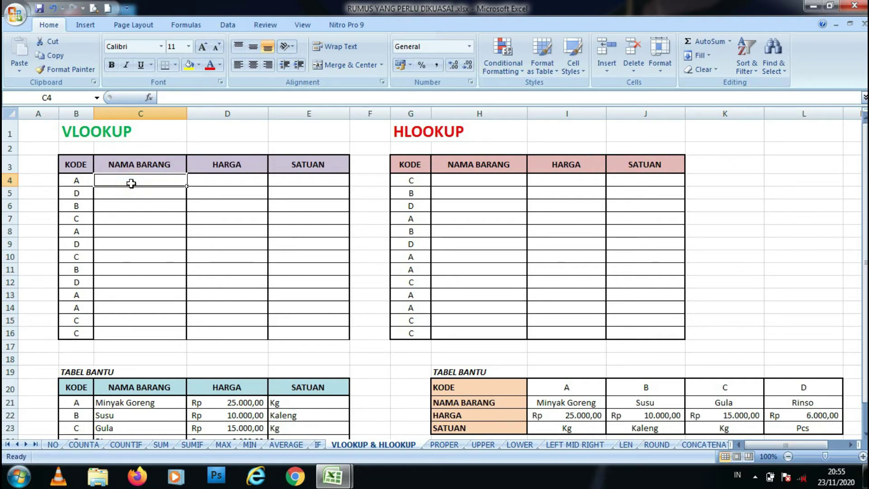
type("=V")
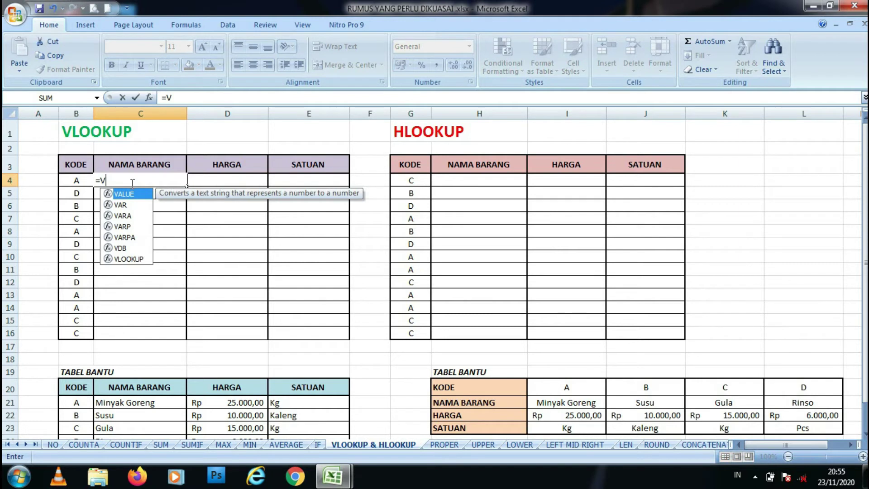
type("LOO")
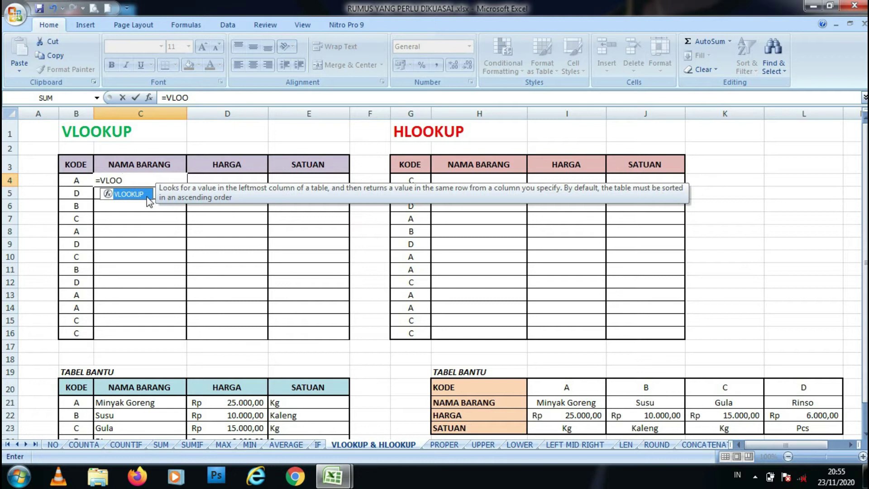
double_click(136, 195)
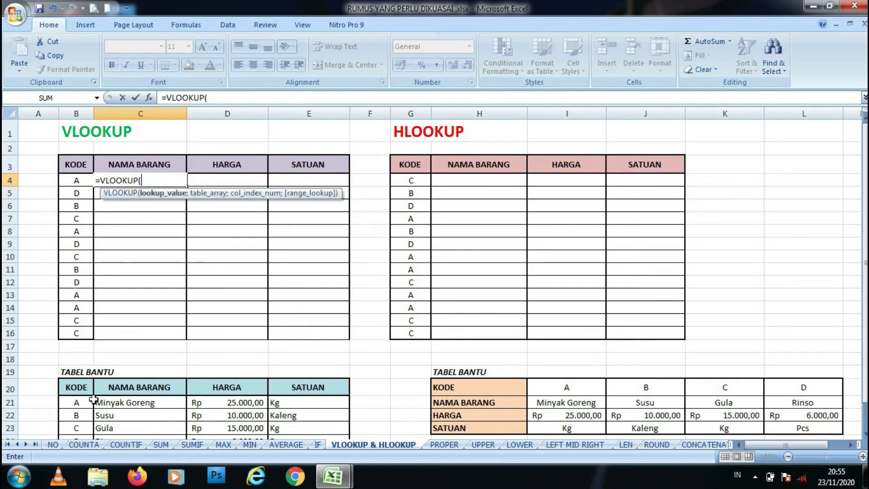
Finish the C4 formula with the TABEL BANTU range B21:E24, column index 2 and FALSE
left_click_drag(72, 401, 325, 421)
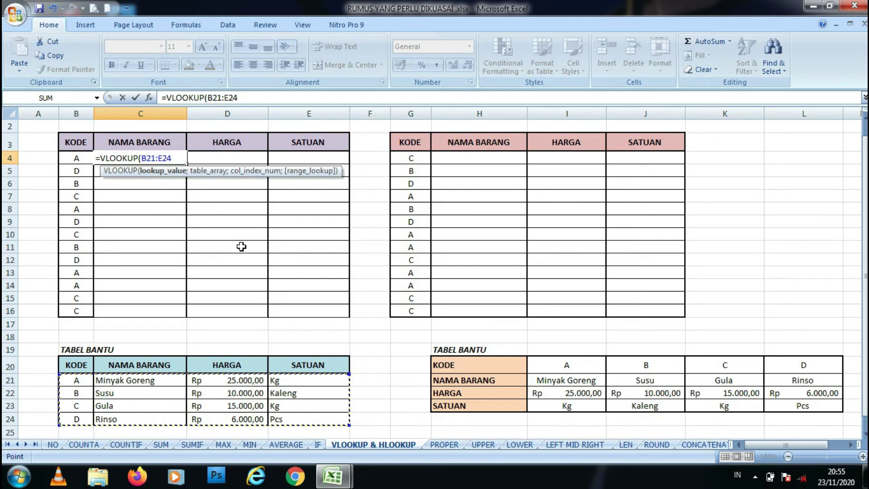
type(";")
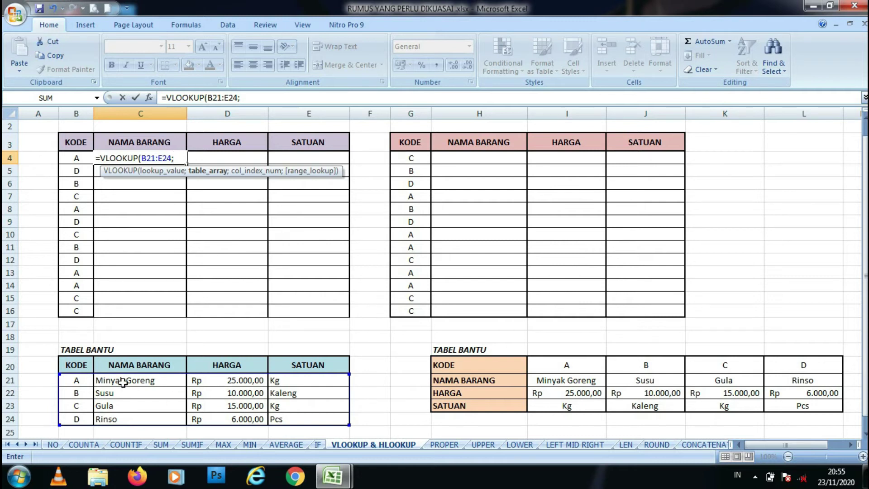
type("2;")
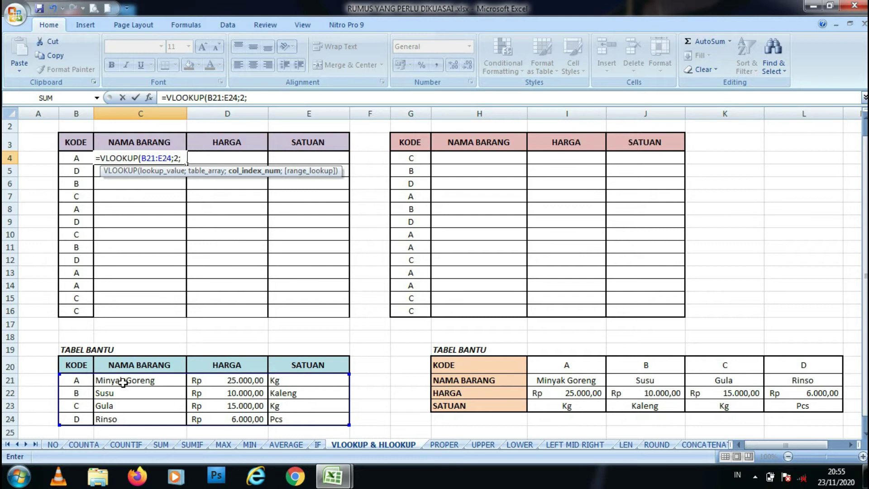
type("F")
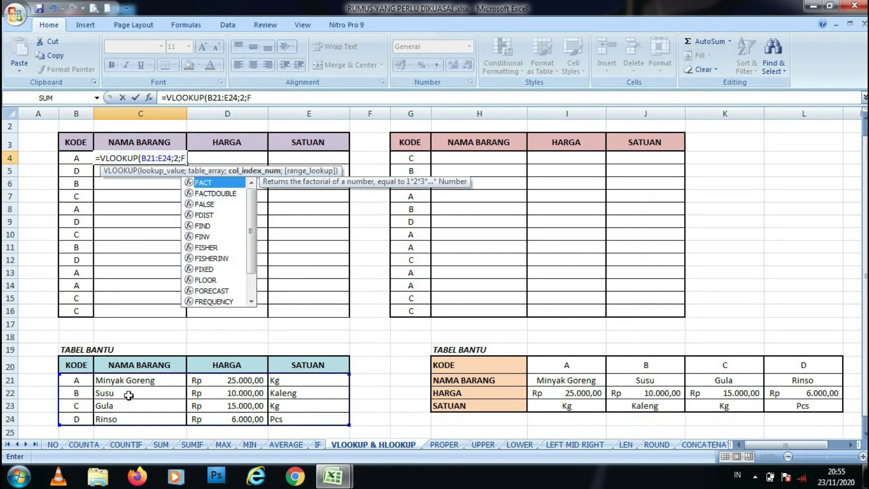
left_click(211, 204)
double_click(211, 204)
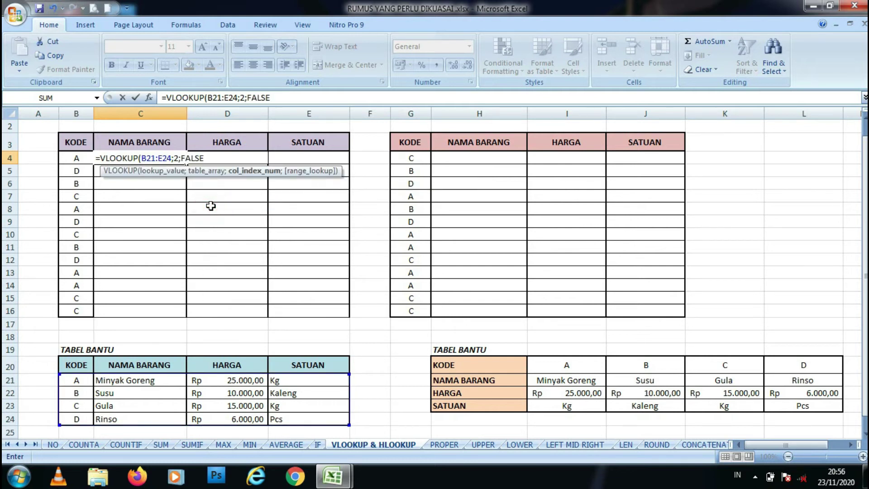
type(")")
key("Return")
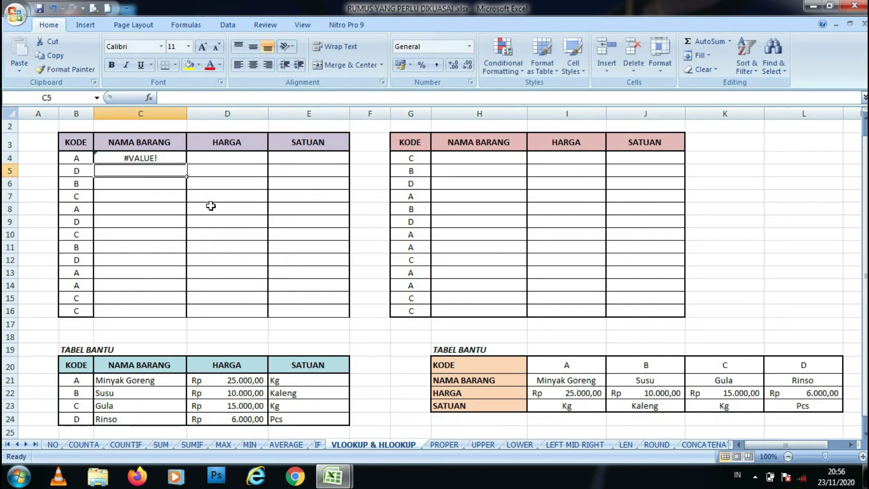
Insert B4 as the lookup value in C4, making the formula =VLOOKUP(B4;B21:E24;2;FALSE)
double_click(154, 158)
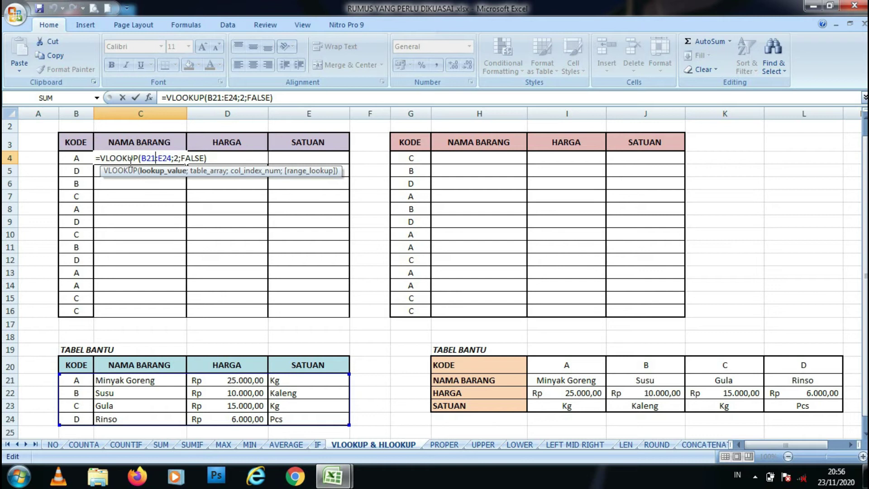
left_click(142, 159)
left_click(82, 158)
type(";")
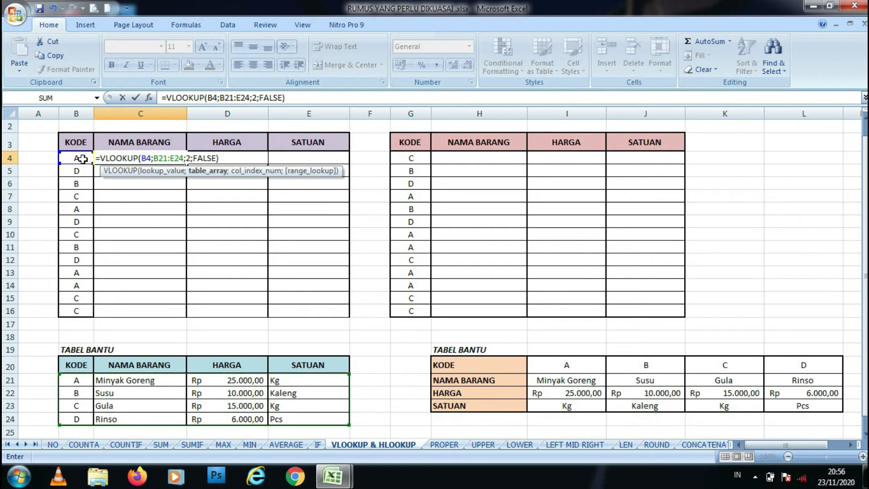
key("Return")
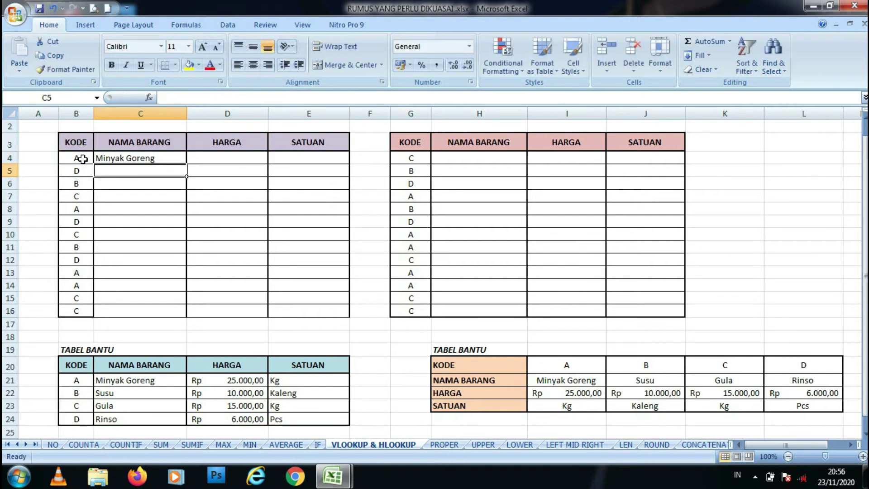
Try making the lookup value B4 in the C4 formula absolute with dollar signs, and restore it to a relative B4
left_click(121, 158)
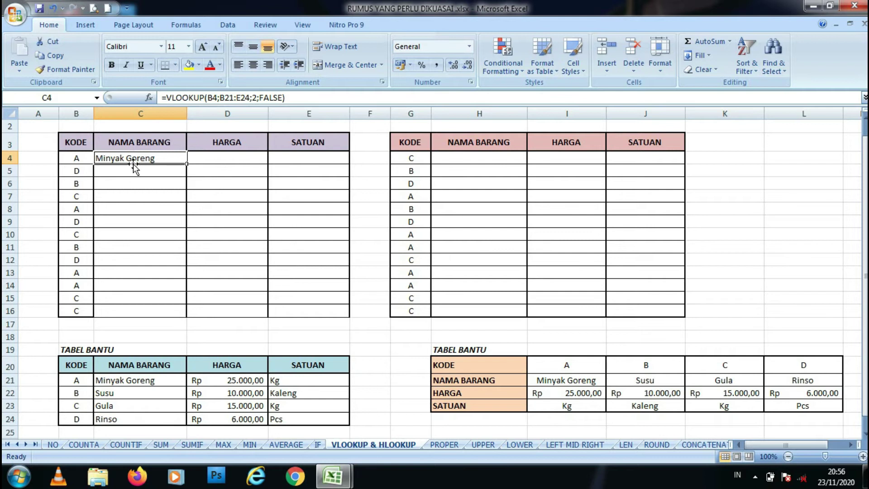
left_click(210, 97)
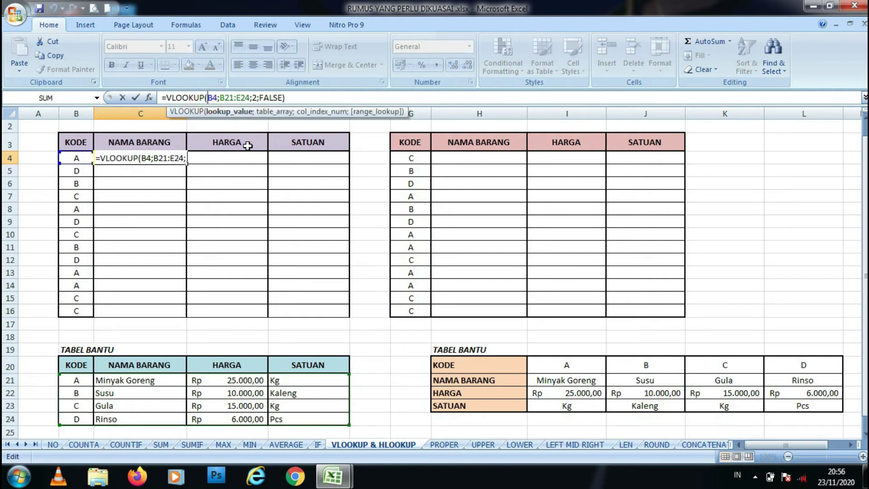
type("$")
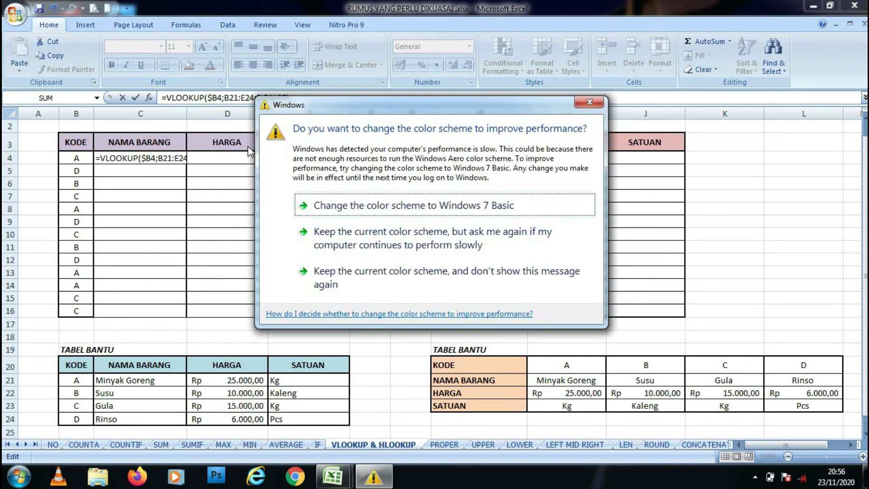
left_click(589, 101)
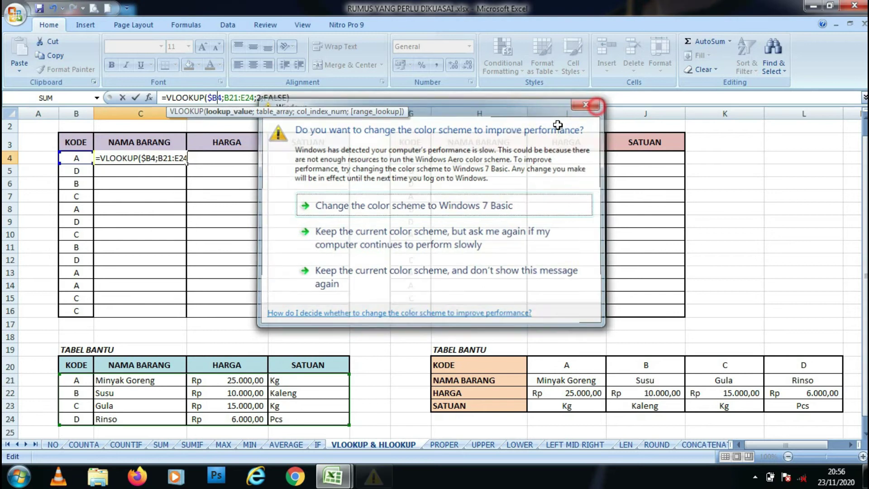
type("$")
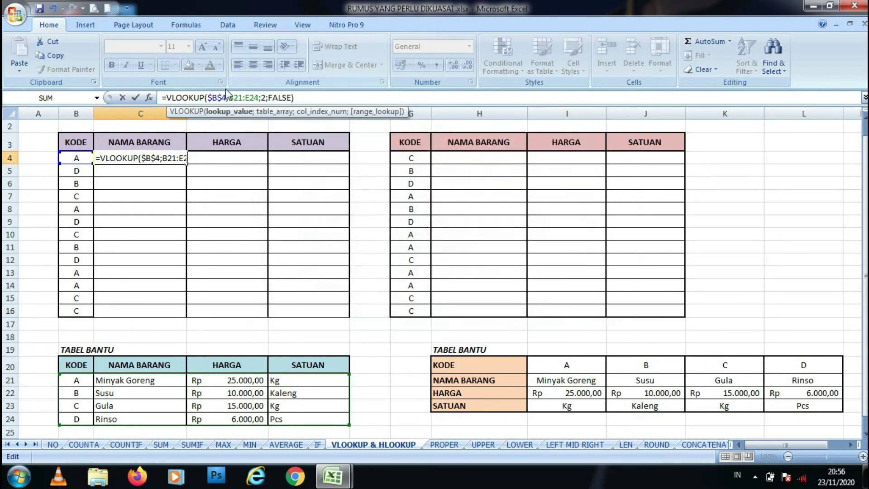
key("BackSpace")
key("BackSpace")
key("BackSpace")
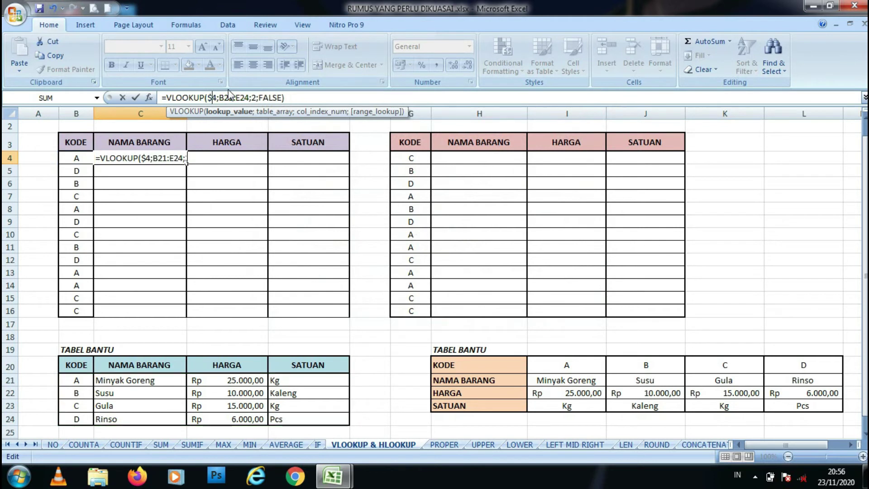
type("$B")
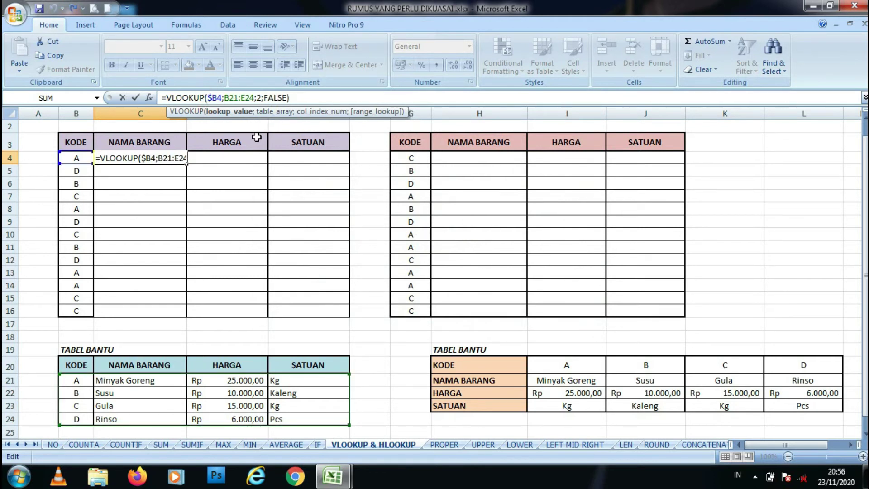
key("F4")
Lock the table range in the C4 formula as $B$21:$E$24 and confirm the formula
left_click(220, 99)
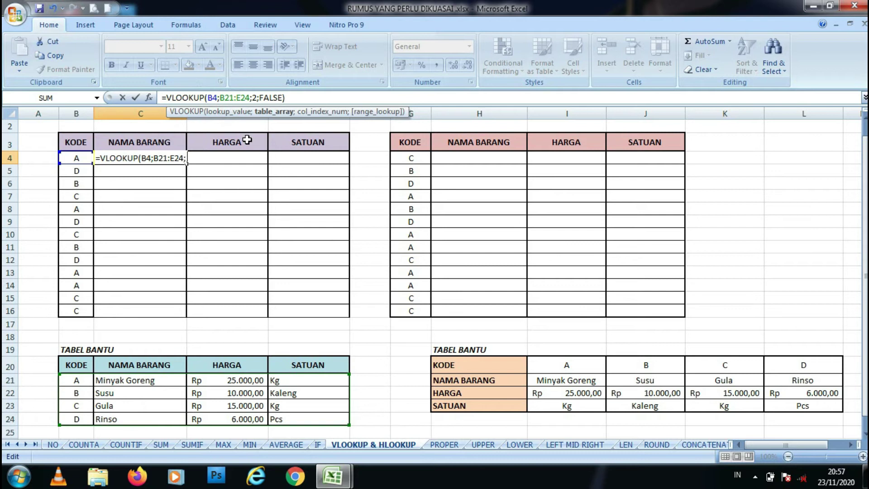
type("$")
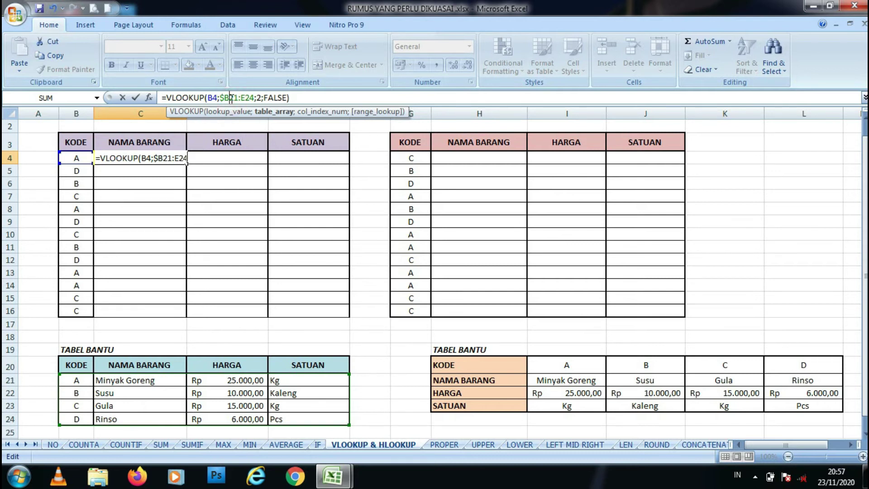
left_click(232, 98)
type("$")
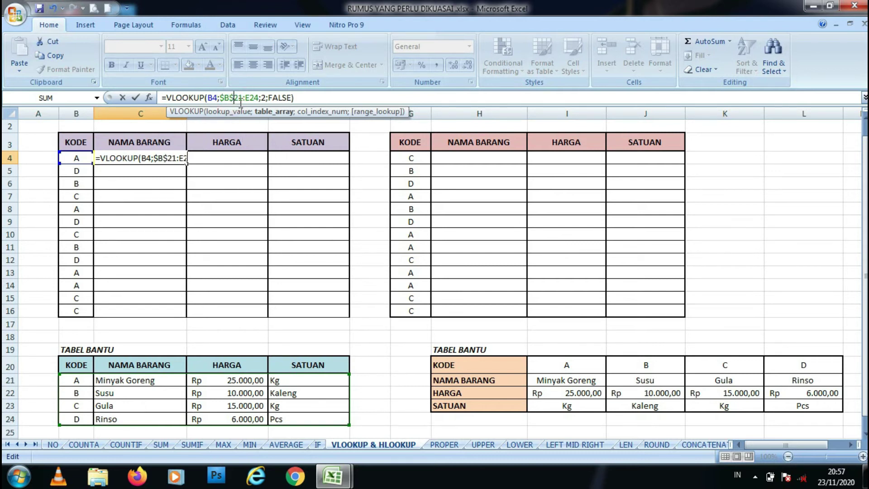
left_click(250, 98)
left_click(245, 94)
type("$")
left_click(254, 94)
type("$E$")
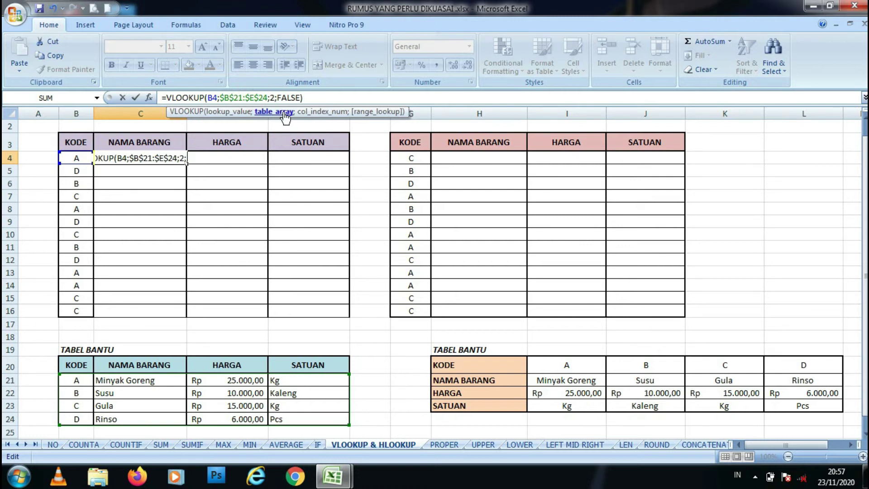
key("Return")
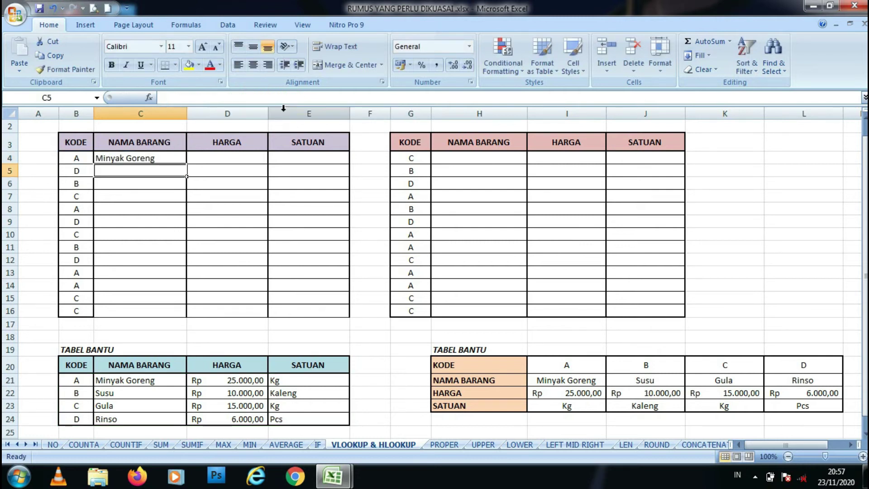
Fill the C4 formula down the NAMA BARANG column to C16, and copy it across to D4:E4
left_click(153, 159)
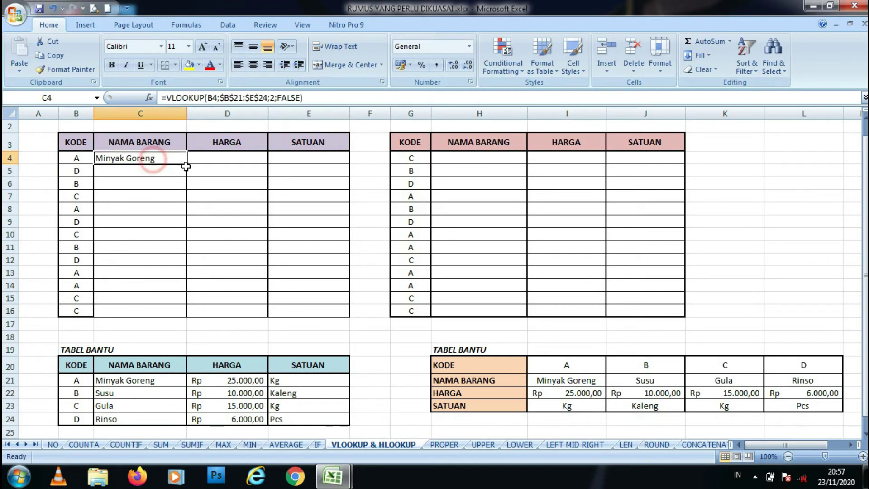
left_click_drag(187, 164, 187, 319)
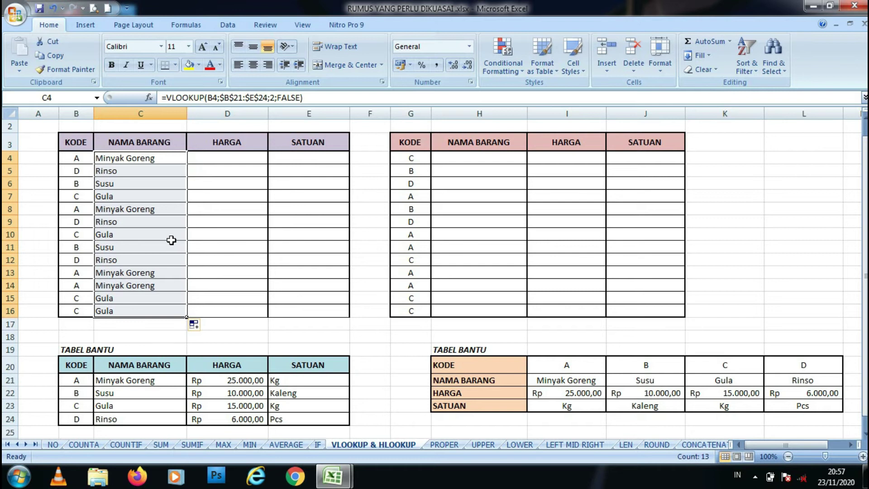
left_click(165, 159)
left_click_drag(186, 164, 314, 167)
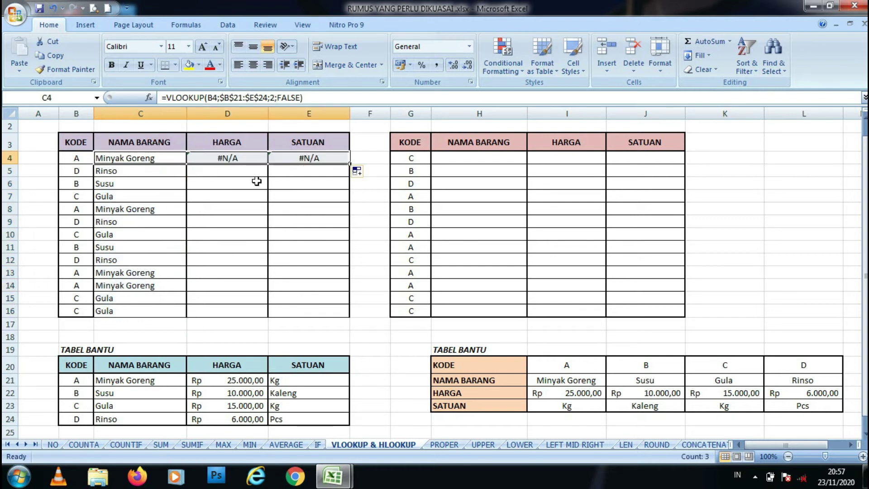
left_click(248, 180)
Correct the HARGA formula in D4 to look up B4 with column index 3
left_click(233, 155)
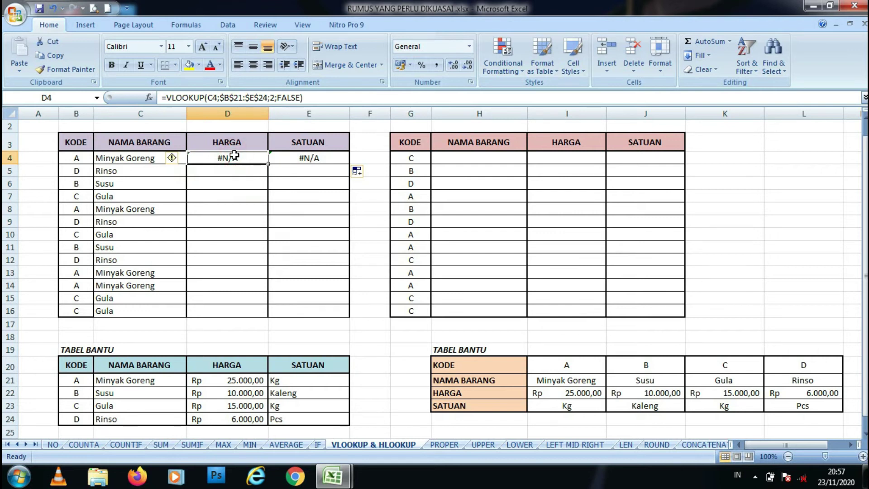
left_click(258, 98)
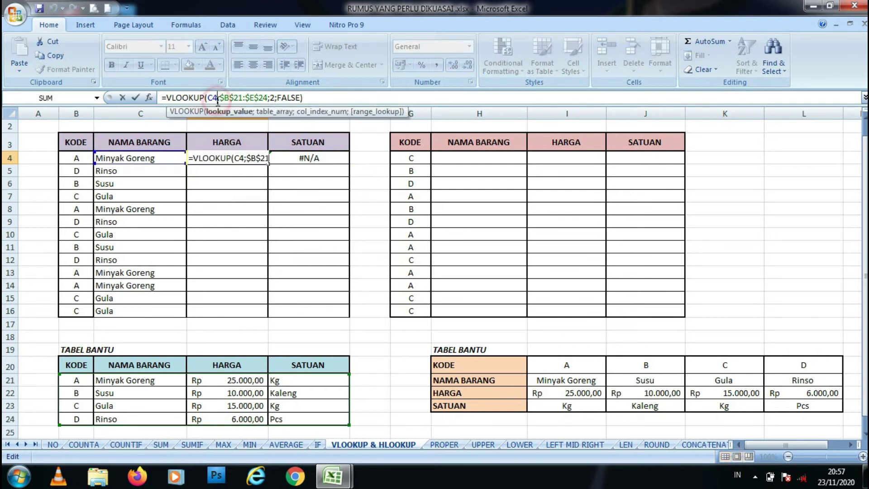
left_click(275, 97)
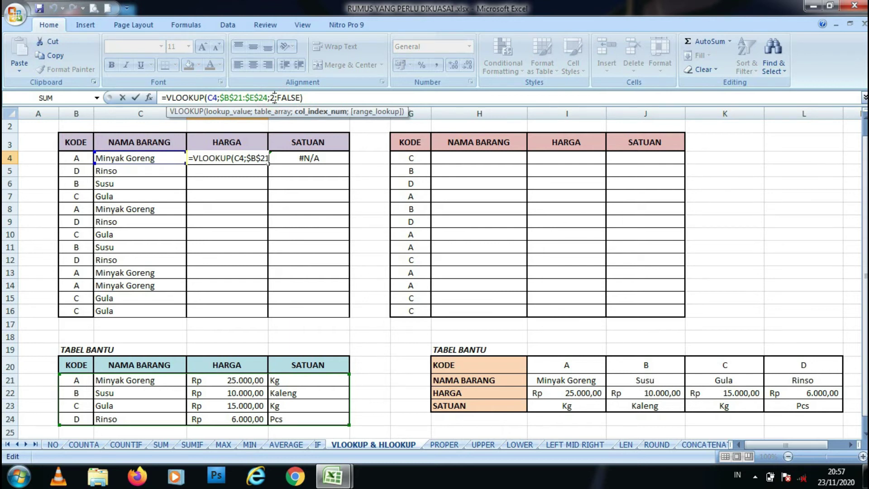
left_click(218, 97)
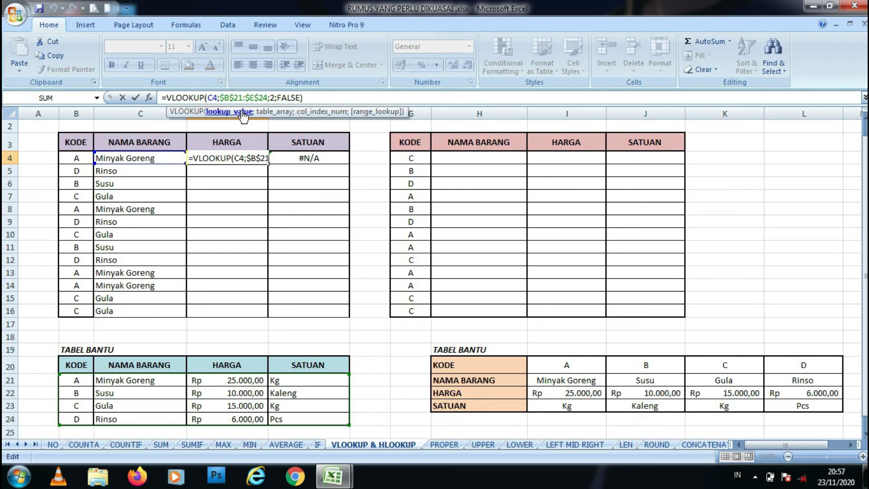
key("BackSpace")
key("BackSpace")
left_click(80, 158)
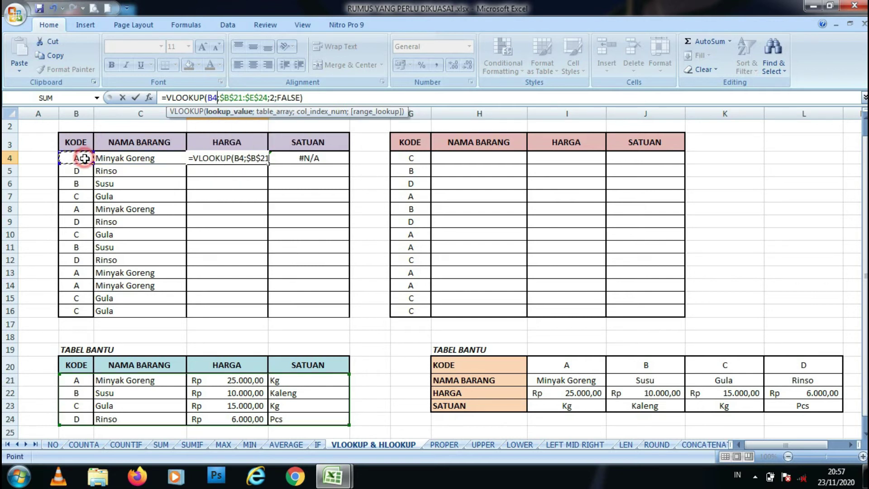
left_click(272, 98)
key("BackSpace")
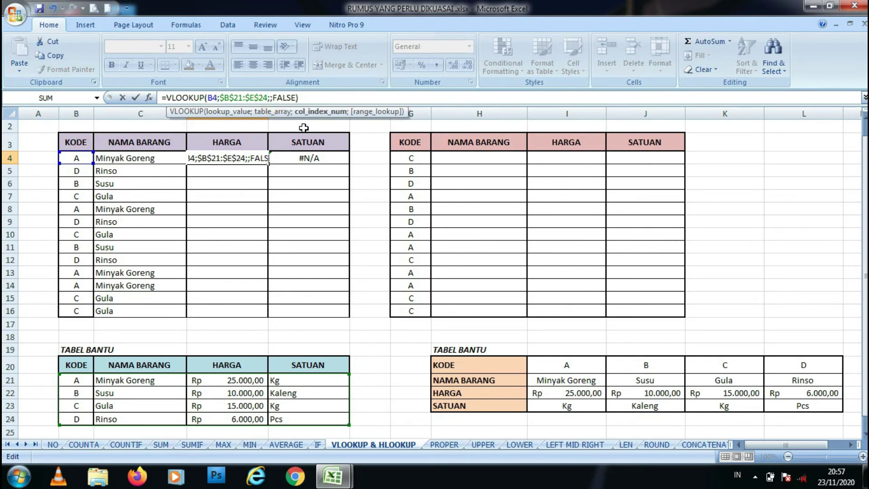
type("3")
key("ctrl+Return")
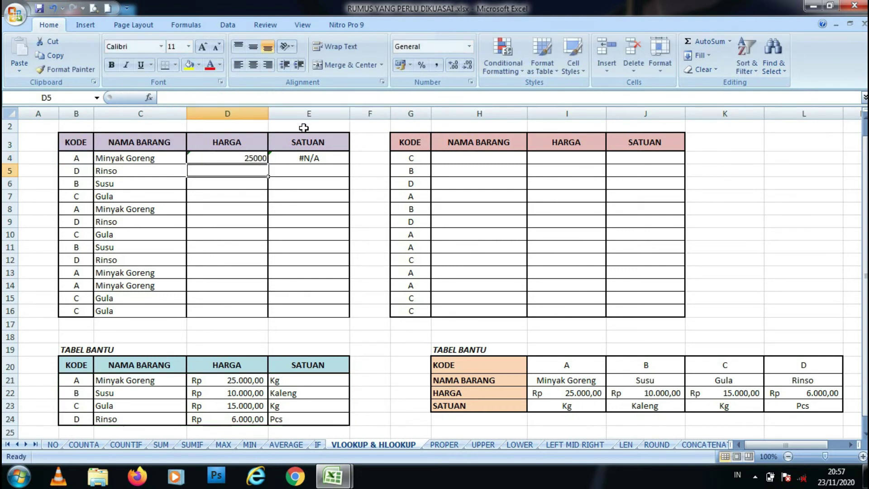
Correct the SATUAN formula in E4 to look up B4 with column index 4
left_click(313, 154)
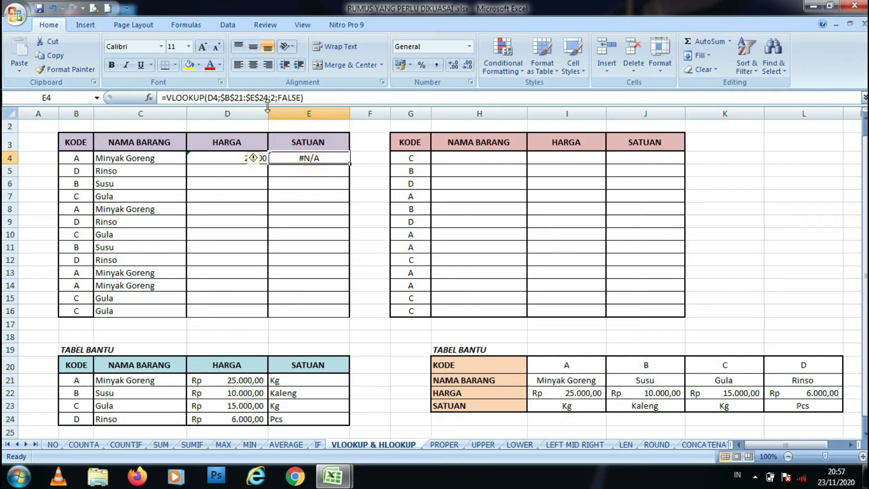
left_click(218, 97)
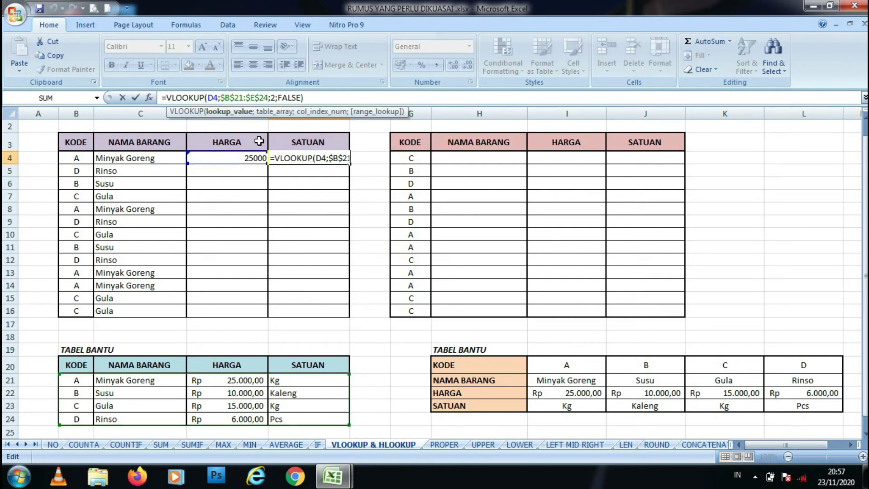
key("shift+Left")
key("shift+Left")
left_click(90, 156)
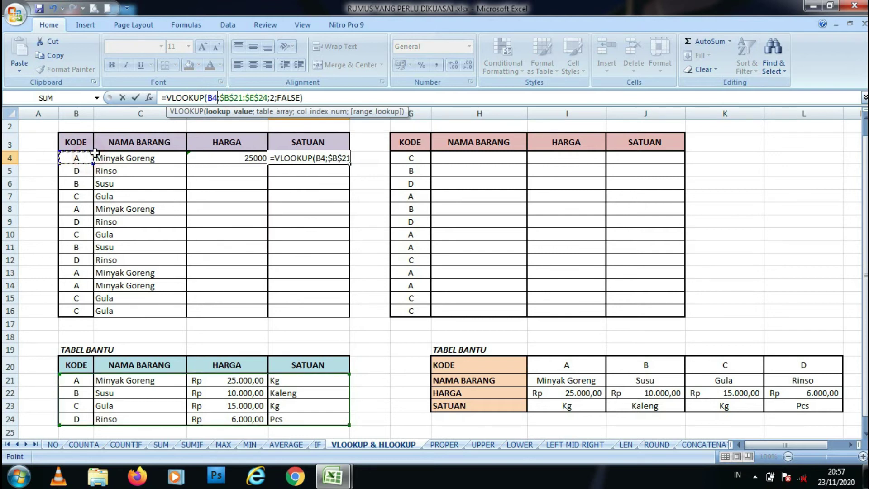
left_click(270, 98)
key("Delete")
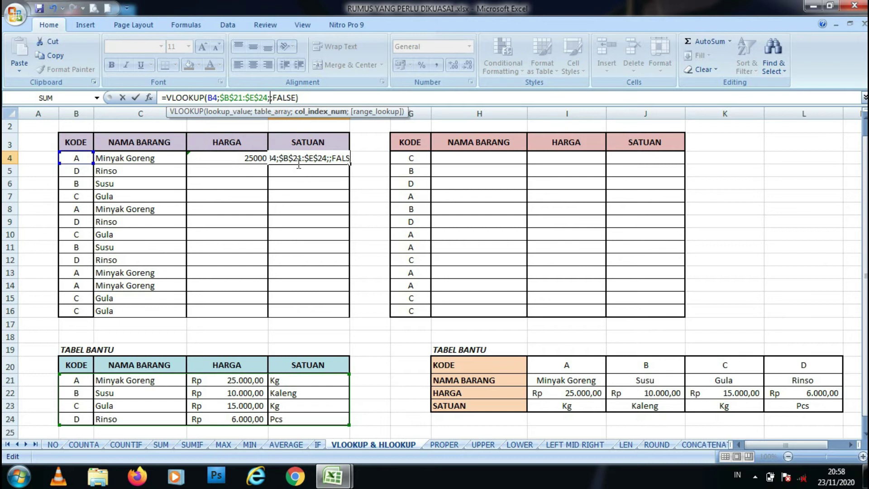
type("4")
key("Return")
Fill the HARGA and SATUAN formulas from D4:E4 down to row 16
left_click(267, 192)
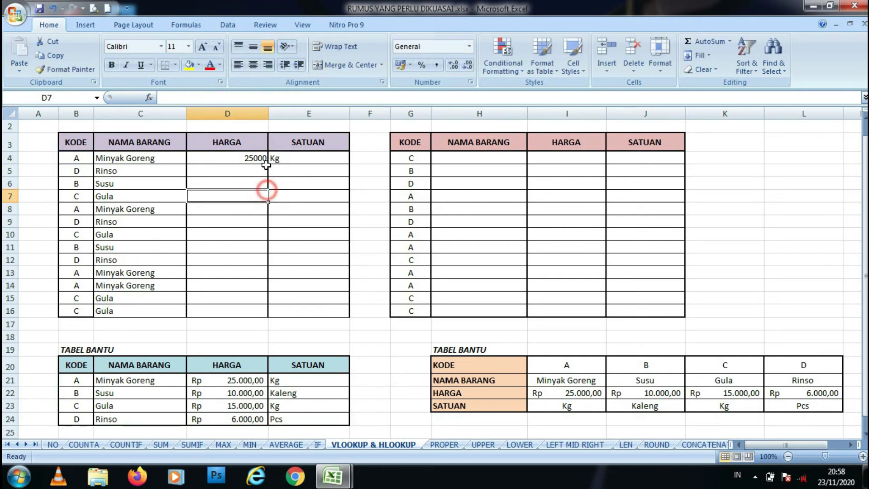
left_click_drag(266, 161, 291, 159)
left_click_drag(353, 164, 357, 313)
left_click(325, 283)
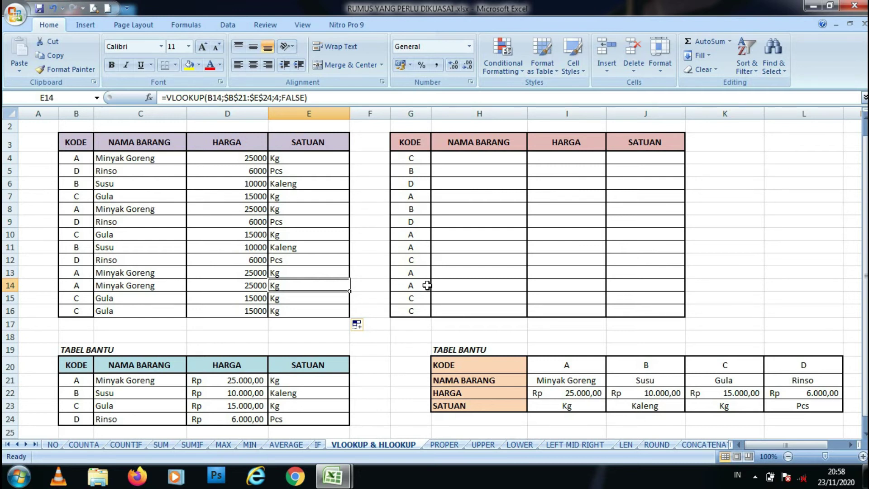
In H4, the first NAMA BARANG cell of the second table, start an HLOOKUP formula with G4 as the lookup value
left_click(564, 391)
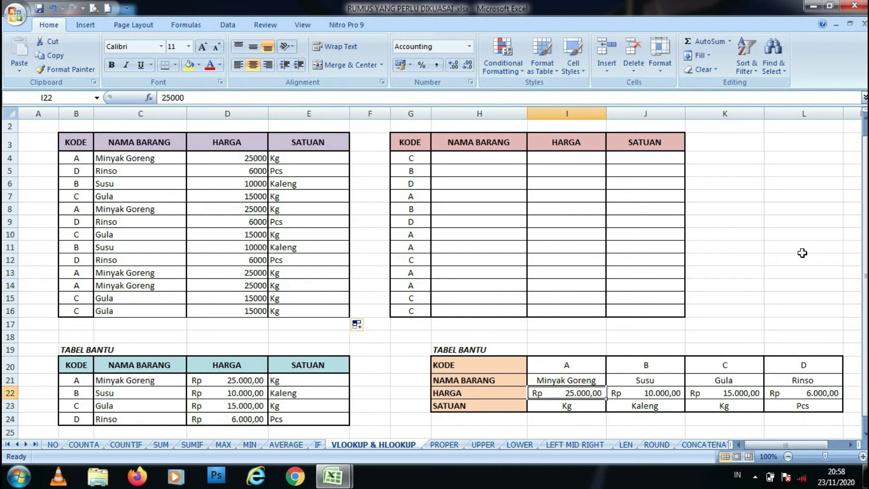
left_click_drag(865, 203, 862, 203)
left_click(473, 153)
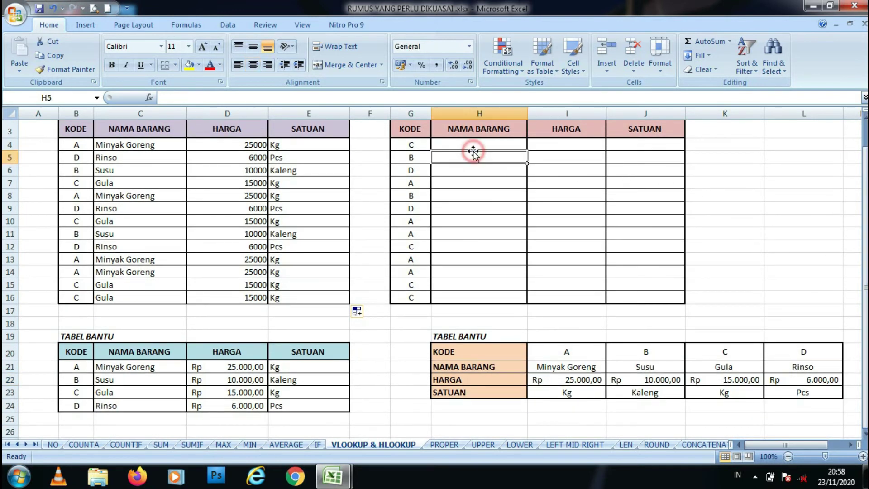
left_click(490, 144)
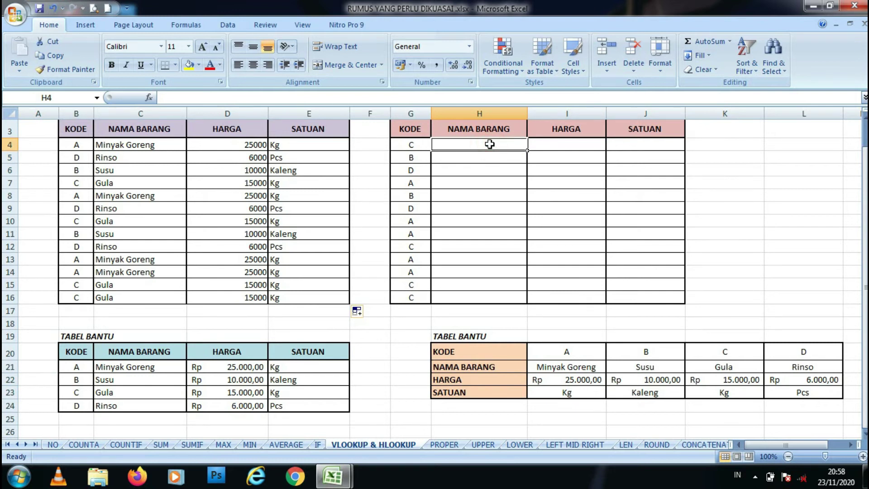
type("=h")
key("BackSpace")
type("hl")
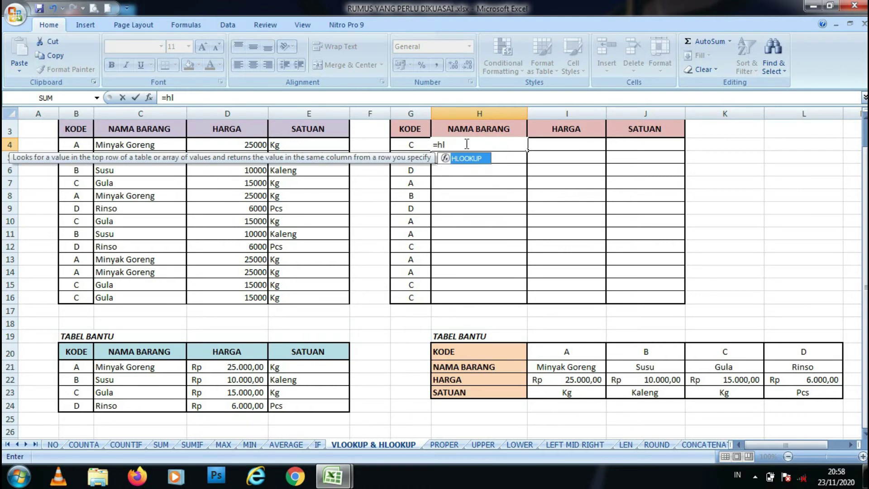
double_click(468, 159)
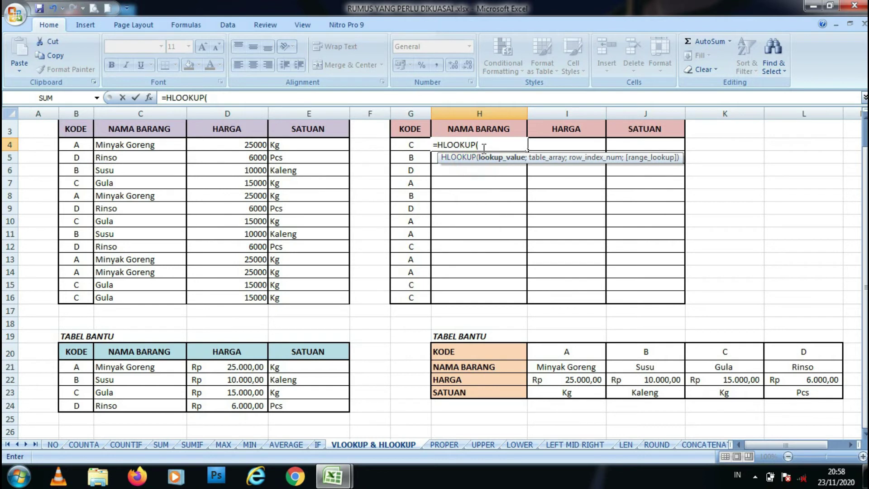
left_click(408, 146)
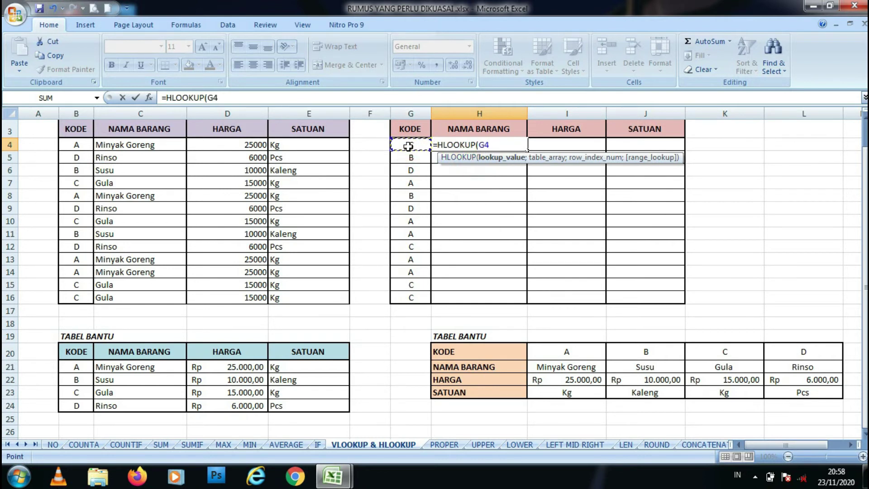
Complete the HLOOKUP formula in H4 with table range I20:L23, row index 2 and FALSE for an exact match
type(";")
left_click(548, 352)
left_click_drag(549, 353, 800, 390)
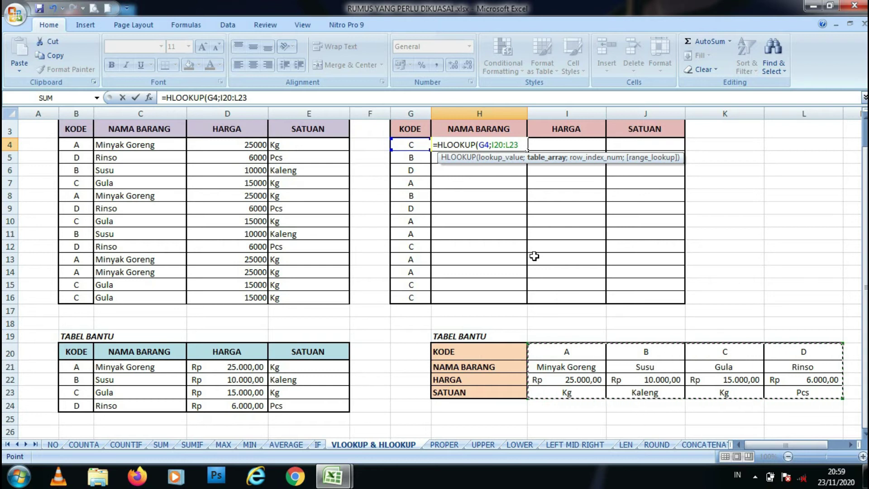
type(";")
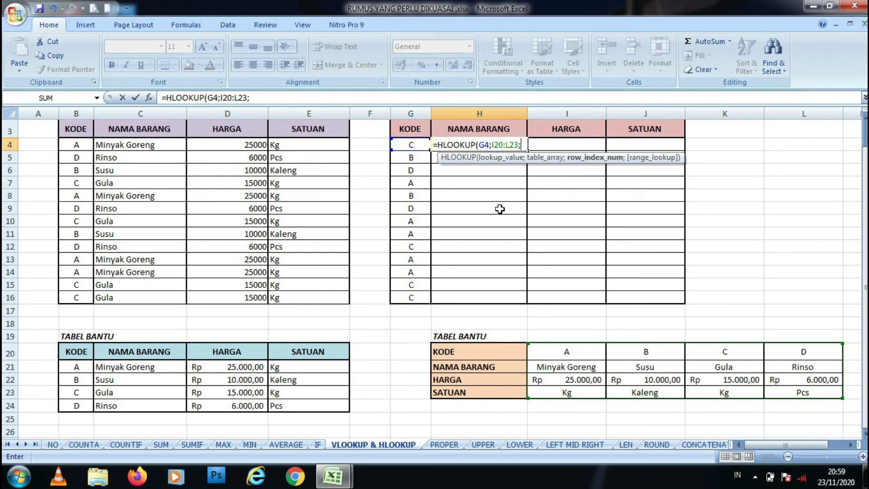
type("2;")
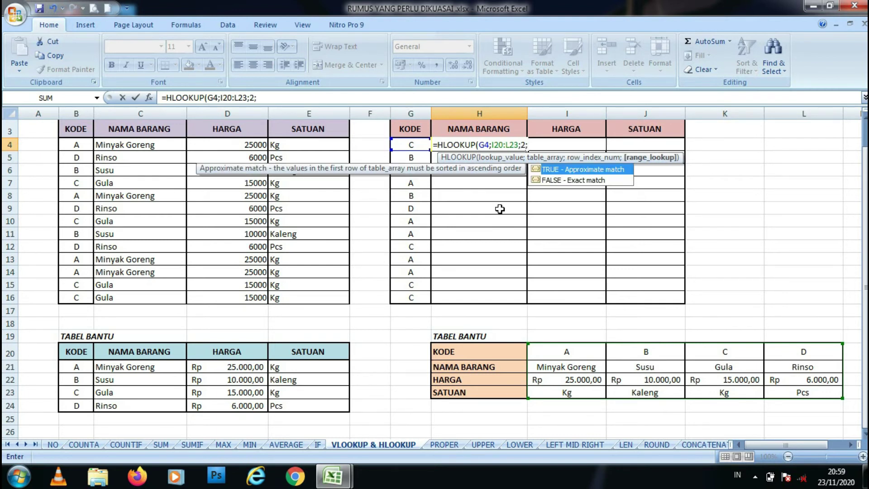
double_click(556, 181)
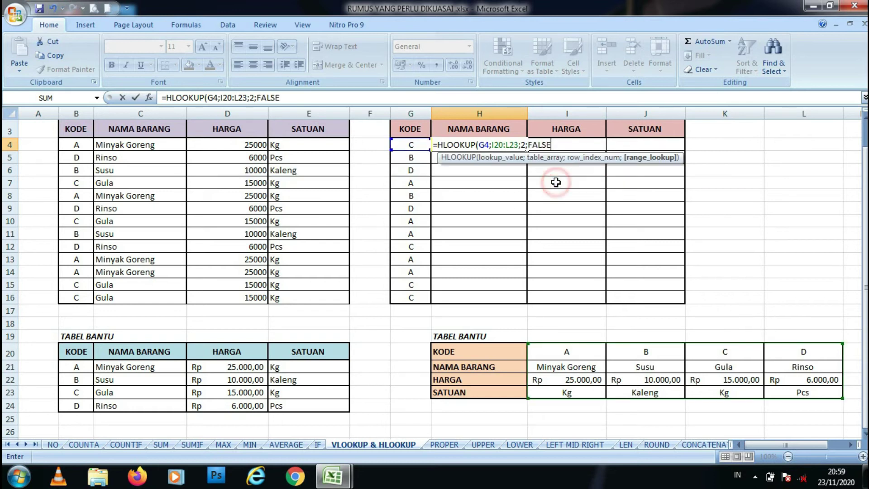
type(")")
key("Return")
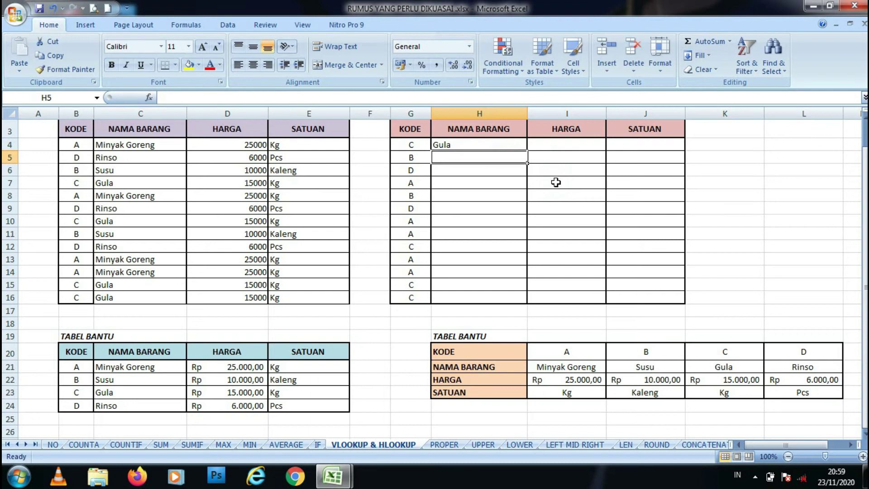
Make the table range in the H4 formula absolute as $I$20:$L$23
left_click(467, 145)
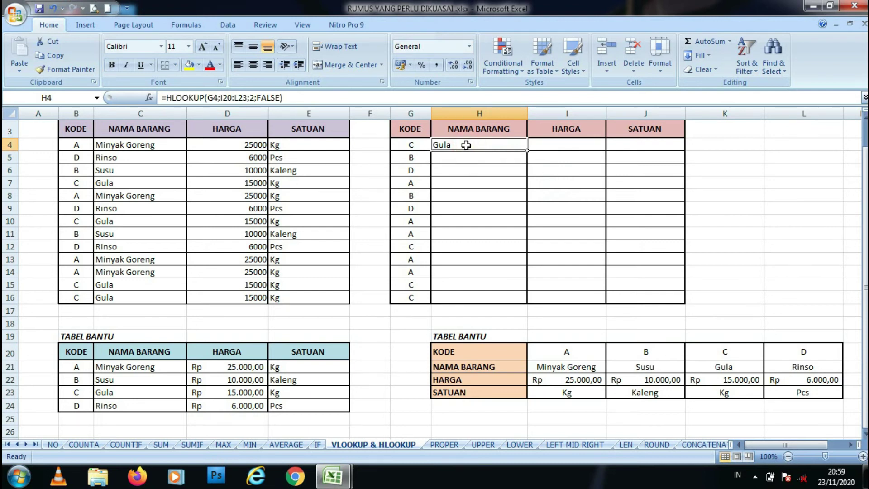
left_click(221, 97)
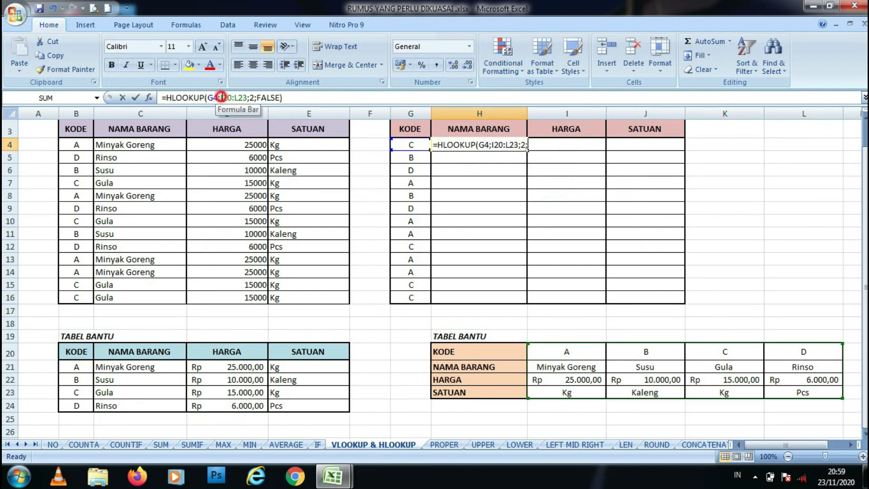
type("$")
left_click(227, 98)
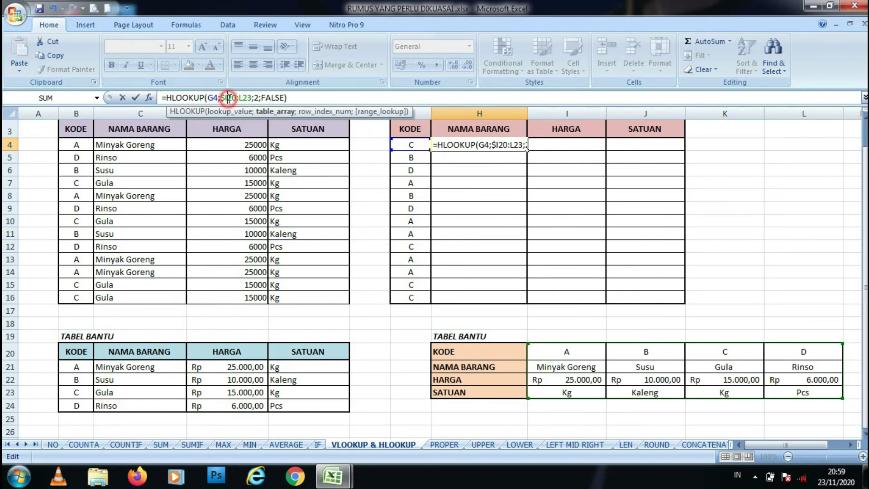
type("$")
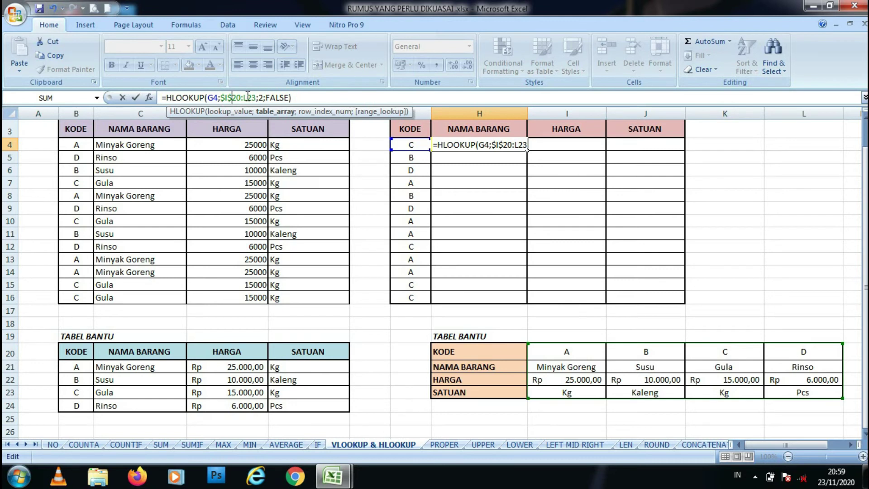
left_click(245, 98)
type("$")
left_click(252, 97)
type("$L$")
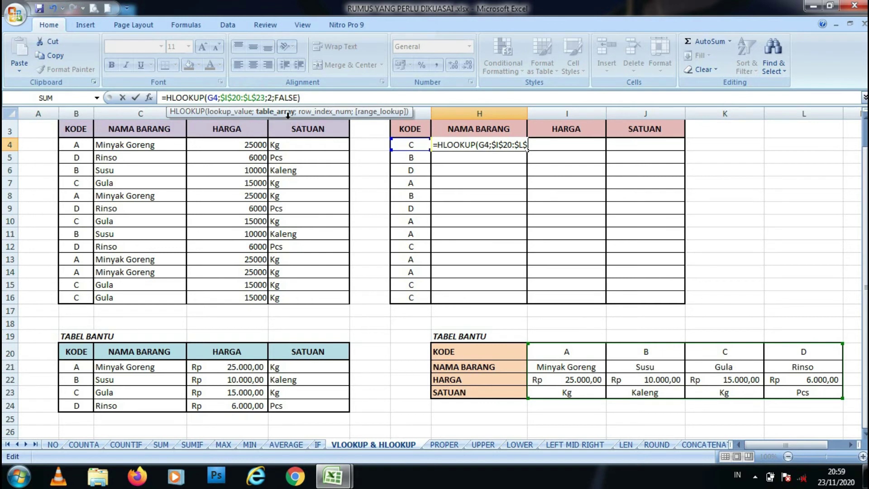
key("Return")
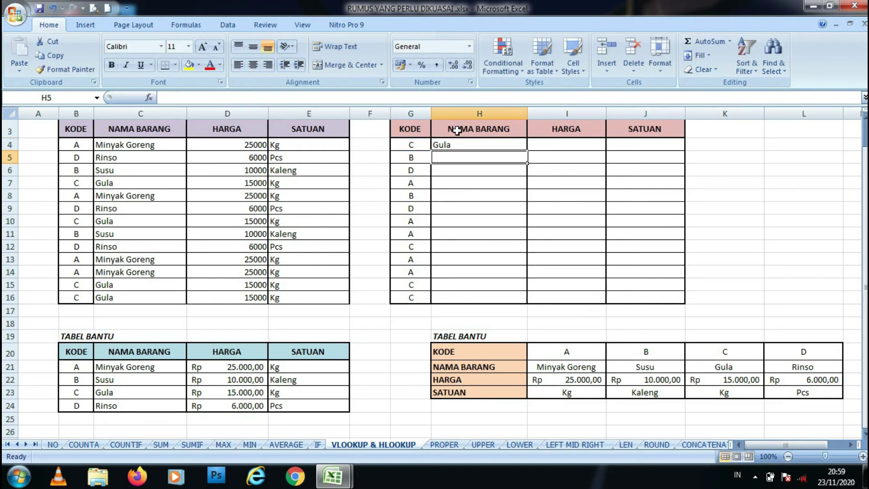
Fill the H4 formula down to row 16 and copy it into I4 and J4
left_click(466, 144)
left_click_drag(528, 150, 524, 298)
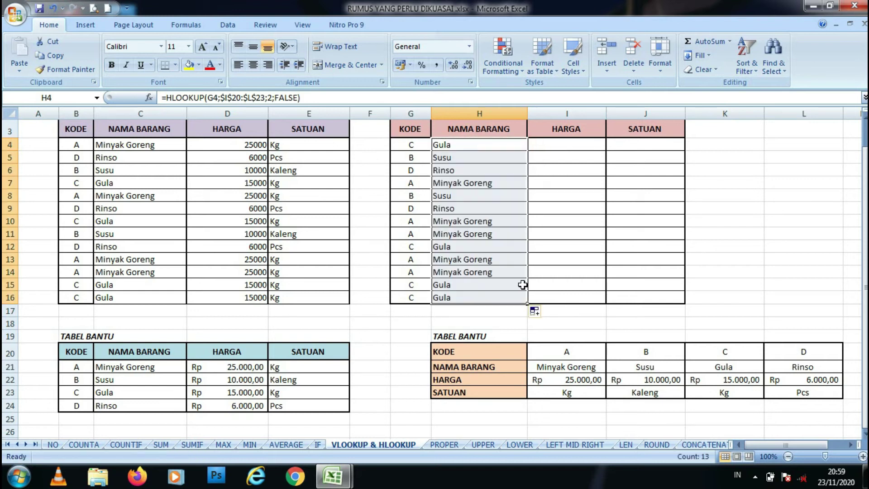
left_click(487, 146)
key("ctrl+c")
left_click(548, 144)
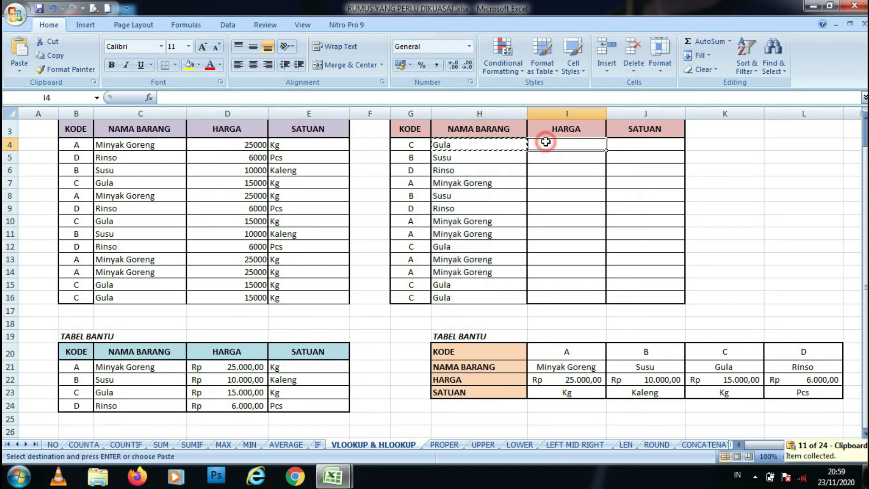
key("ctrl+v")
left_click(630, 145)
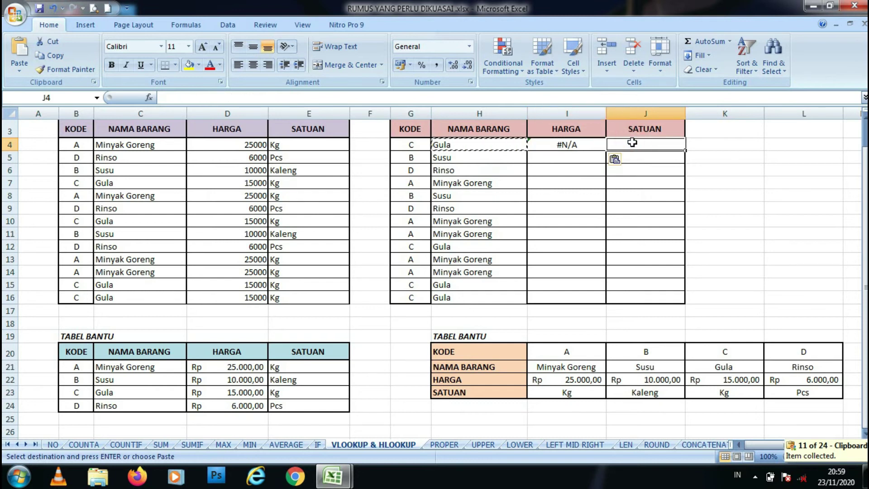
key("ctrl+v")
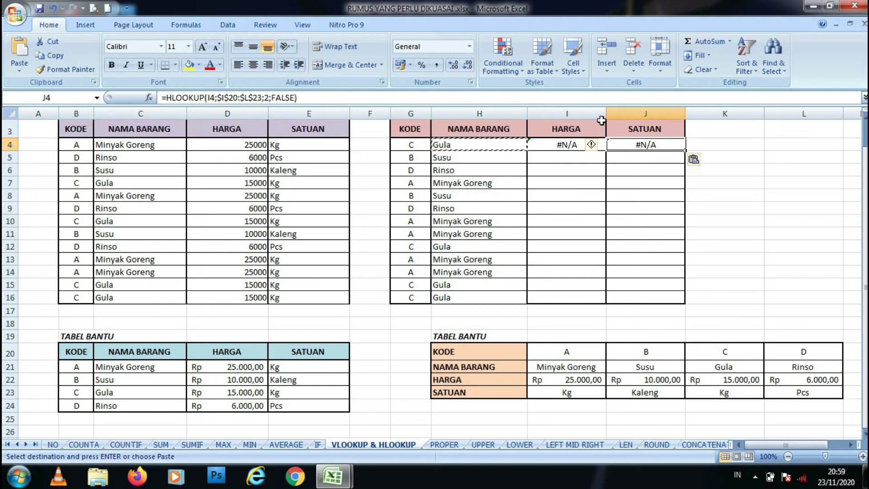
Correct the HARGA formula in I4 to look up G4 with row index 3
double_click(584, 144)
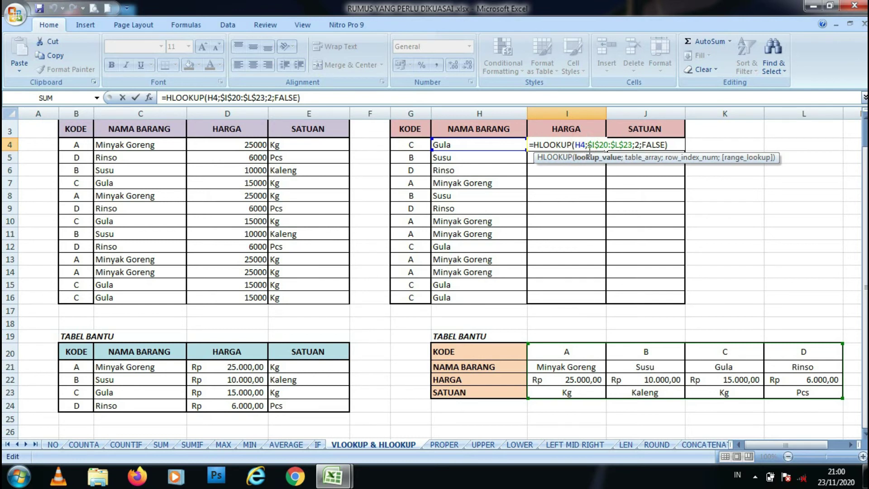
key("BackSpace")
key("BackSpace")
left_click(427, 145)
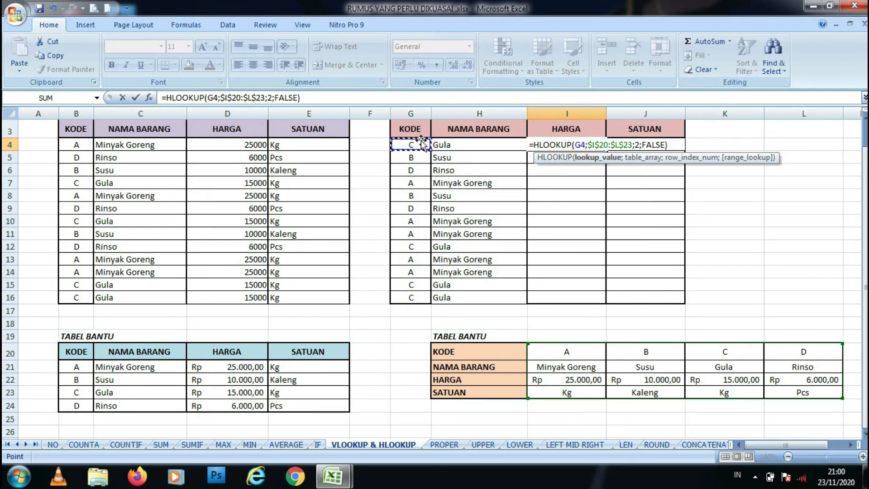
left_click(638, 145)
key("BackSpace")
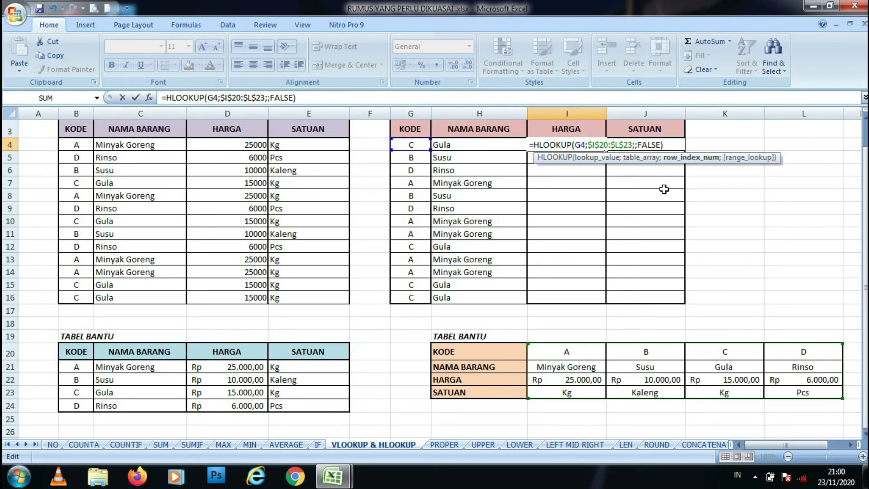
type("3")
key("Return")
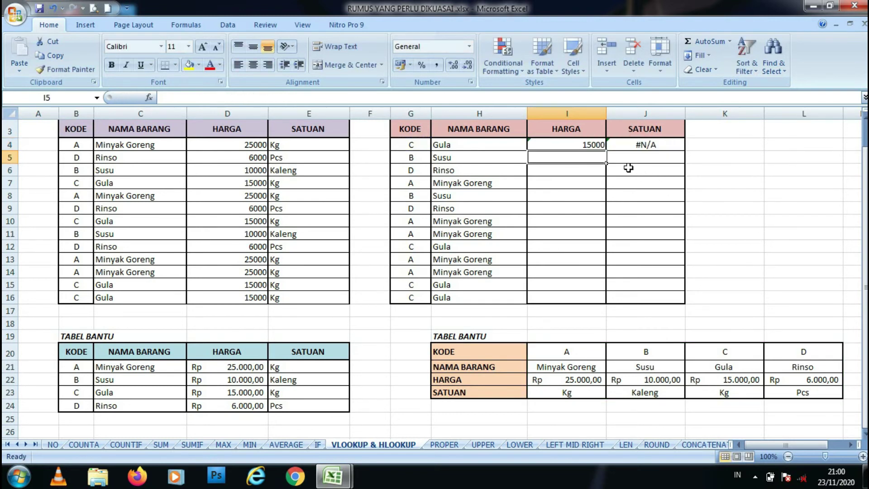
Correct the SATUAN formula in J4 to look up G4 with row index 4
double_click(632, 144)
left_click(662, 145)
key("BackSpace")
key("BackSpace")
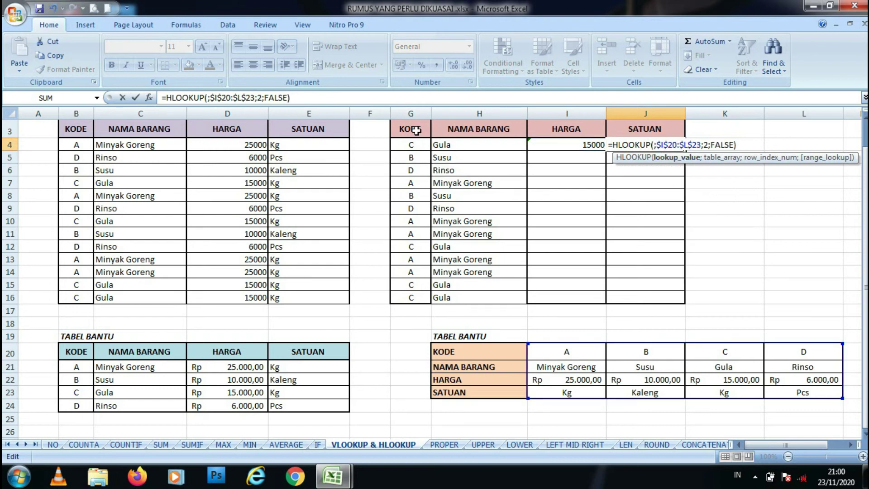
left_click(416, 140)
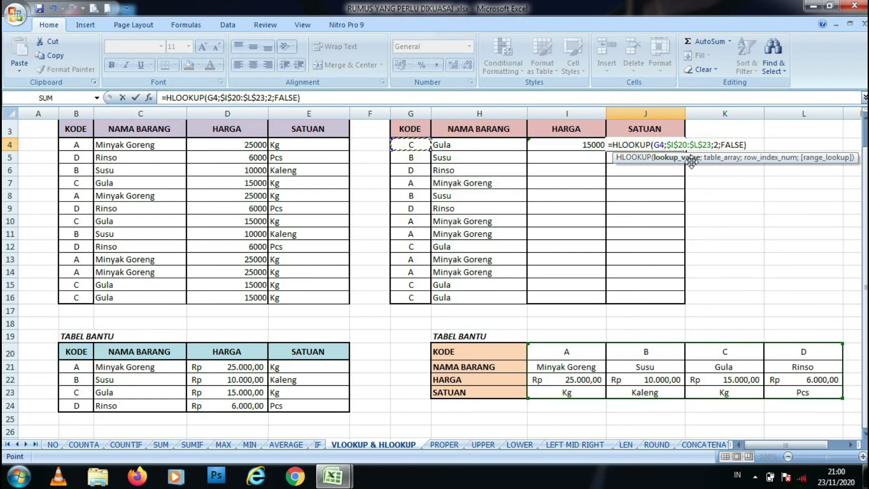
left_click(719, 144)
key("BackSpace")
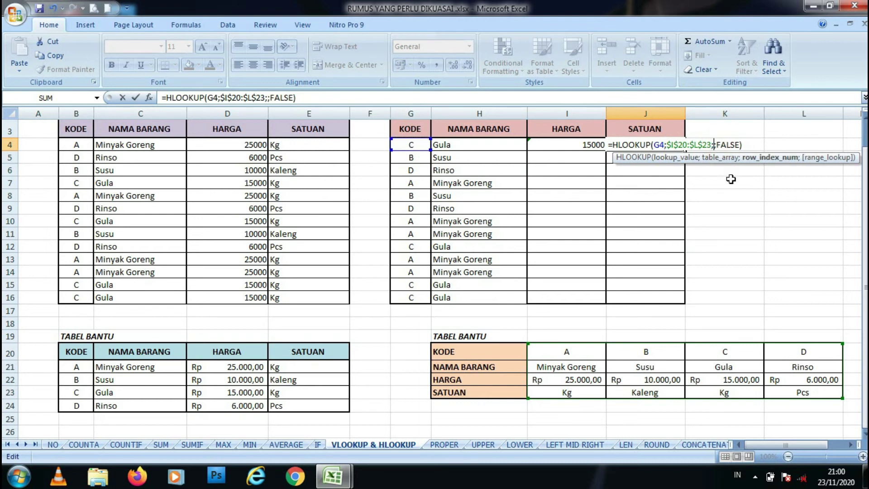
type("4")
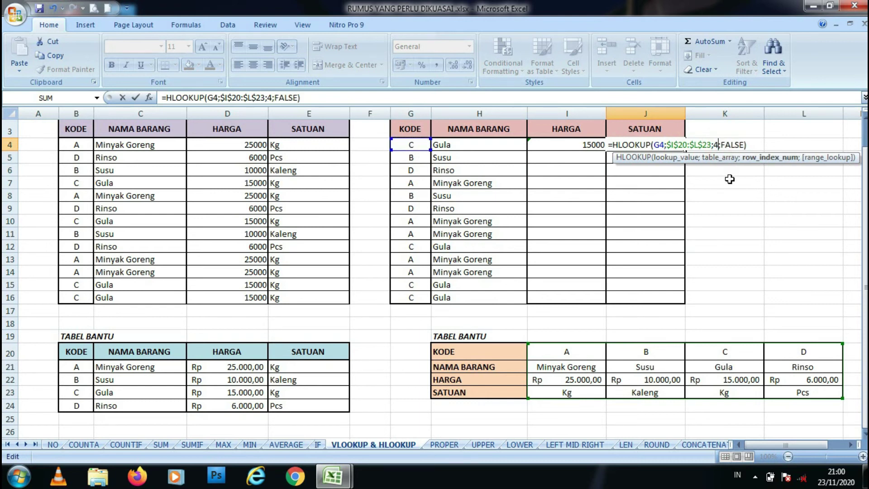
key("Return")
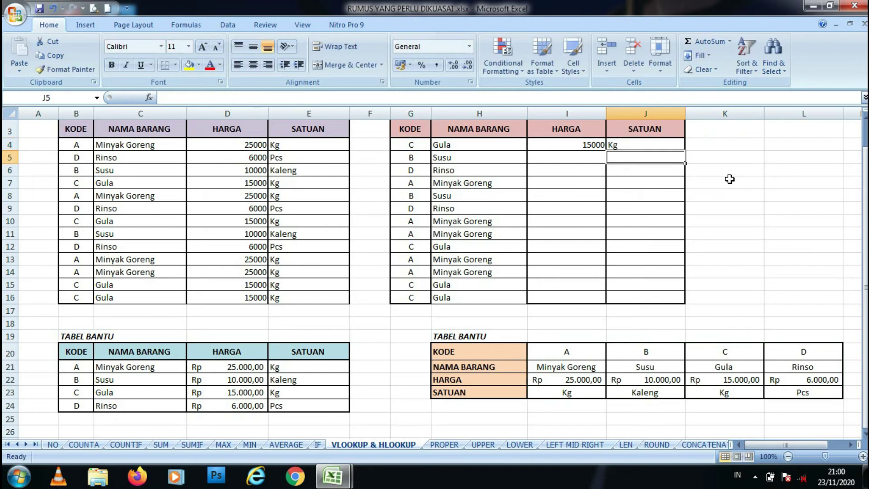
Fill the HARGA and SATUAN formulas from I4:J4 down to row 16
left_click(643, 195)
left_click_drag(589, 141, 632, 141)
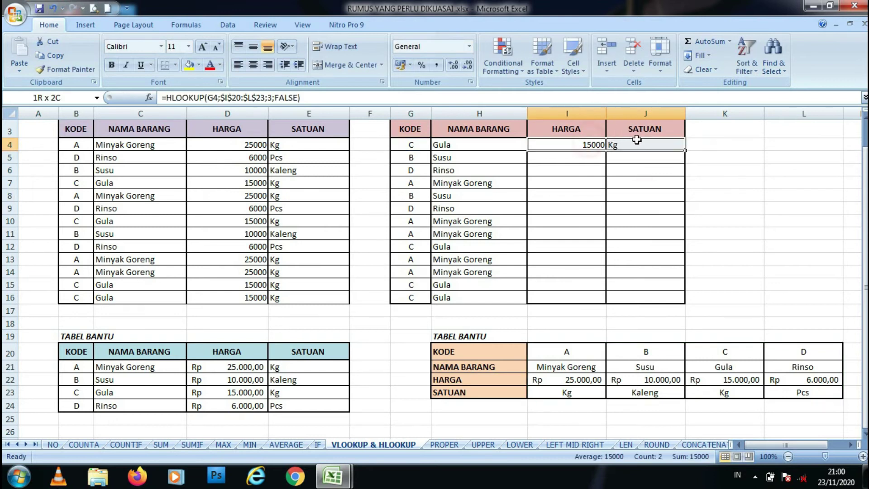
left_click_drag(685, 151, 686, 303)
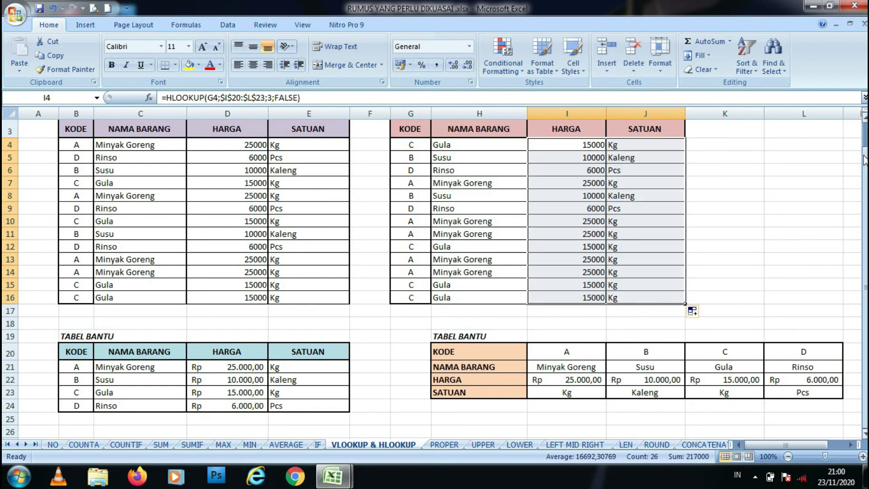
Center the HARGA and SATUAN values in both the HLOOKUP table (I4:J16) and the VLOOKUP table (D4:E16)
left_click(253, 65)
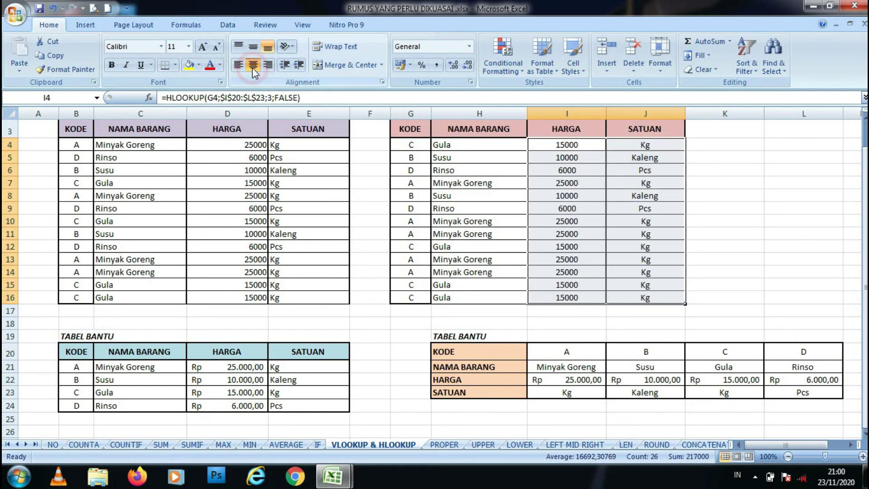
left_click_drag(249, 146, 316, 302)
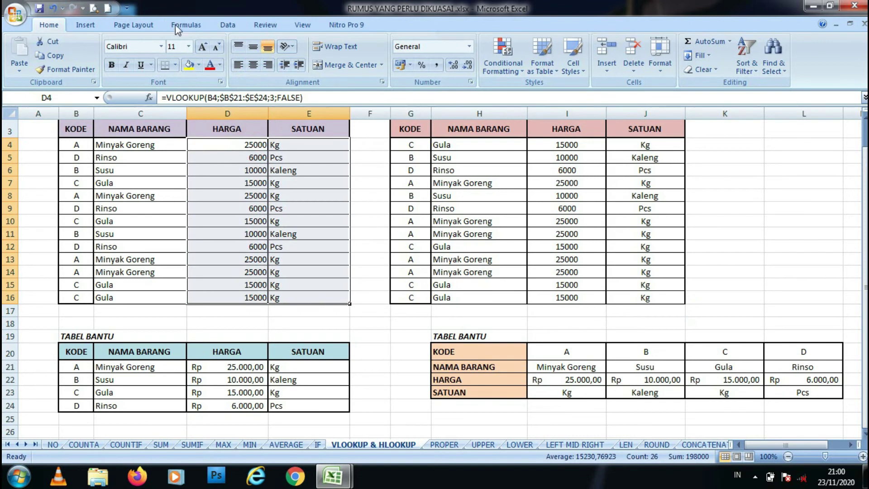
left_click(253, 65)
left_click_drag(865, 138, 865, 131)
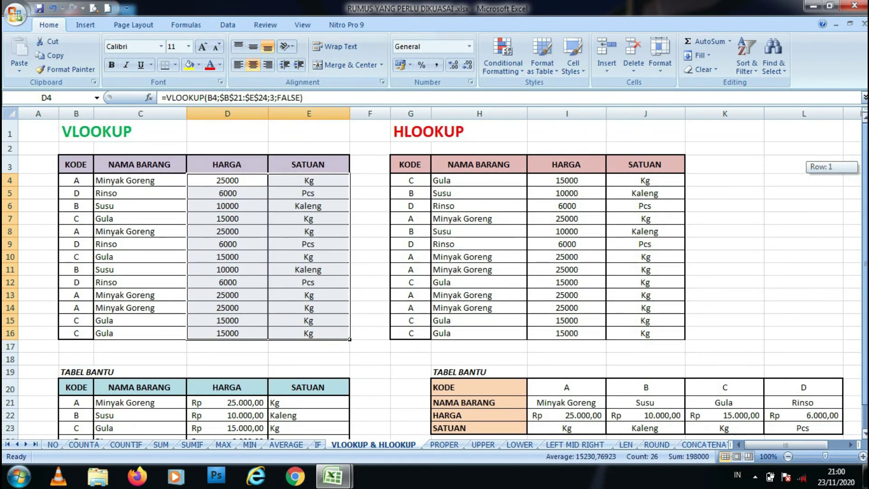
left_click_drag(865, 132, 865, 131)
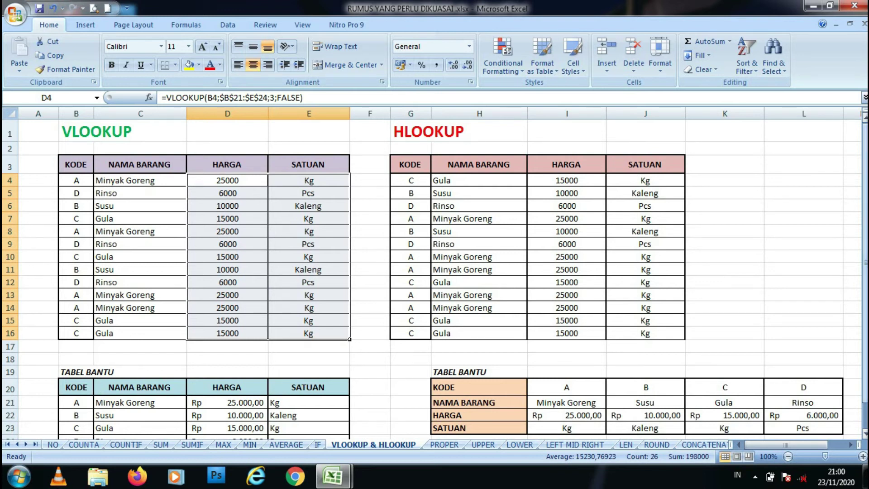
On the PROPER sheet, enter the formula =PROPER(B2) in cell E2
left_click(445, 445)
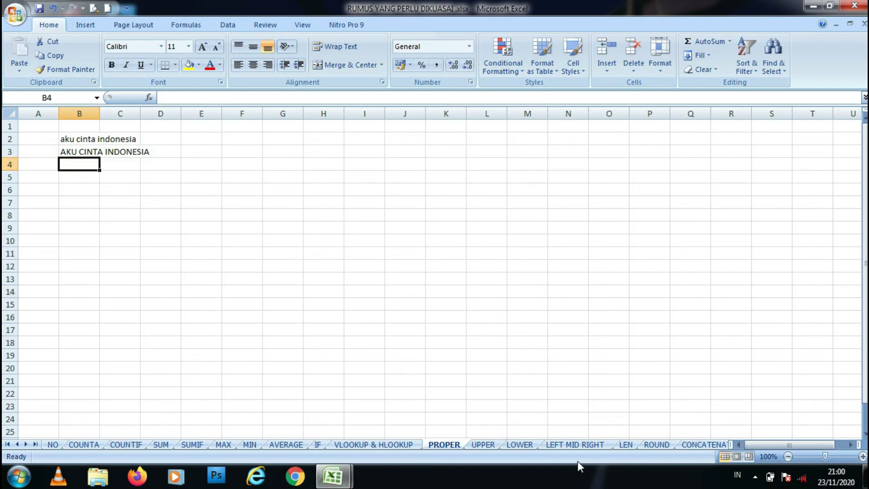
left_click(202, 139)
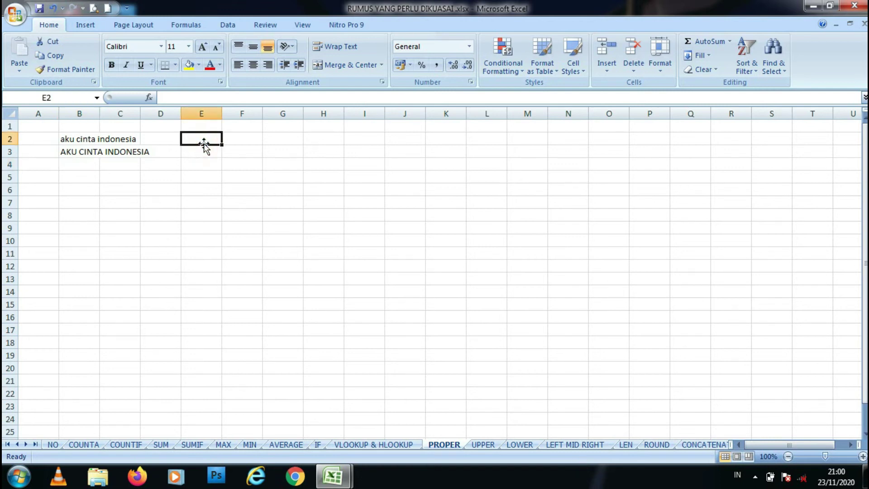
type("=")
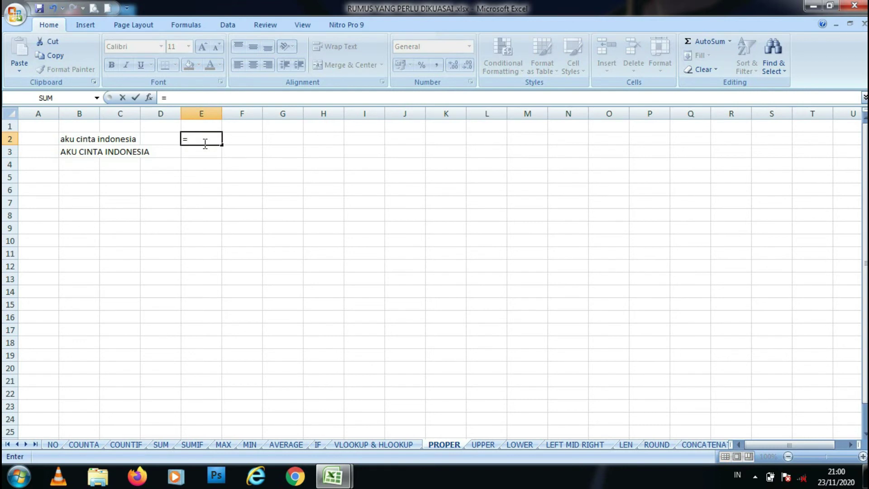
type("pr")
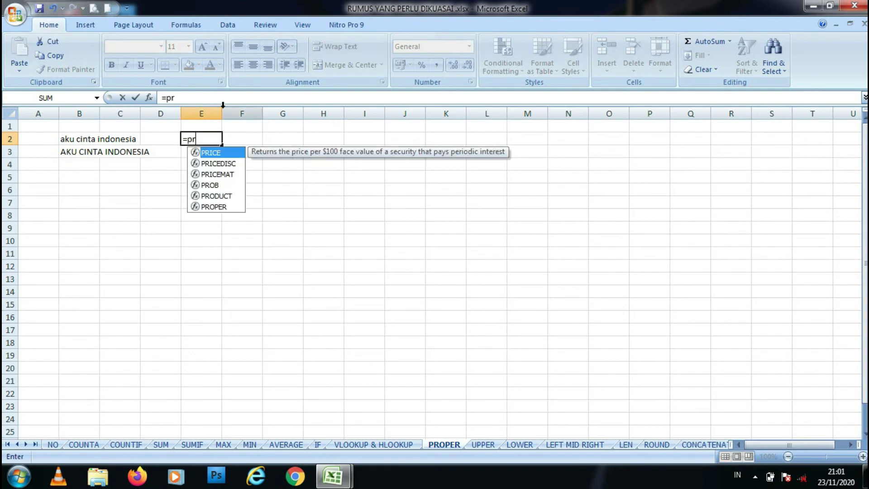
double_click(228, 207)
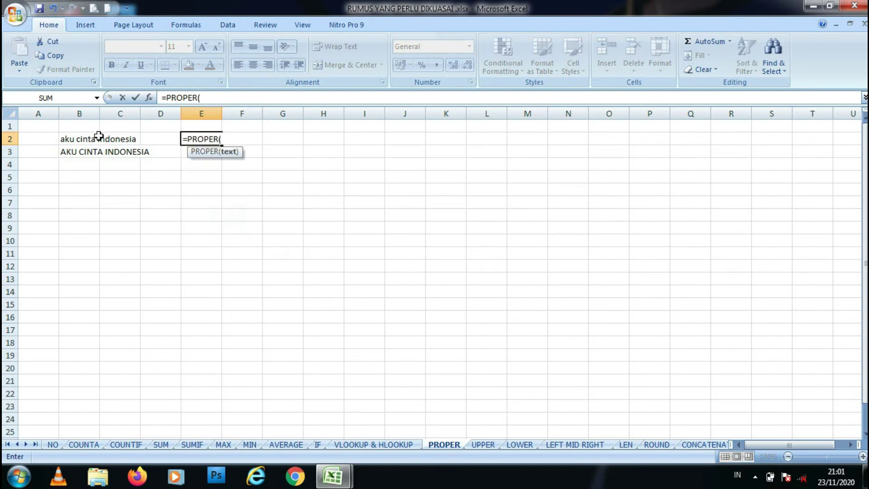
left_click(78, 140)
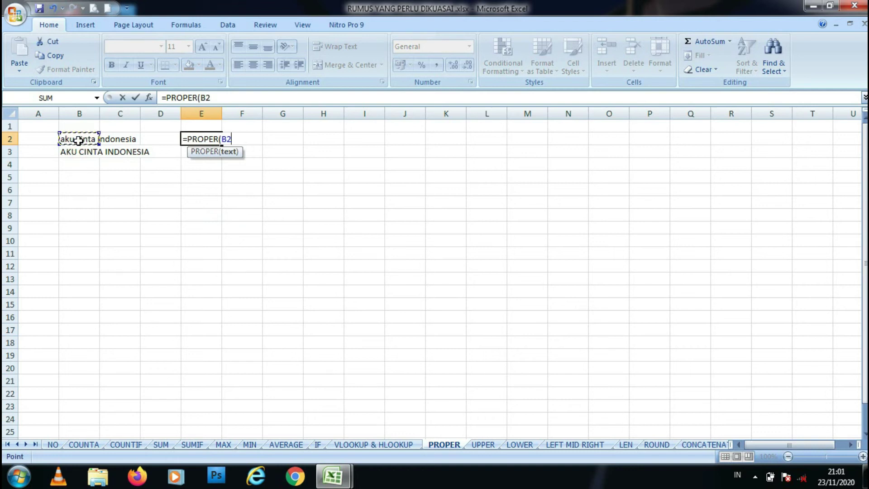
key("Return")
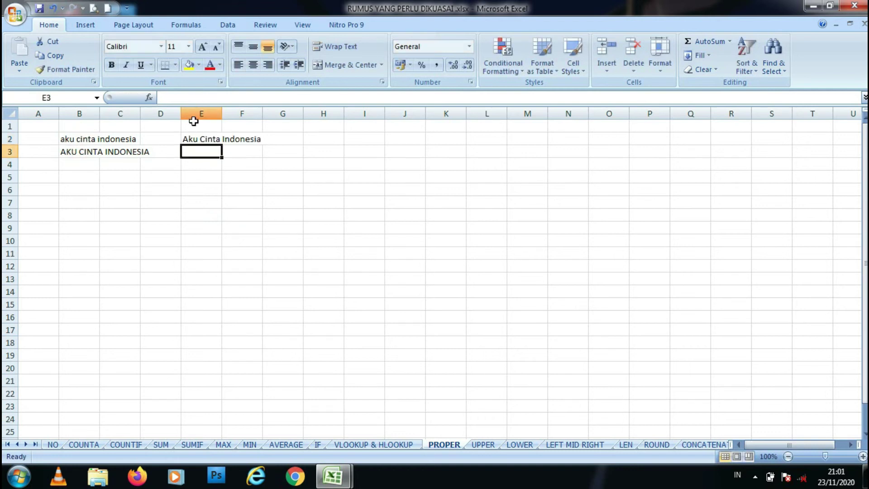
Fill the PROPER formula from E2 down to E3 and check the formulas in both cells
left_click(193, 140)
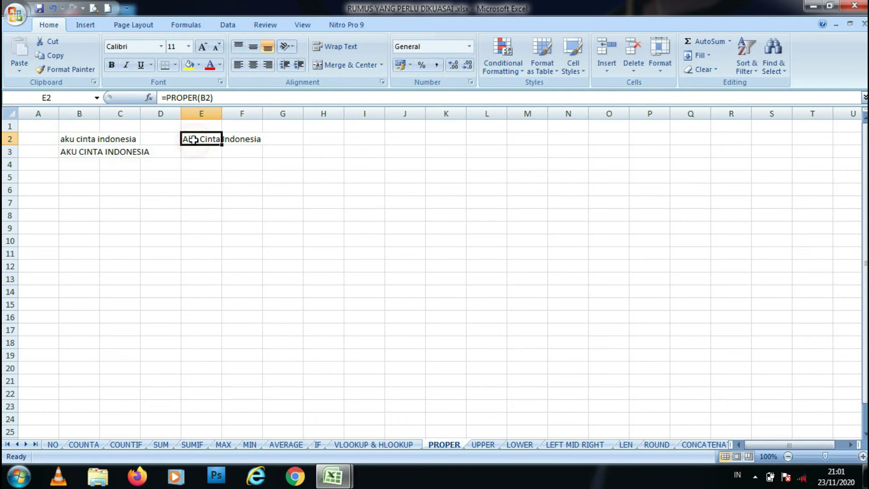
left_click(206, 162)
left_click(206, 140)
left_click_drag(222, 146, 223, 155)
left_click(205, 186)
left_click(204, 153)
left_click(204, 142)
left_click(203, 160)
left_click(205, 148)
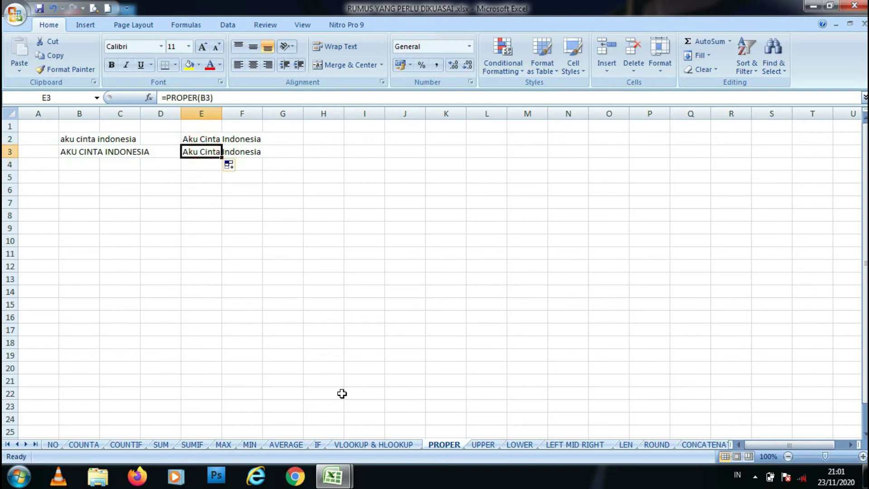
On the UPPER sheet, enter the formula =UPPER(B2) in cell E2, dismissing the Windows color scheme prompt
left_click(481, 446)
left_click(256, 200)
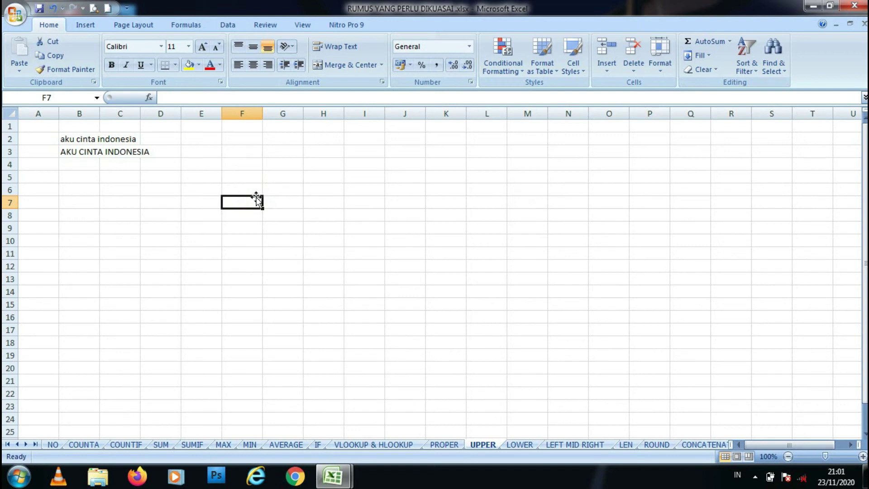
left_click(202, 137)
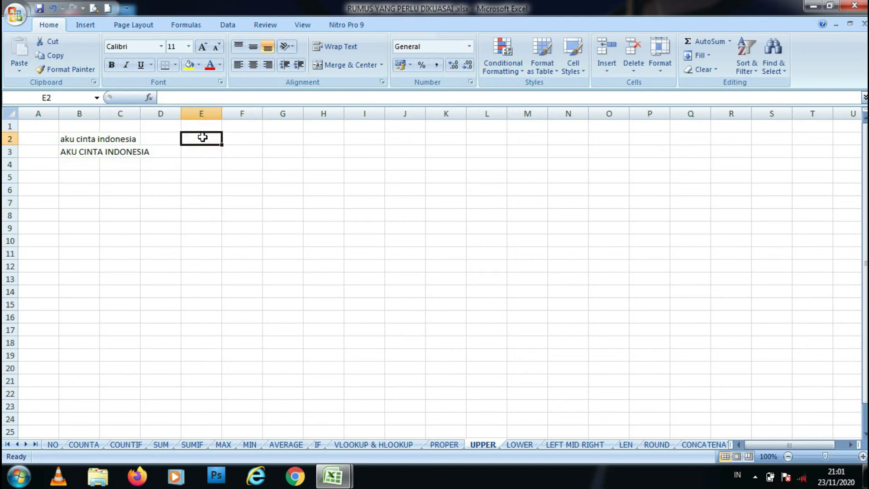
type("=")
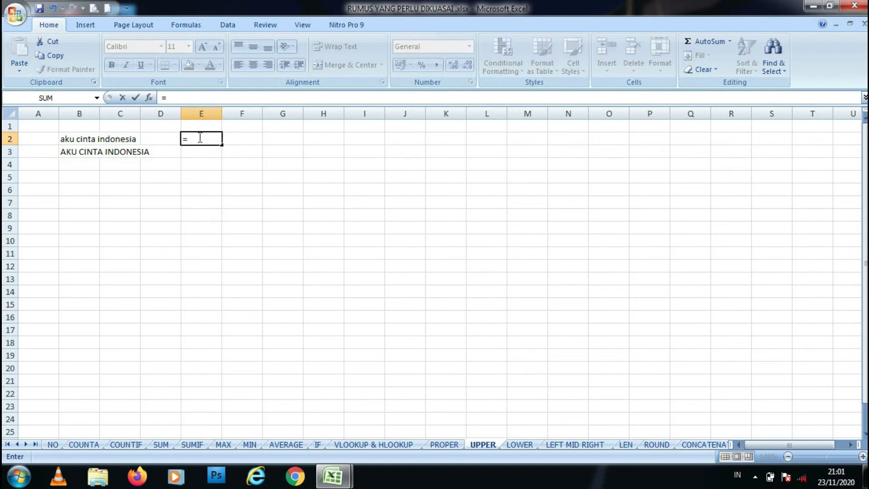
type("upp")
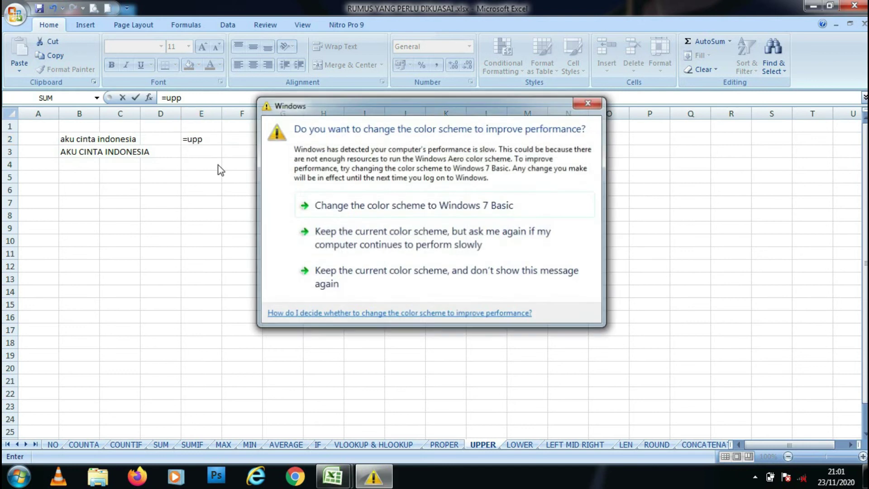
left_click(598, 106)
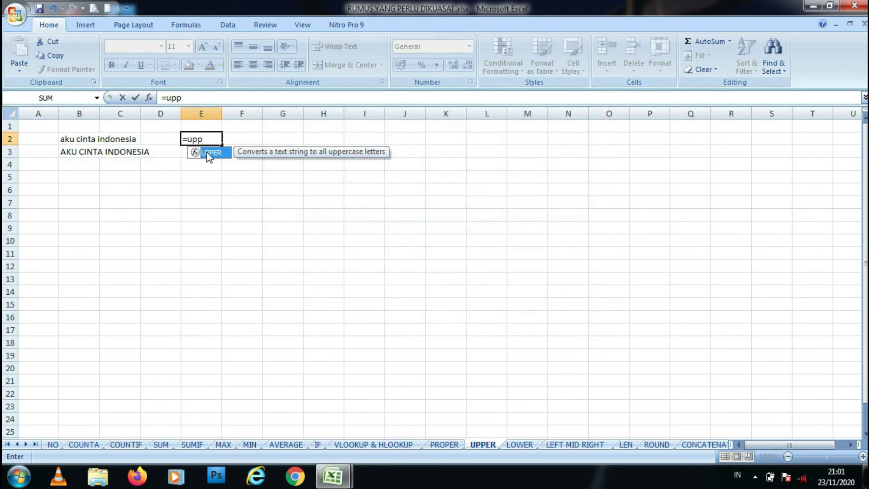
double_click(210, 153)
left_click(77, 141)
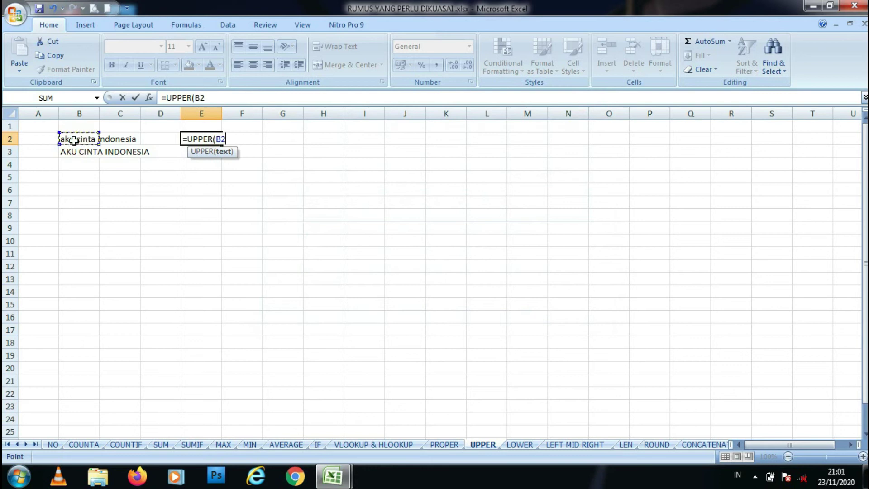
key("Return")
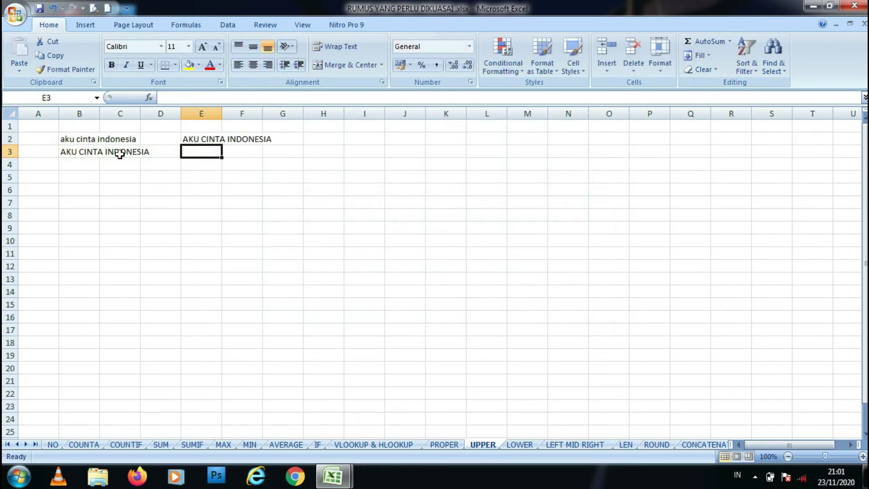
Fill the UPPER formula from E2 down to E3
left_click(214, 139)
left_click_drag(222, 145, 222, 162)
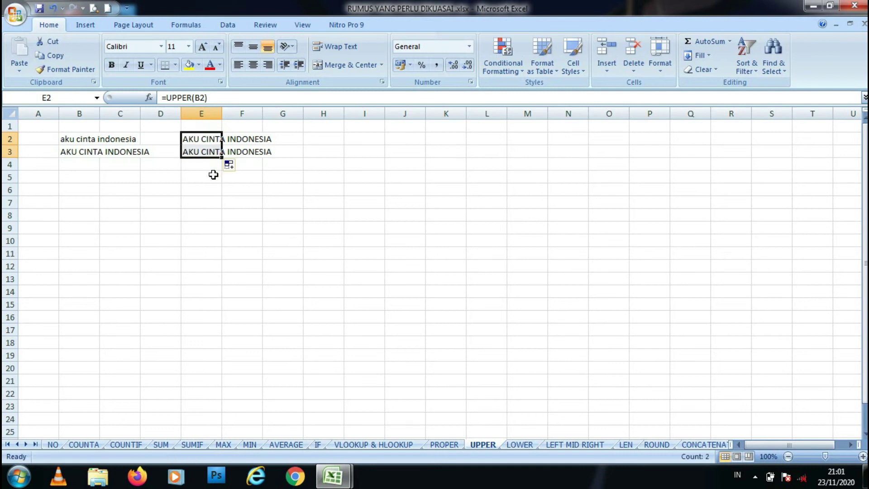
left_click(213, 178)
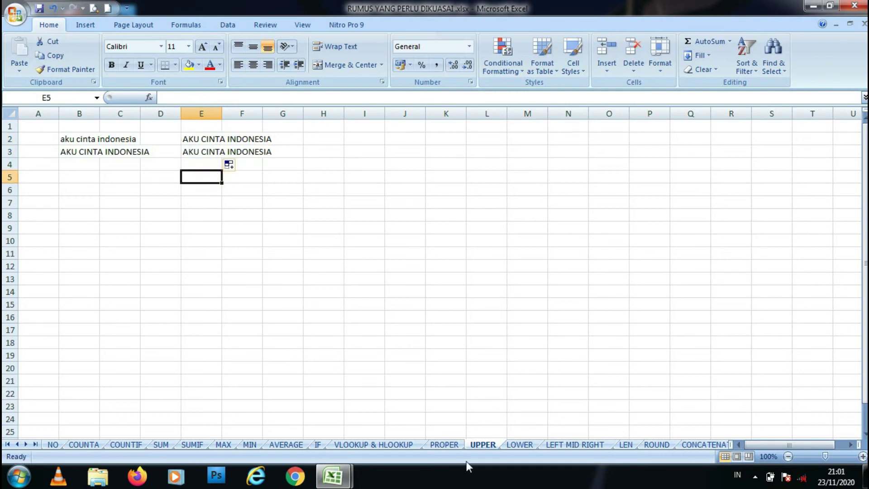
On the LOWER sheet, enter the formula =LOWER(B2) in cell E2
left_click(520, 445)
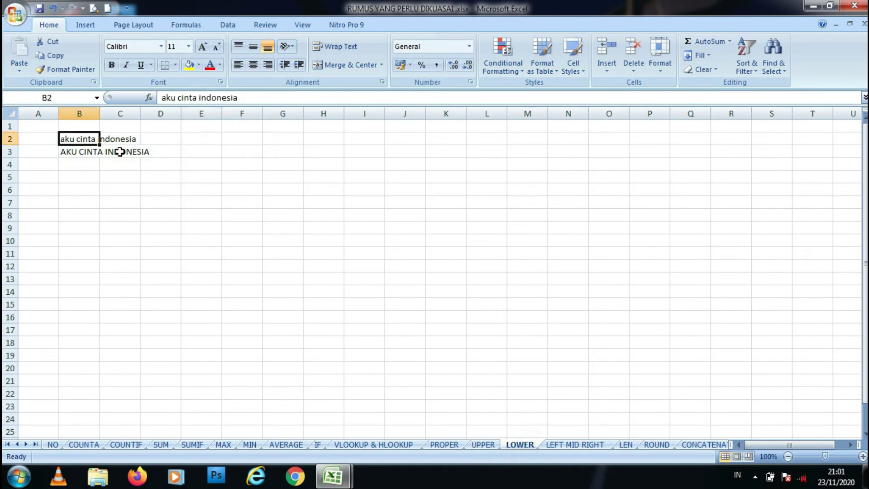
left_click(194, 140)
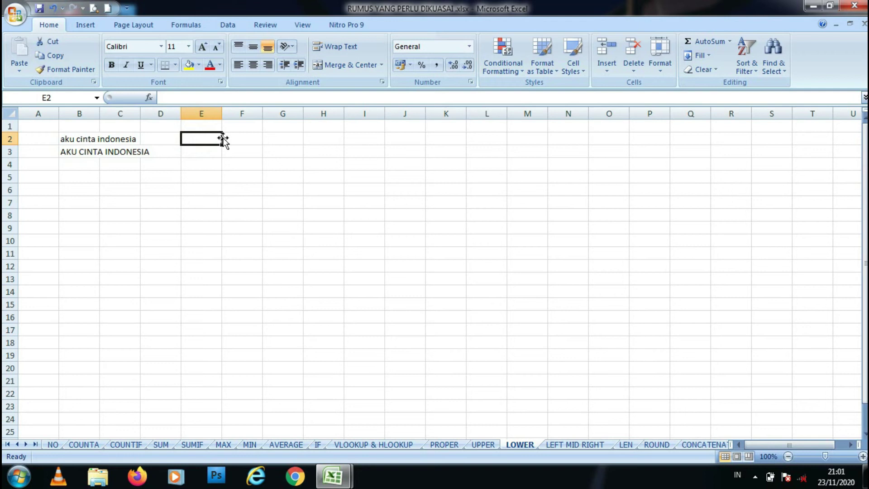
type("=lo")
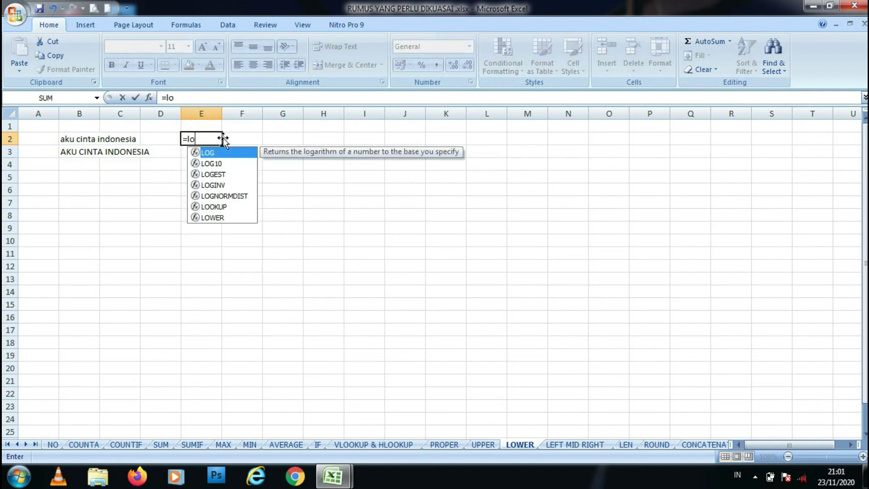
double_click(215, 217)
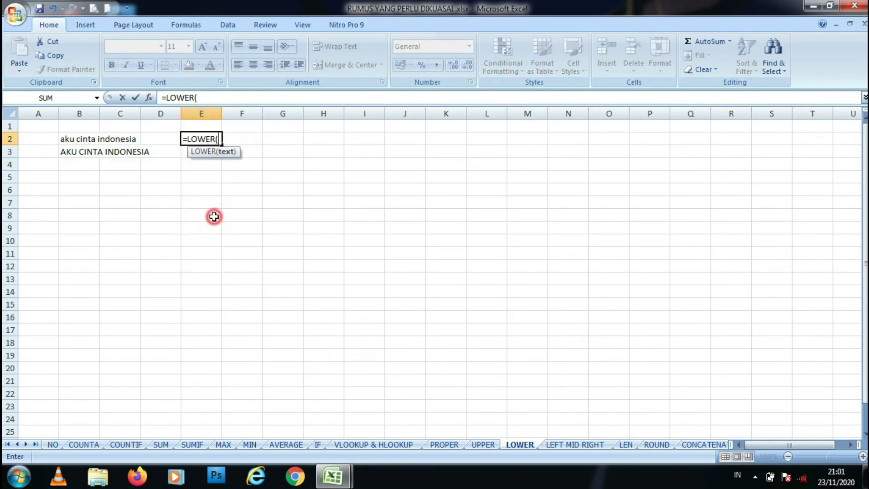
left_click(75, 137)
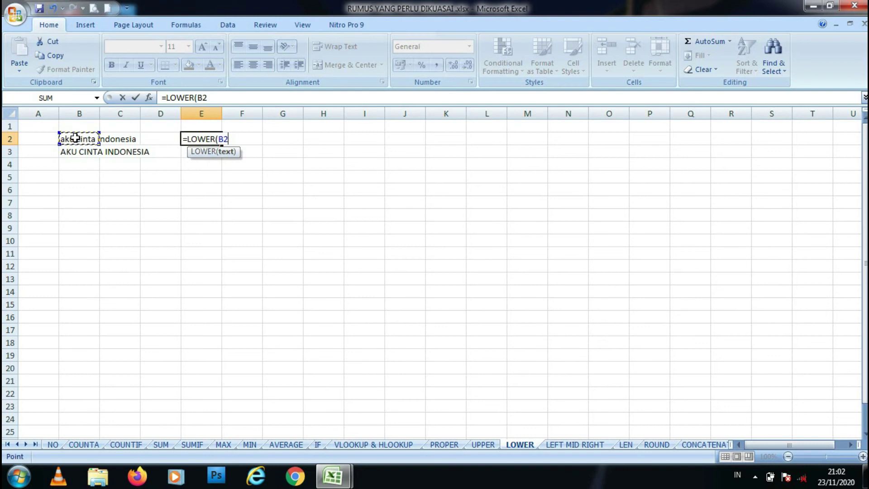
key("Return")
Fill the LOWER formula from E2 down to E3
left_click(204, 139)
left_click_drag(223, 146, 224, 159)
left_click(215, 176)
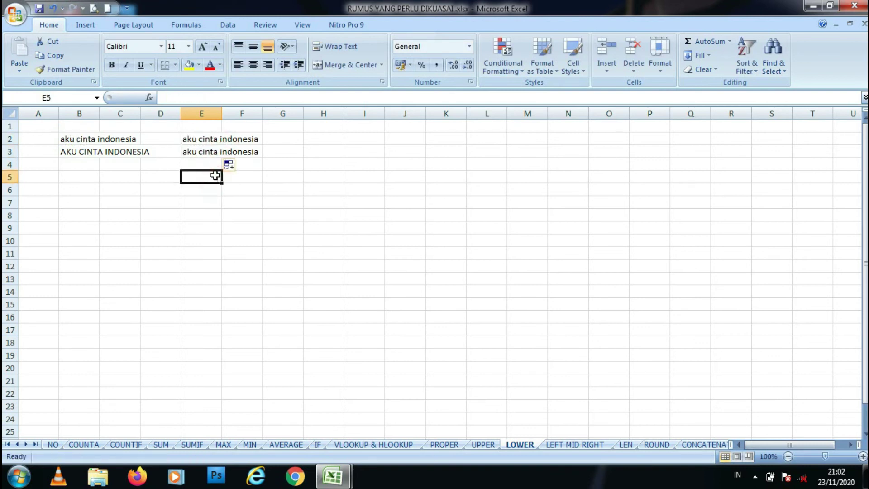
On the LEFT MID RIGHT sheet, enter =LEFT(A3;3) in D3 to extract the first three characters of YOGYAKARTA
left_click(575, 448)
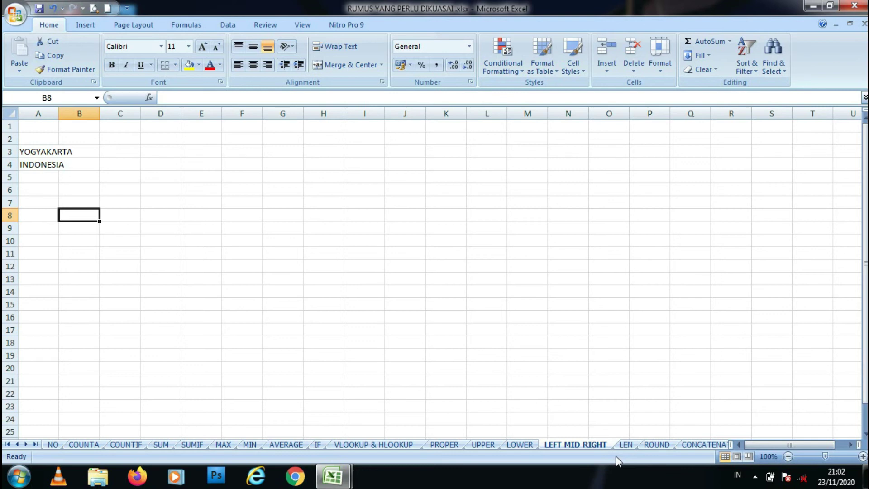
left_click(165, 149)
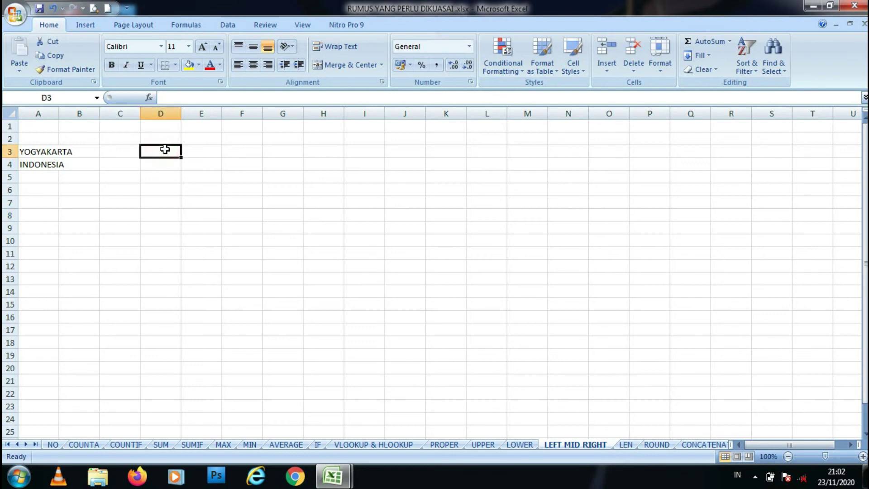
type("=")
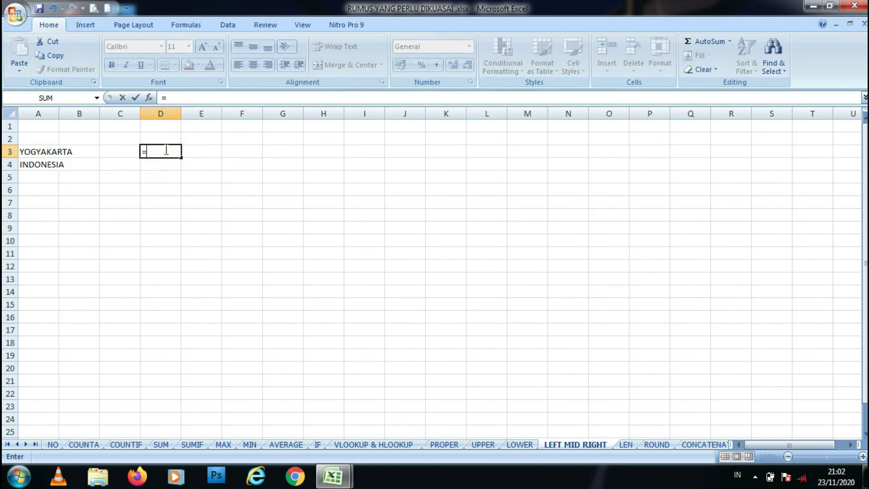
type("left")
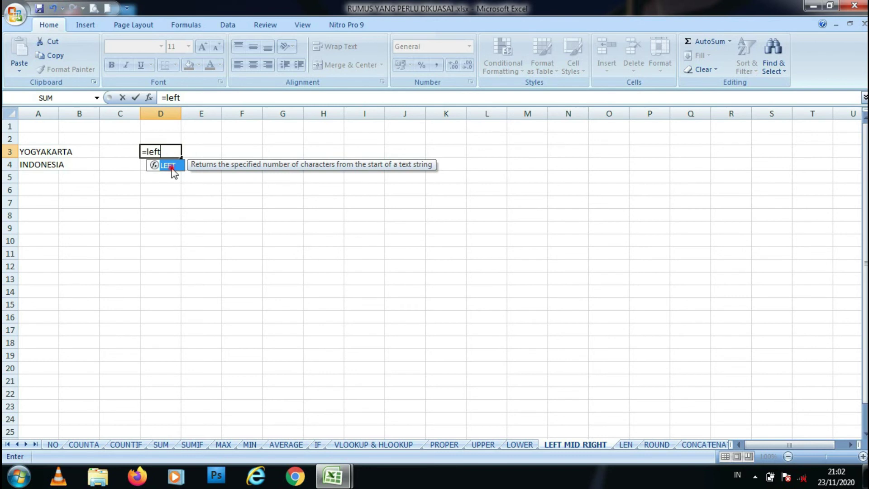
double_click(172, 166)
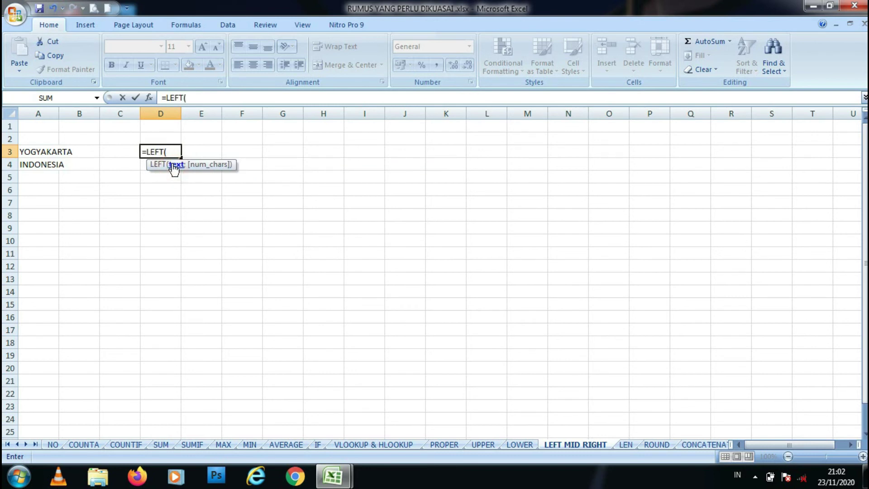
left_click(32, 150)
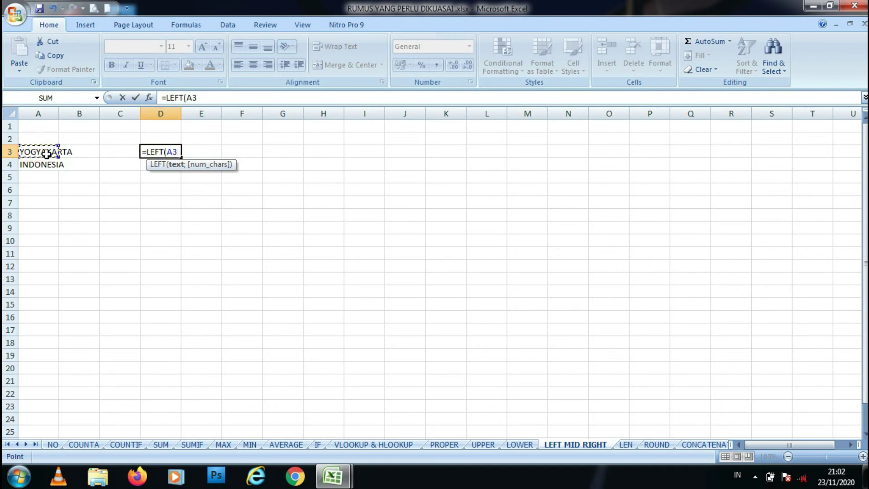
type(";")
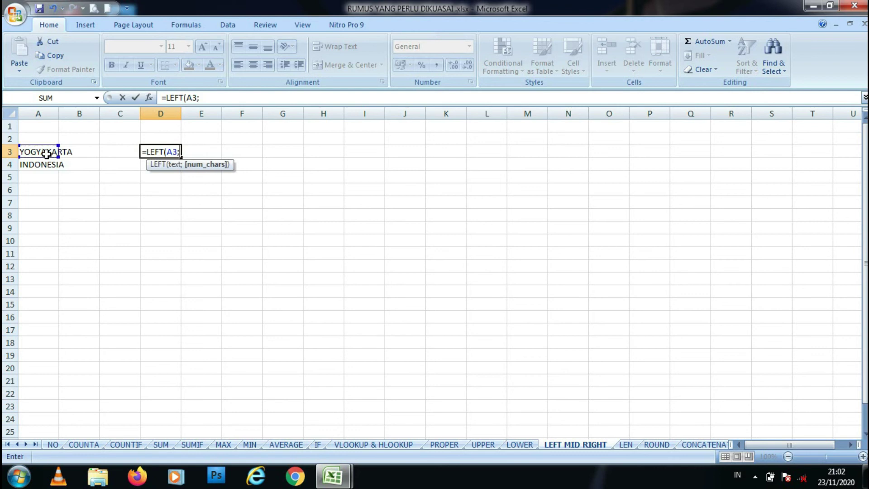
type("3")
key("Return")
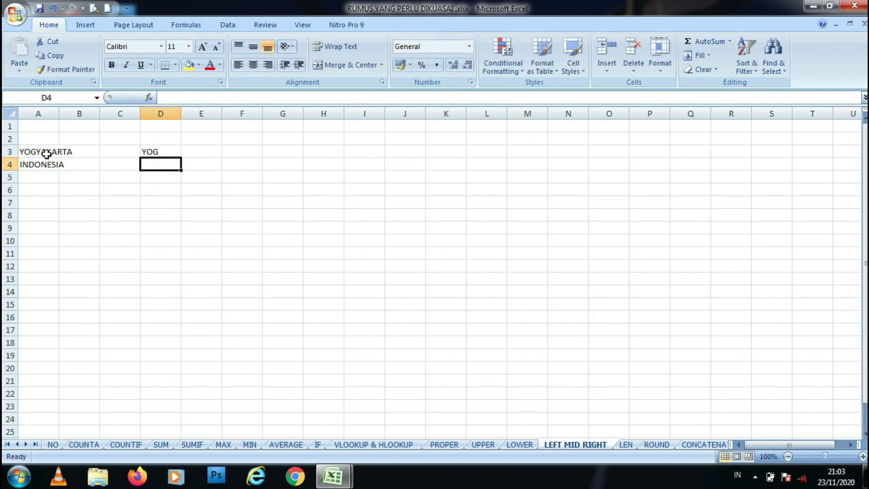
Fill the LEFT formula from D3 down to D4 for INDONESIA and check the copied formula
left_click(171, 151)
left_click_drag(182, 159, 183, 171)
left_click(161, 168)
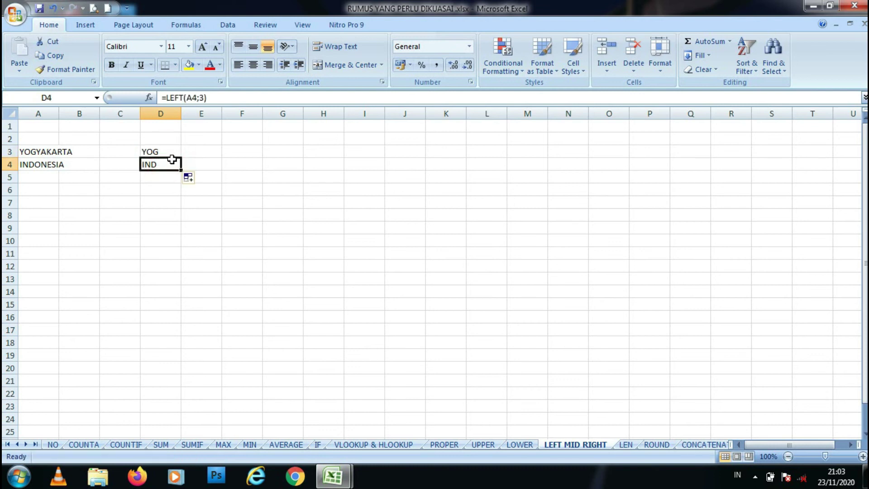
Enter =MID(A3;4;3) in F3 to extract three characters of YOGYAKARTA starting from the fourth
left_click(186, 152)
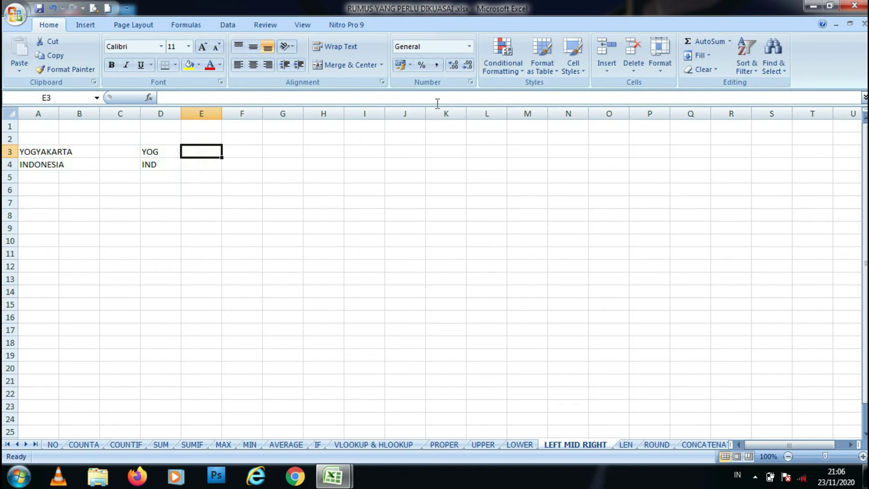
left_click(253, 148)
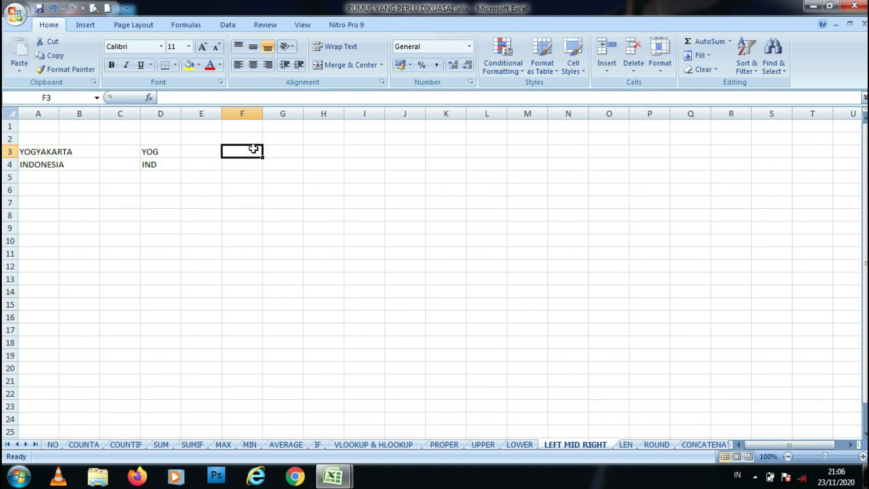
type("=")
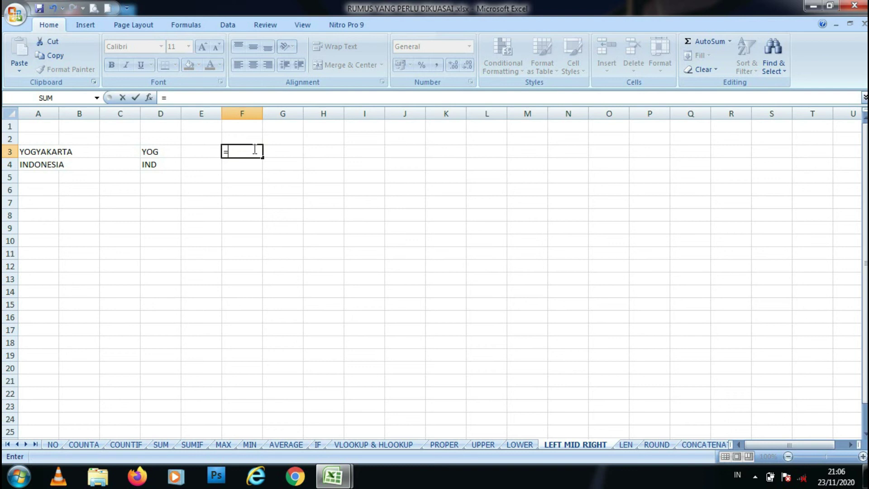
type("mi")
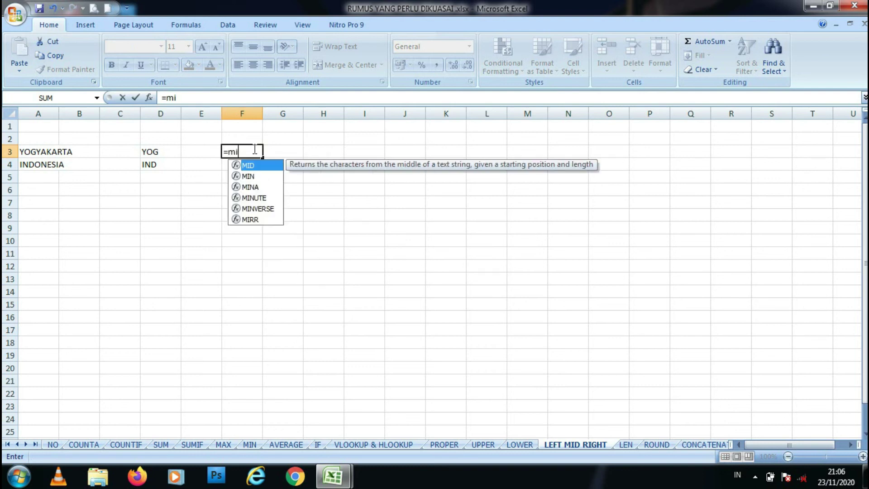
double_click(254, 165)
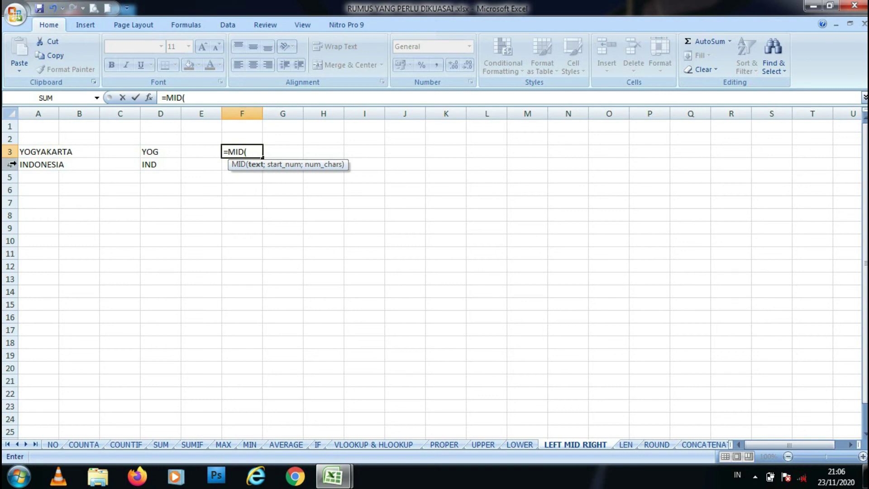
left_click(33, 156)
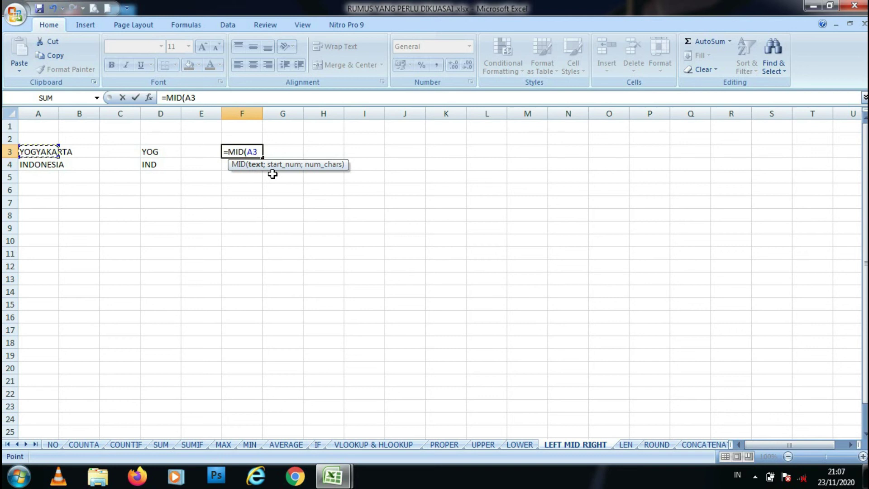
type(";4")
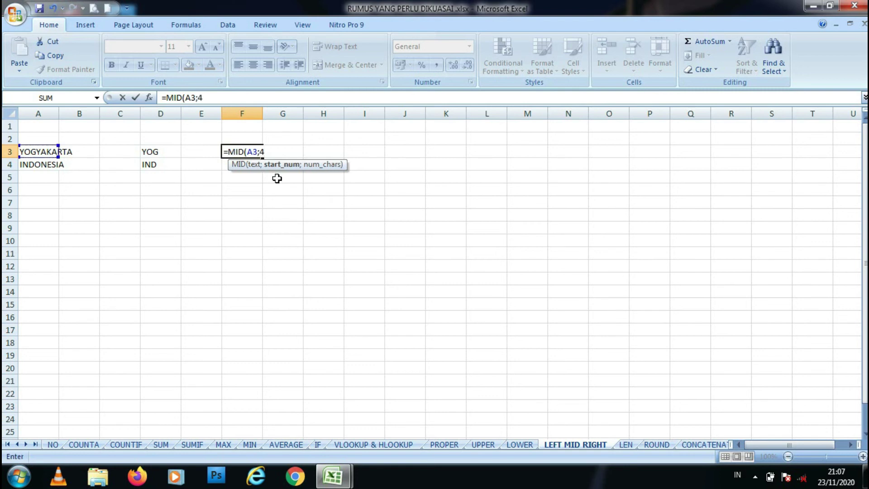
type(";3")
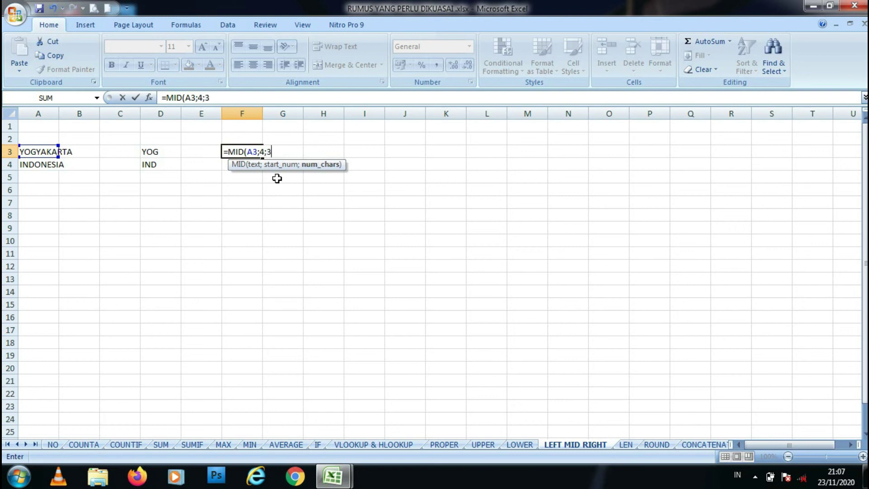
key("Return")
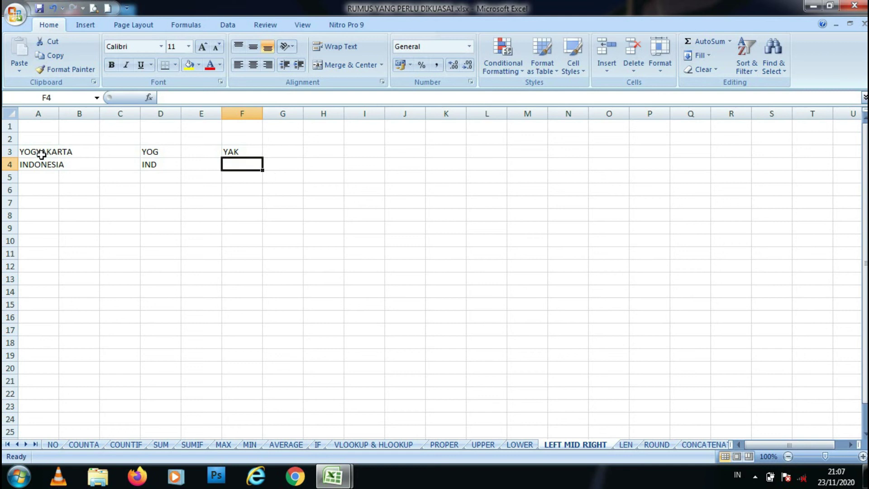
Fill the MID formula from F3 down to F4 for INDONESIA and check the copied formula
left_click(236, 152)
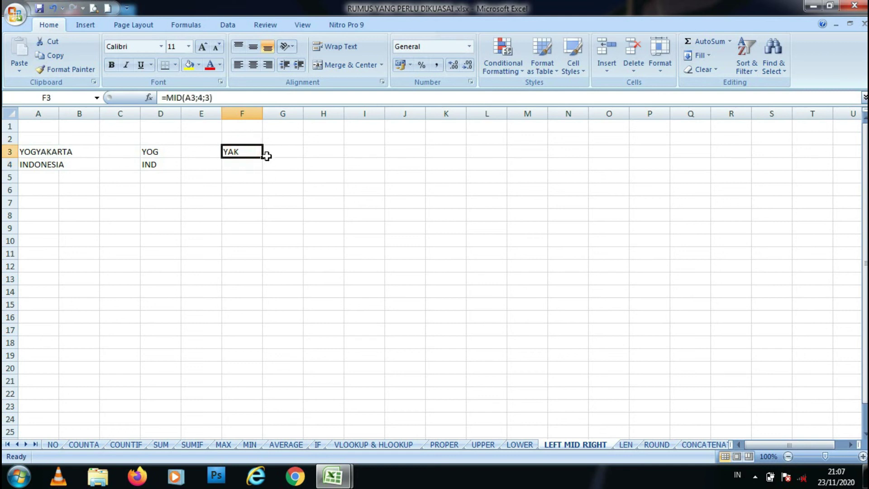
left_click_drag(264, 157, 263, 170)
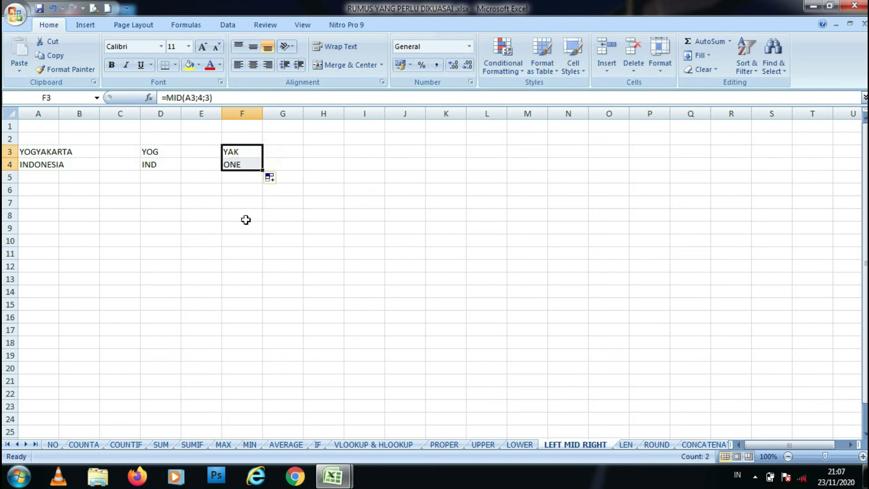
left_click(241, 164)
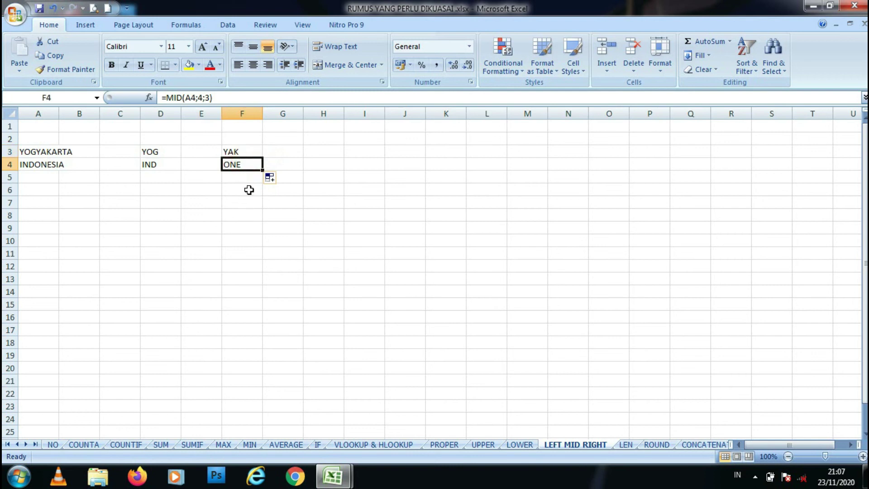
Enter =RIGHT(A3;4) in G3 to extract the last four characters of the text in A3
left_click(290, 153)
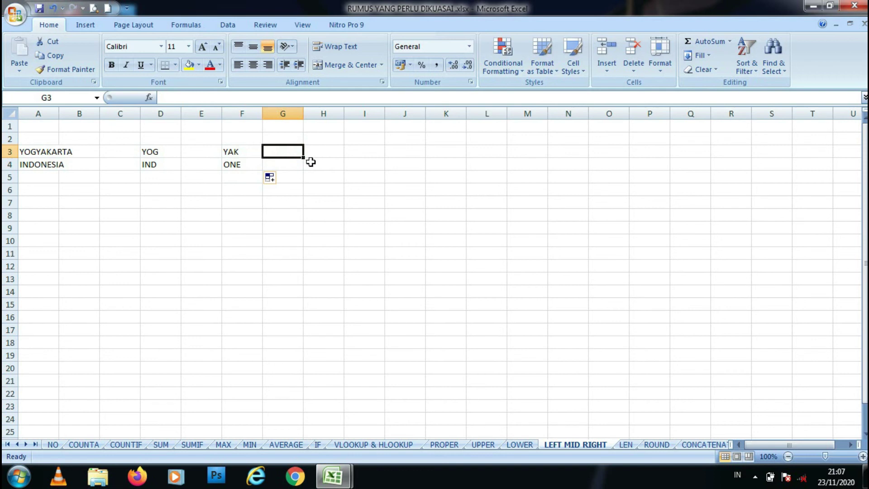
type("=r")
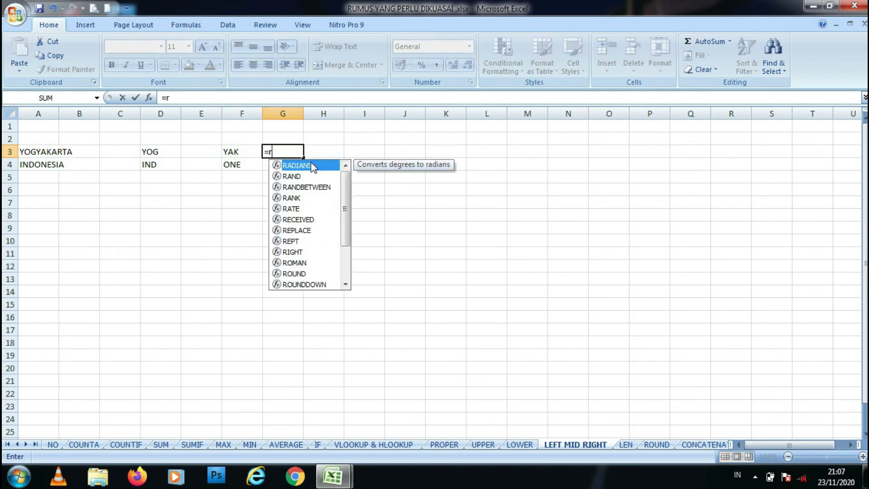
type("igh")
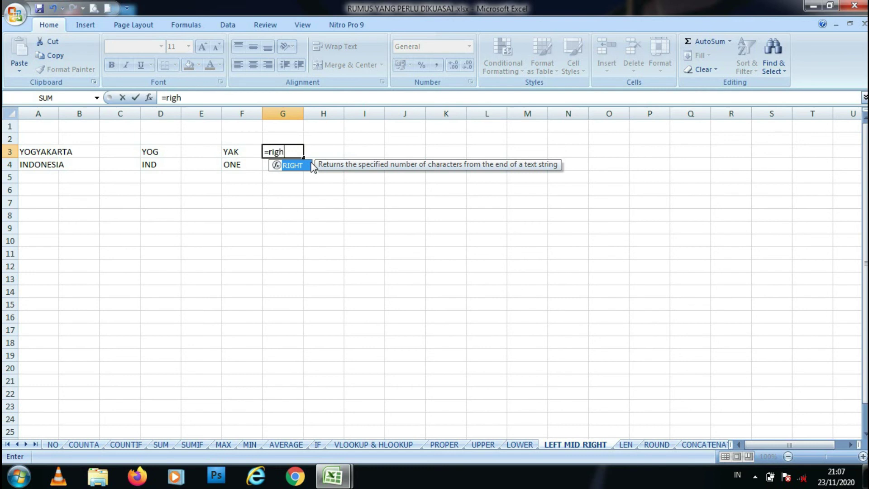
double_click(293, 165)
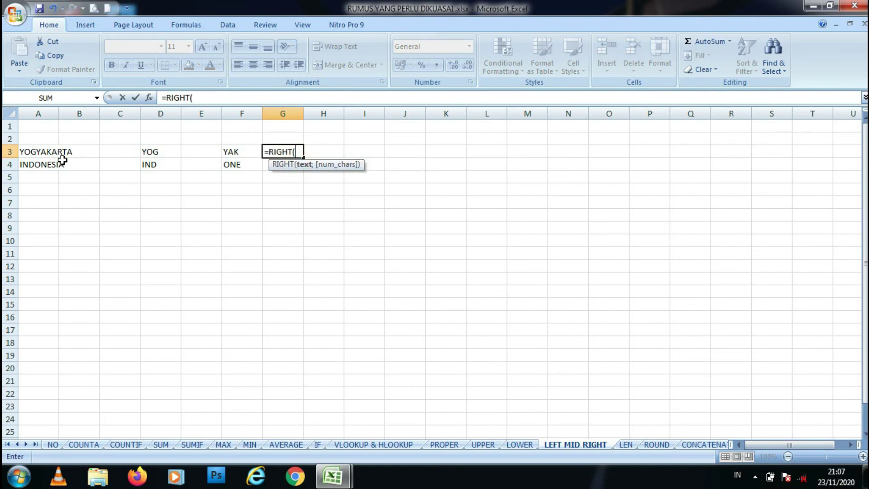
left_click(34, 150)
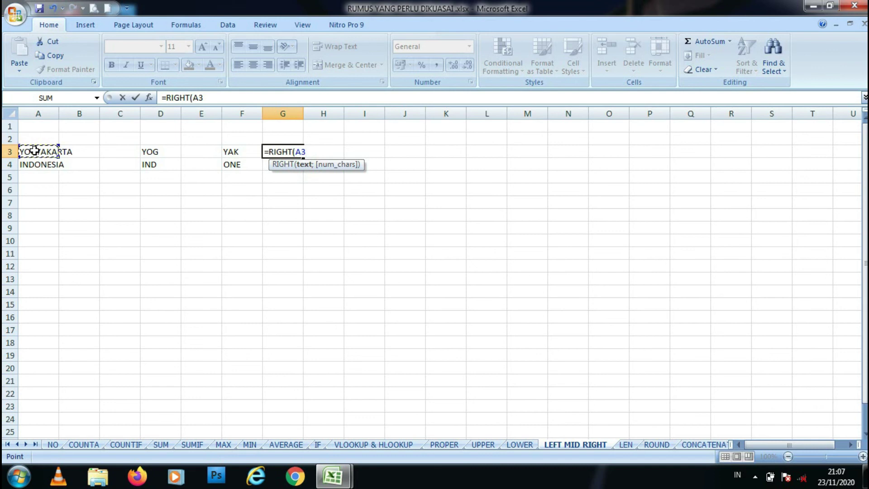
type(";")
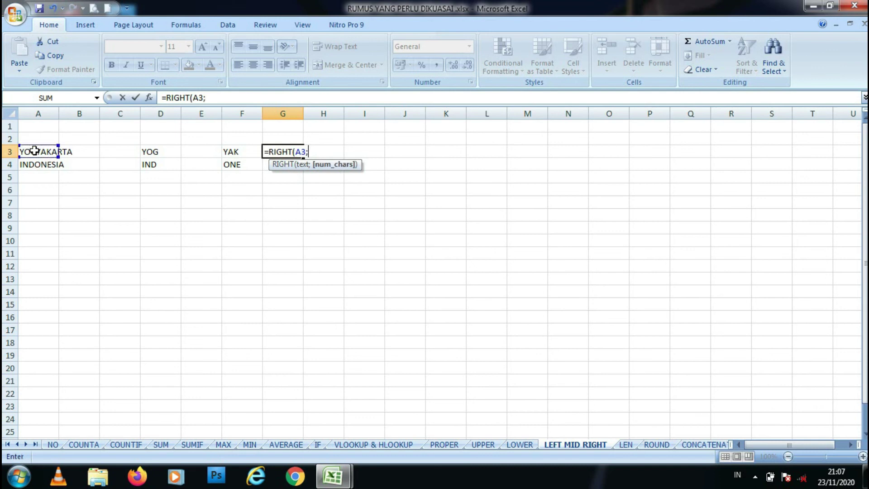
type("2)")
key("Return")
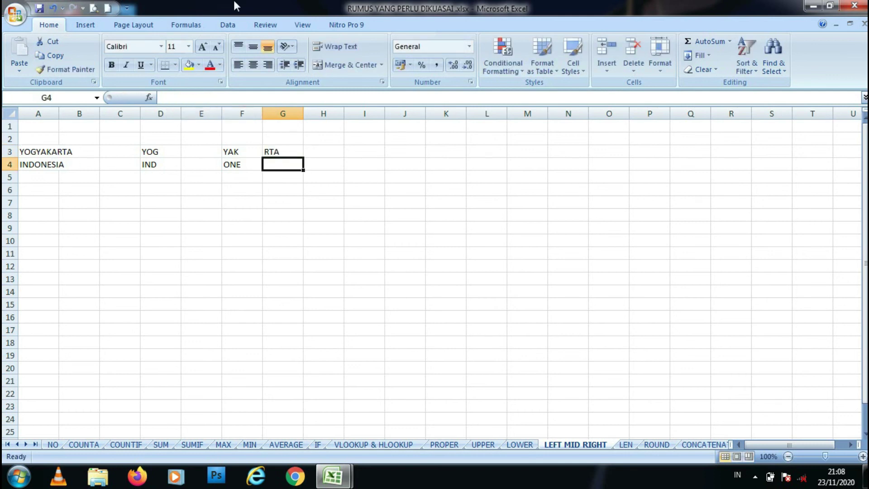
Fill the RIGHT formula from G3 down to G4 and check the formulas in both cells
left_click(283, 153)
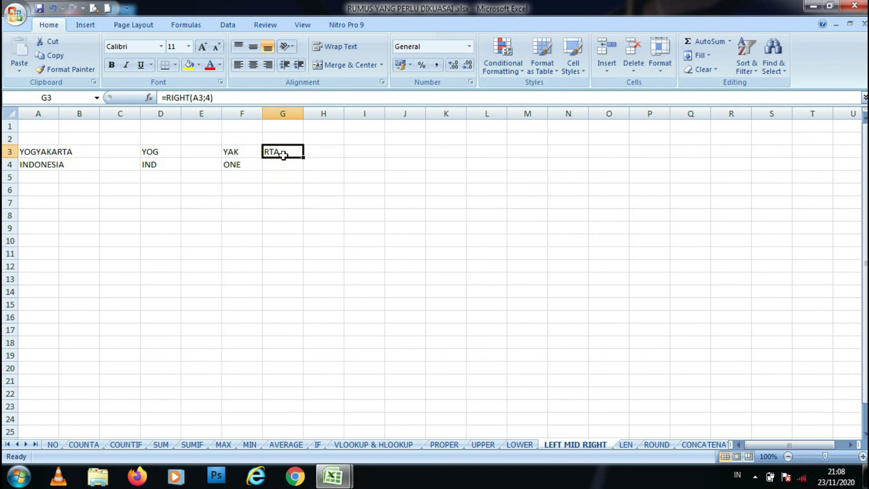
left_click_drag(304, 157, 308, 173)
left_click(285, 164)
left_click(297, 189)
left_click(292, 153)
left_click(280, 190)
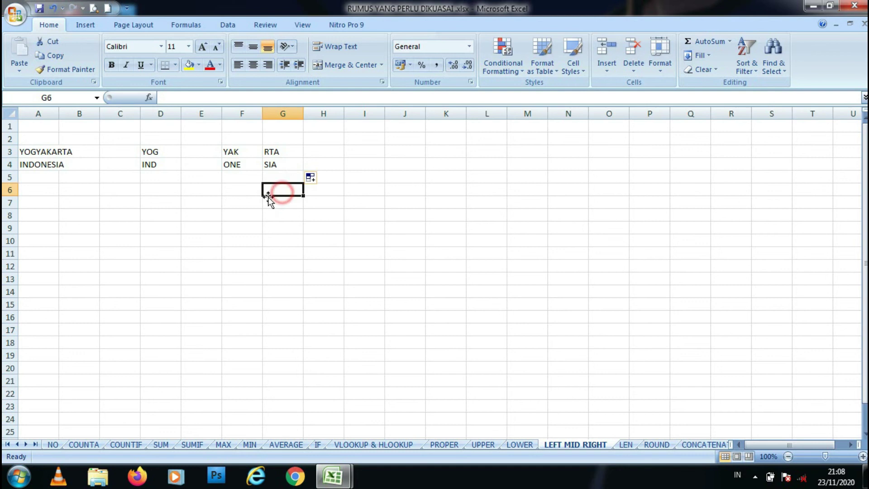
On the LEN sheet, enter =LEN(B3) in C3 to count the characters of aku
left_click(626, 445)
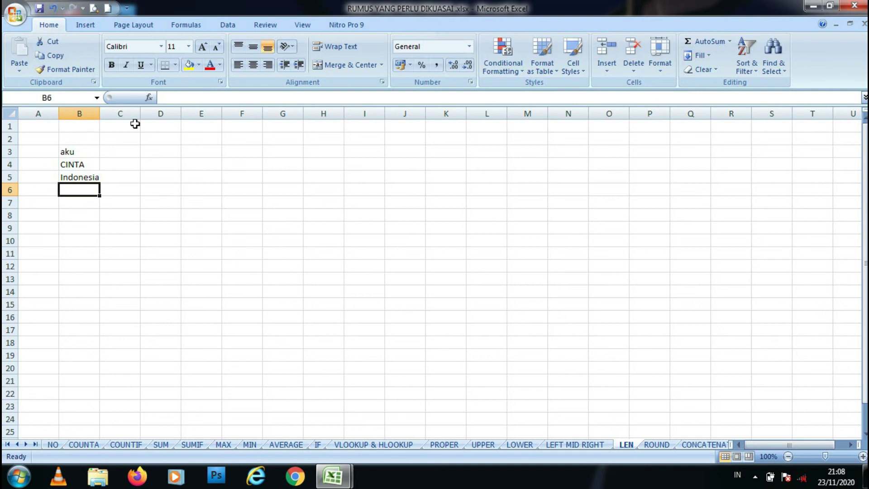
left_click(134, 153)
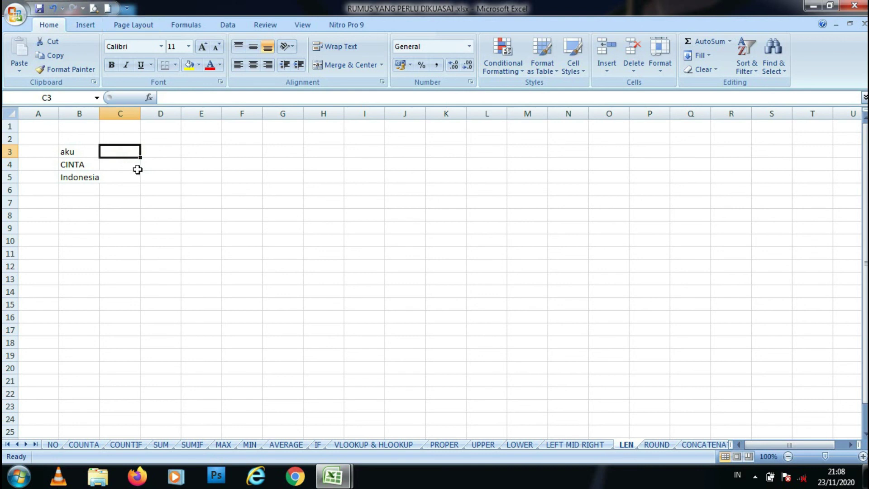
type("=le")
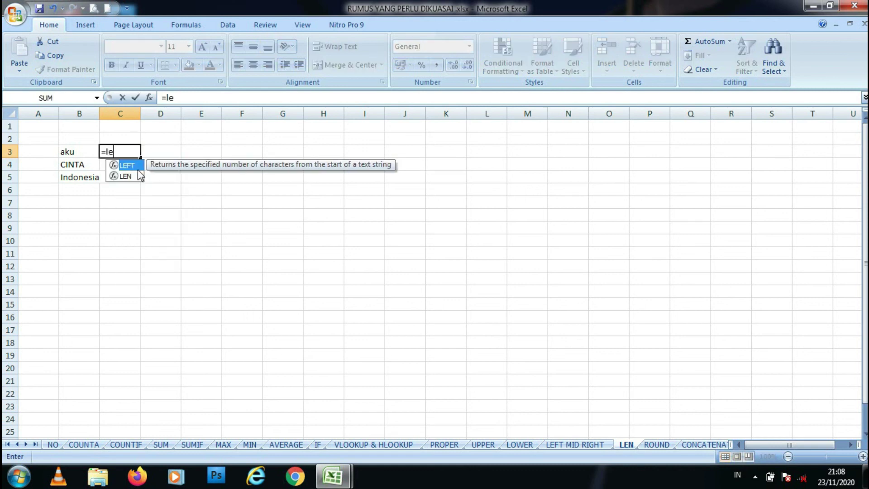
left_click(125, 177)
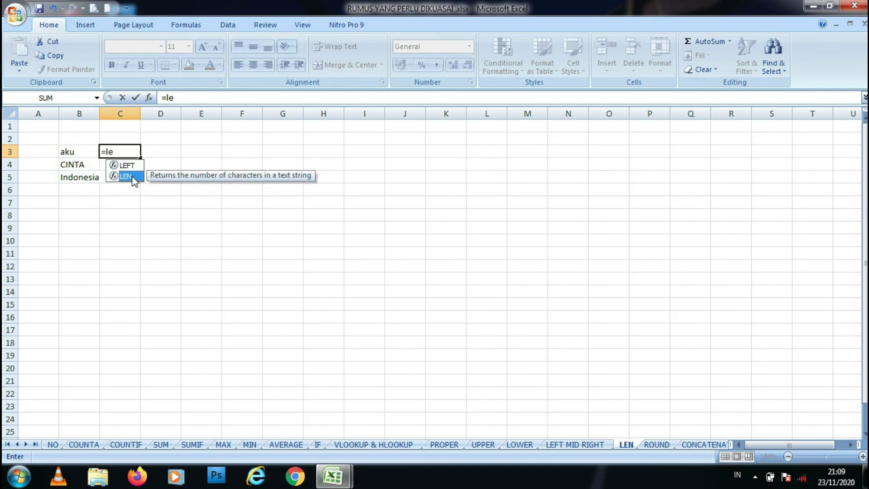
double_click(131, 176)
left_click(69, 150)
type(")")
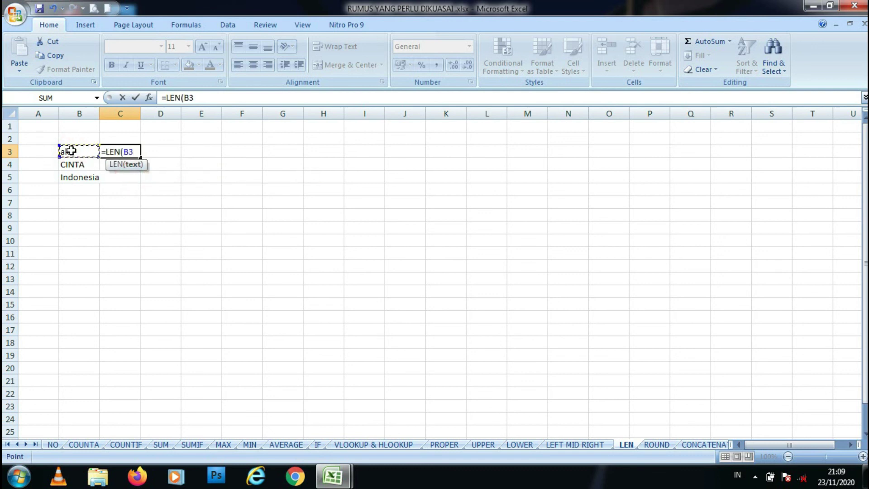
key("Return")
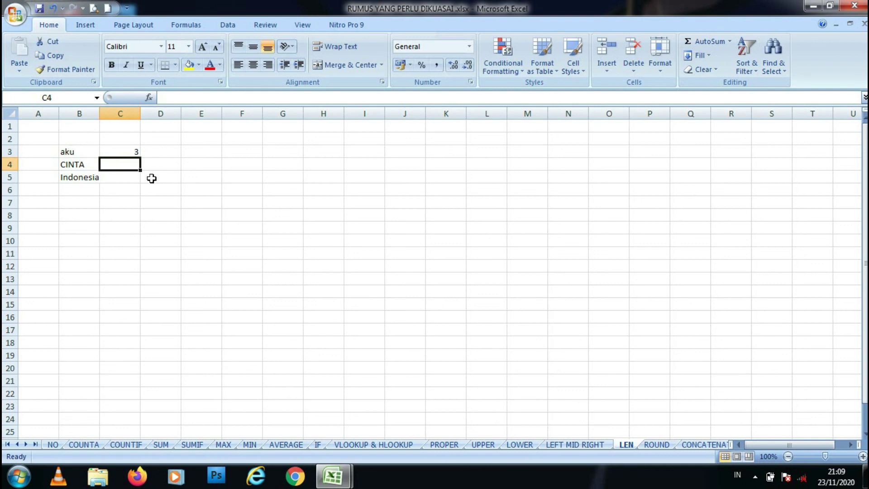
Enter =LEN(B4) in C4 to count the characters of CINTA
type("=LEN(B4)")
key("BackSpace")
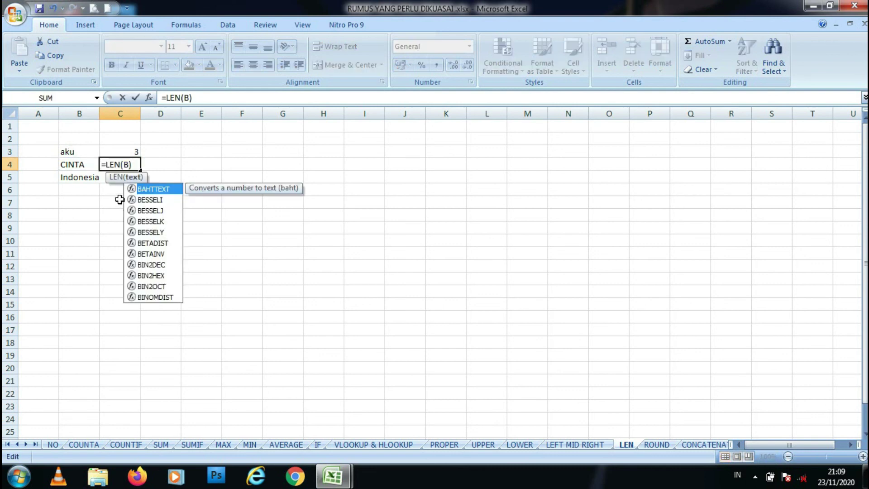
type("4")
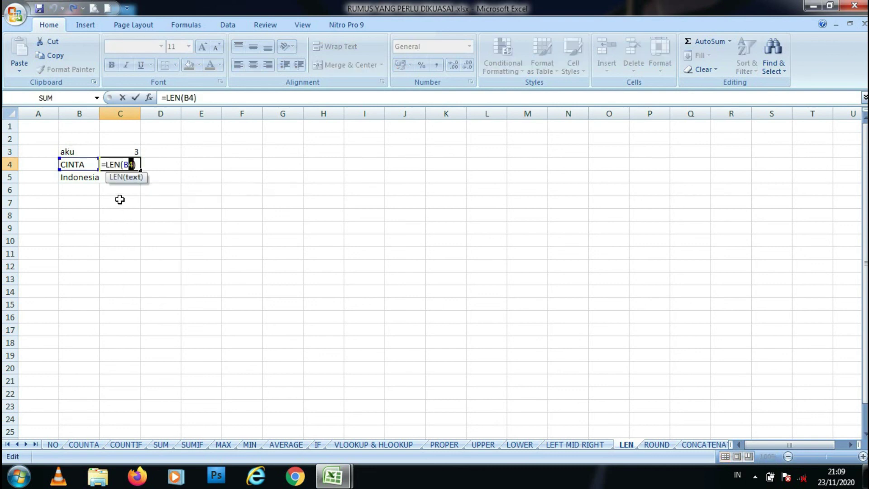
key("Return")
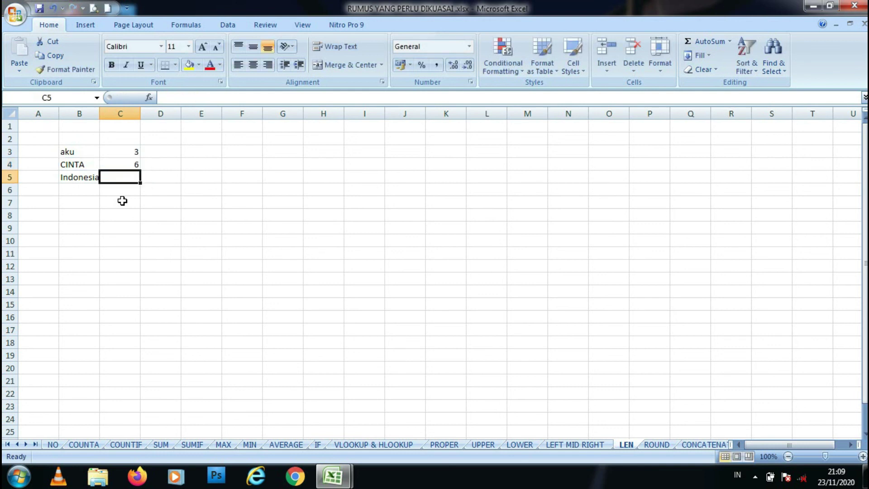
Remove the trailing space after CINTA in B4 and add a trailing space after aku in B3
double_click(93, 165)
key("BackSpace")
key("Return")
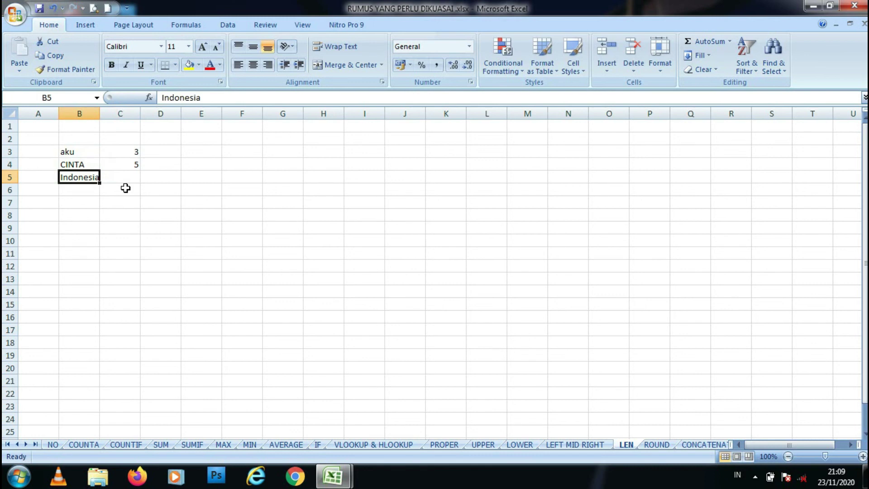
double_click(87, 153)
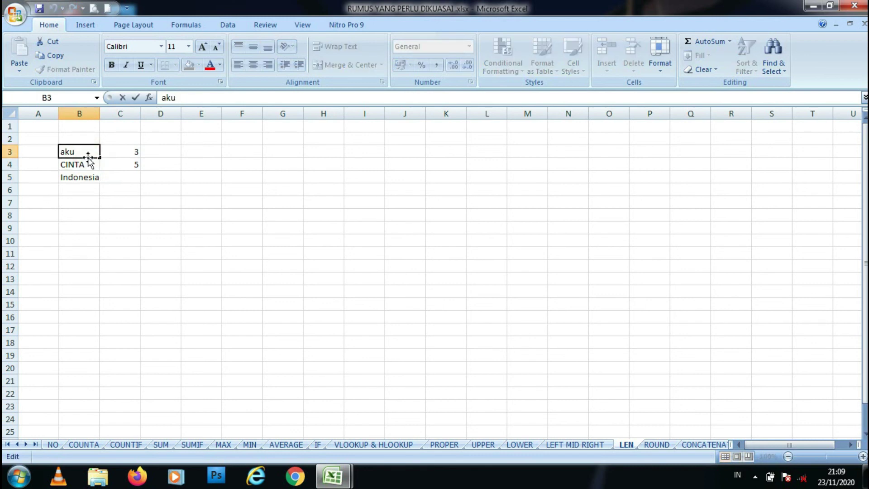
key("Return")
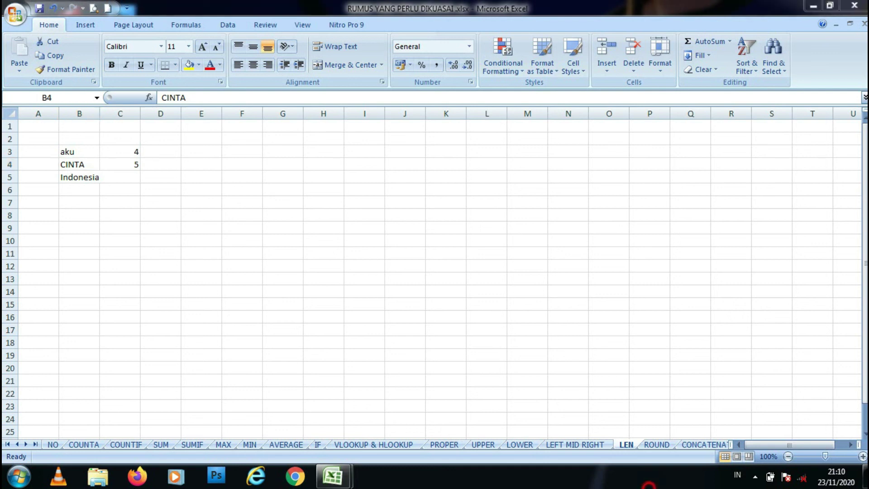
On the ROUND sheet, enter =ROUND(C5;2) in E8 to round the number in C5
left_click(656, 445)
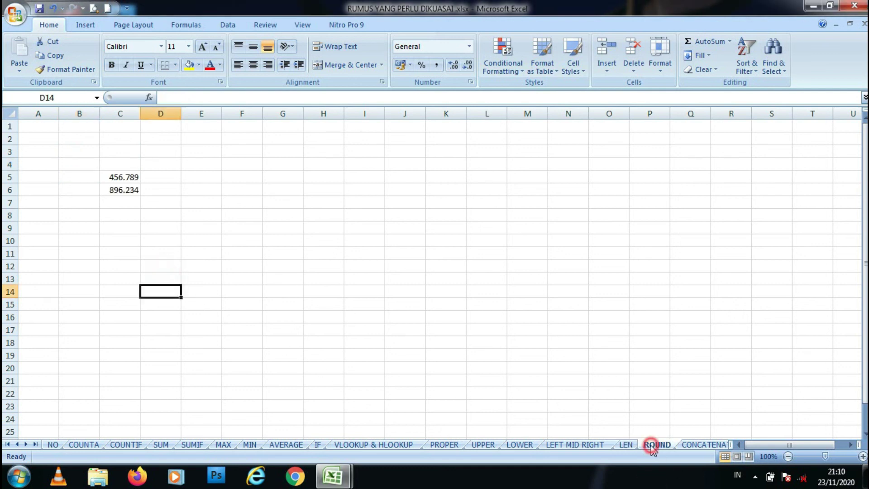
left_click(194, 216)
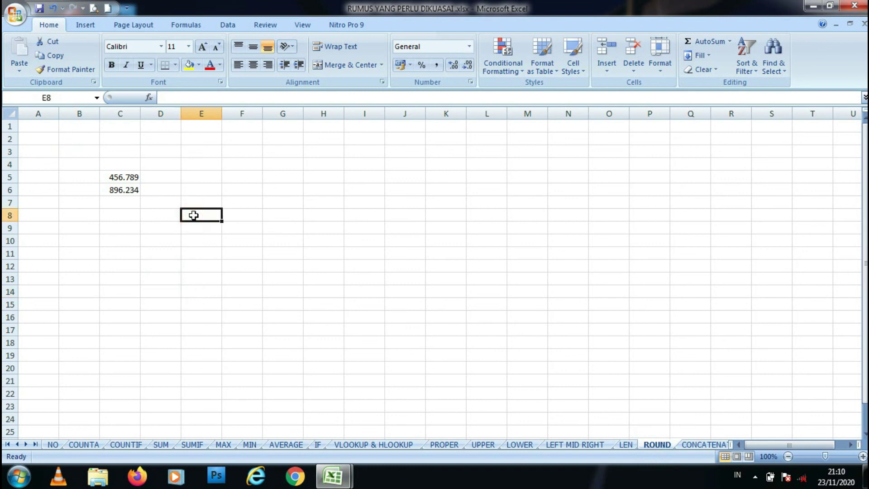
type("=ron")
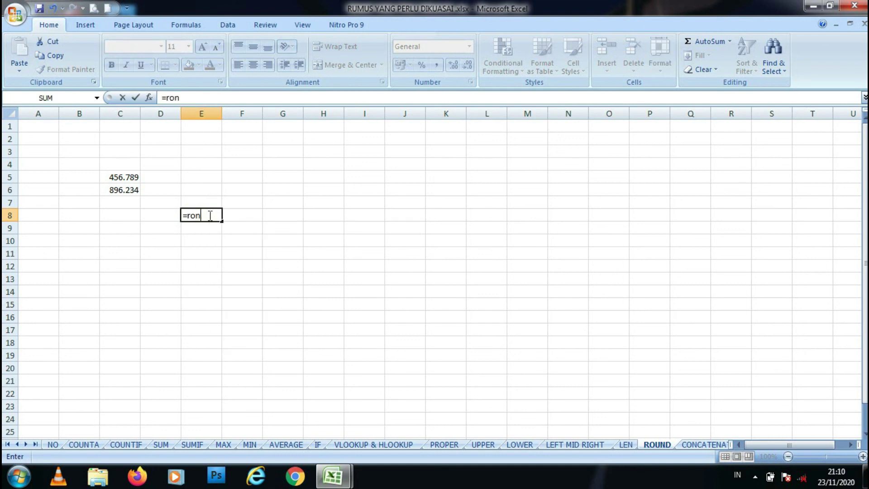
key("BackSpace")
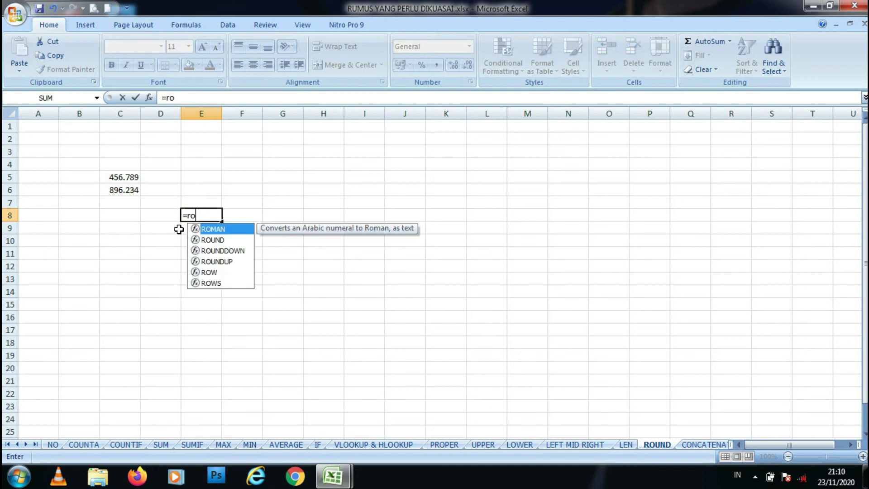
double_click(209, 240)
left_click(119, 178)
key("Return")
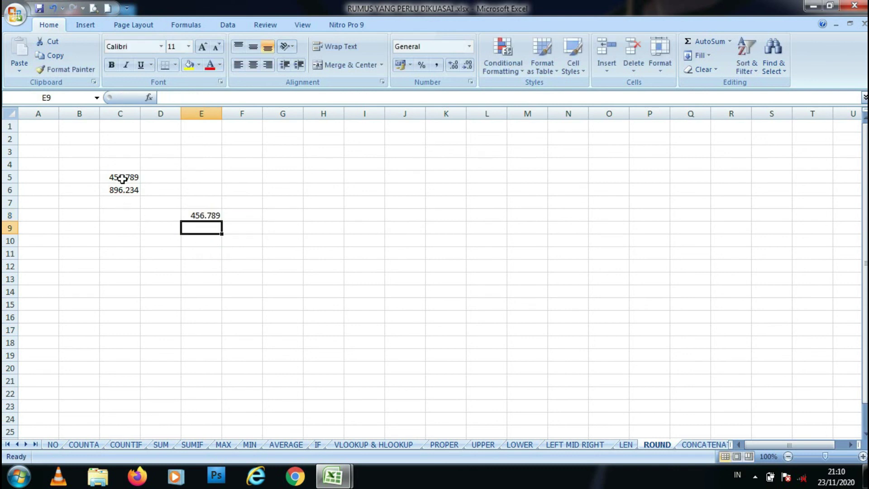
Set the digits argument of the ROUND formula in E8 to 1 and inspect its number and num_digits arguments
double_click(207, 217)
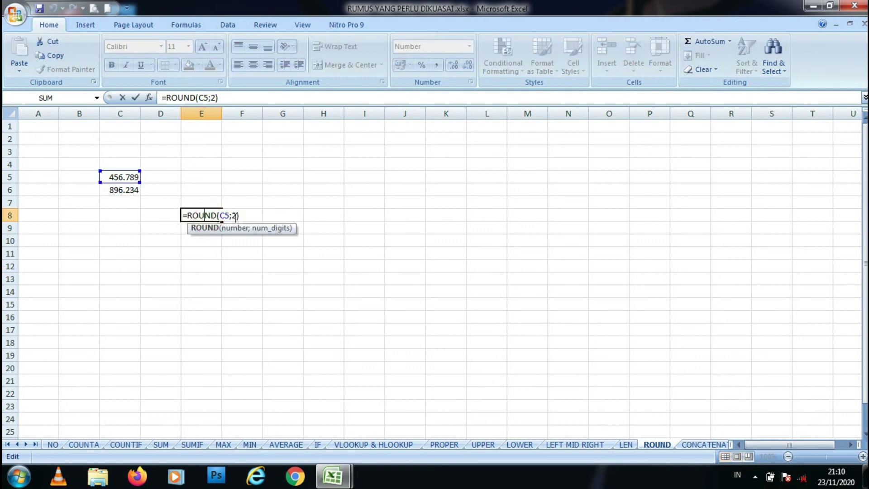
key("BackSpace")
type("3")
key("Return")
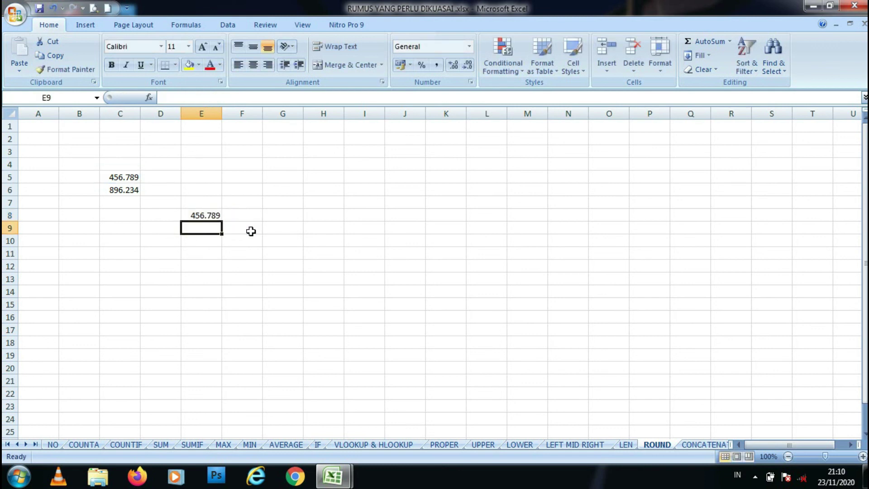
left_click(210, 216)
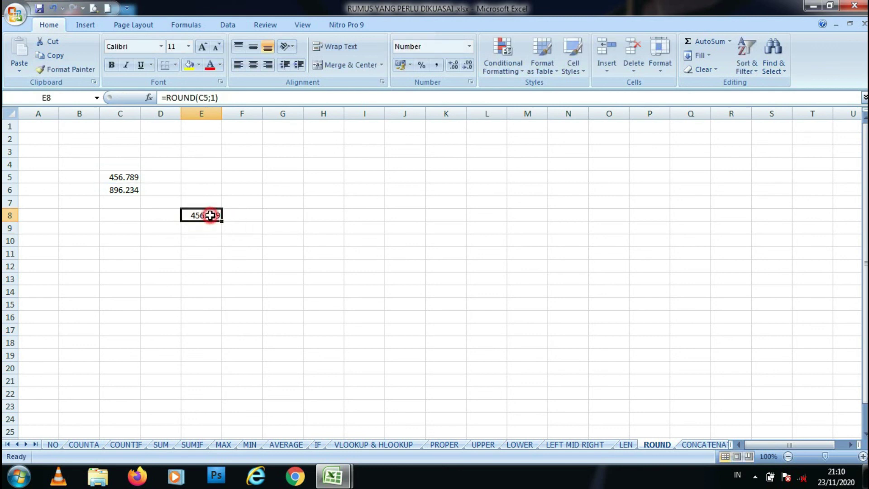
double_click(210, 215)
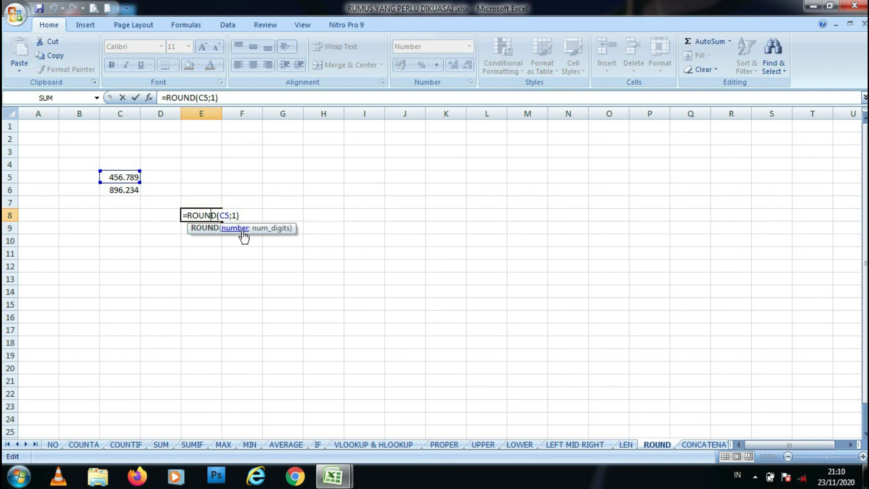
left_click(230, 215)
left_click(267, 232)
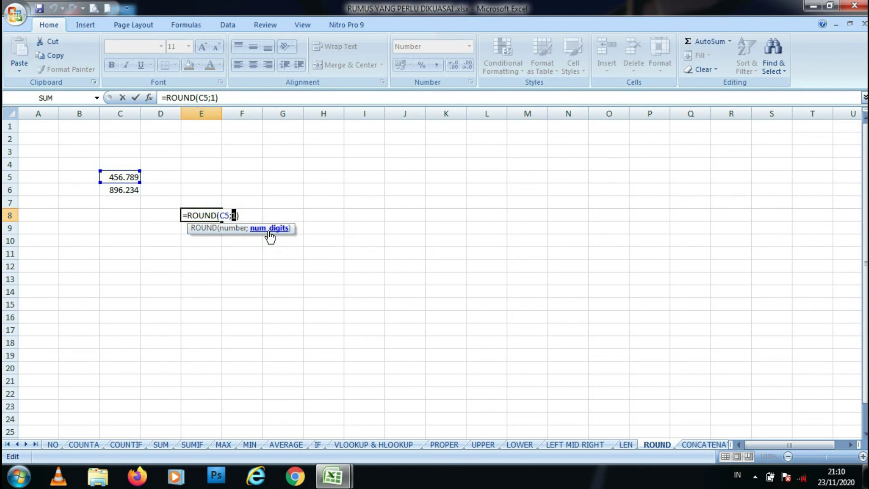
key("Return")
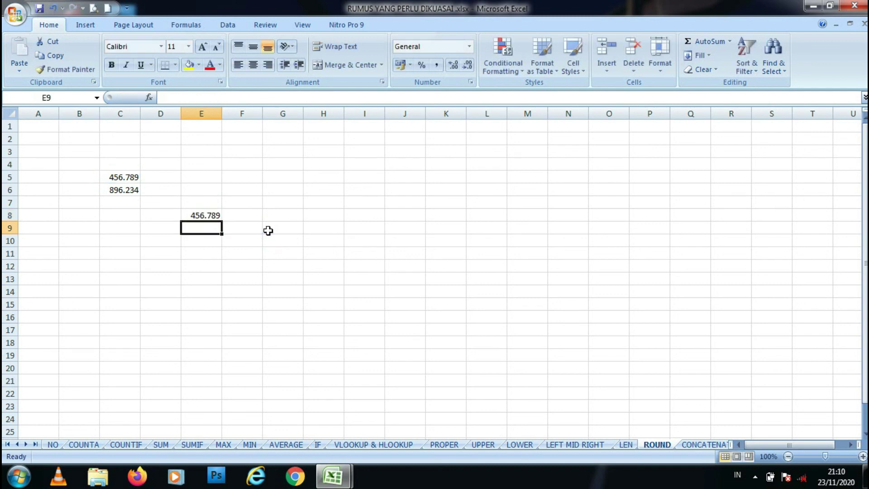
Add a decimal comma to C5 so it reads 456,789, and display it with two decimal places
double_click(129, 176)
type(",")
key("Return")
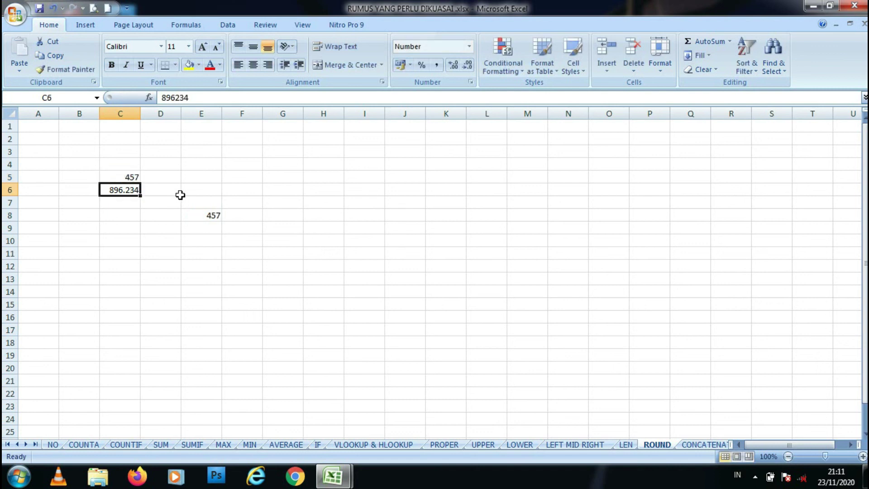
left_click(126, 176)
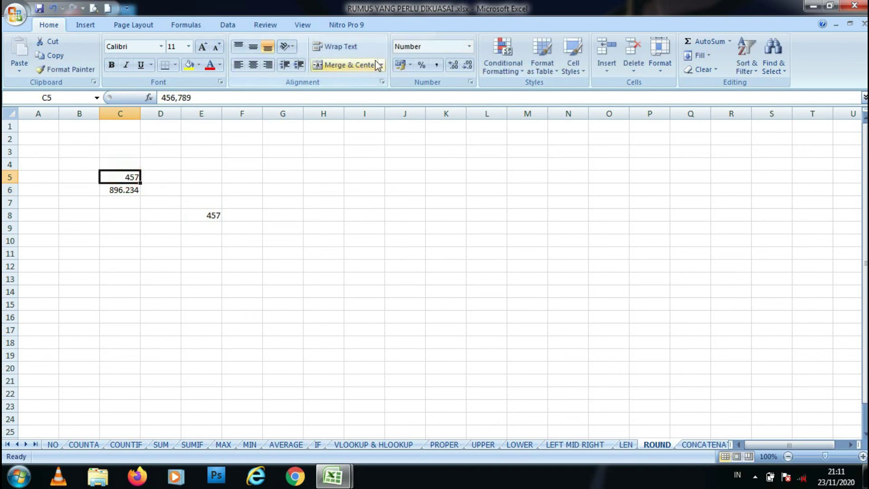
left_click(453, 64)
left_click(452, 65)
Change the formula in E8 to =ROUND(C5;2) and display the cell with two decimal places
left_click(201, 216)
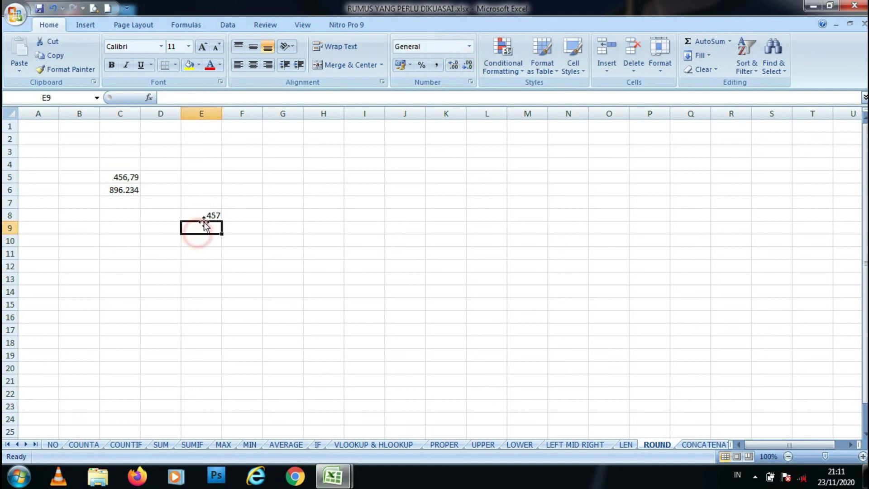
left_click(213, 97)
key("BackSpace")
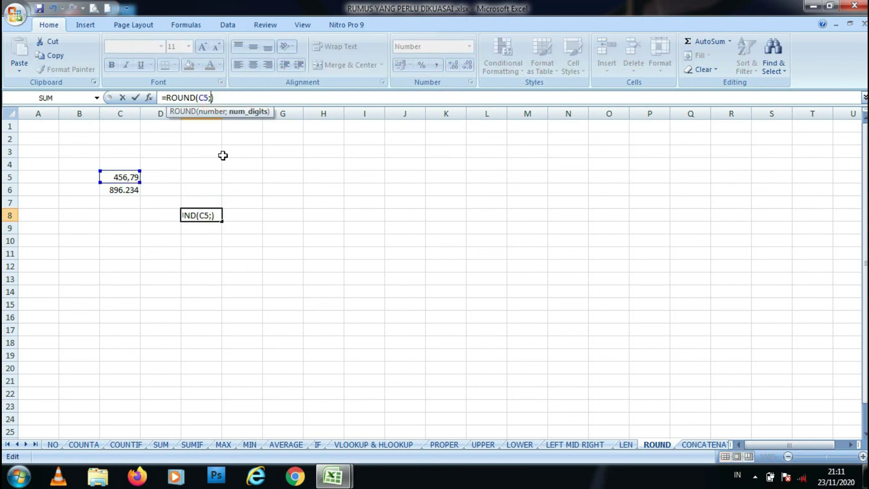
type("0")
key("Return")
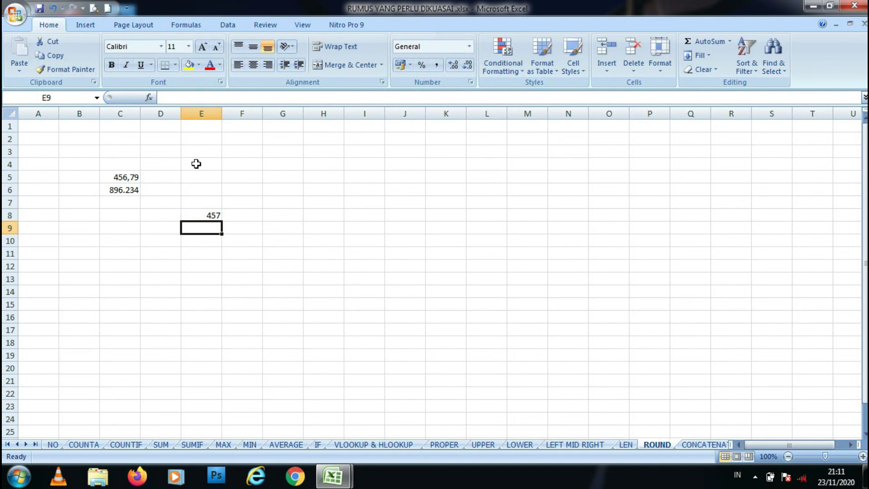
left_click(222, 216)
left_click(211, 215)
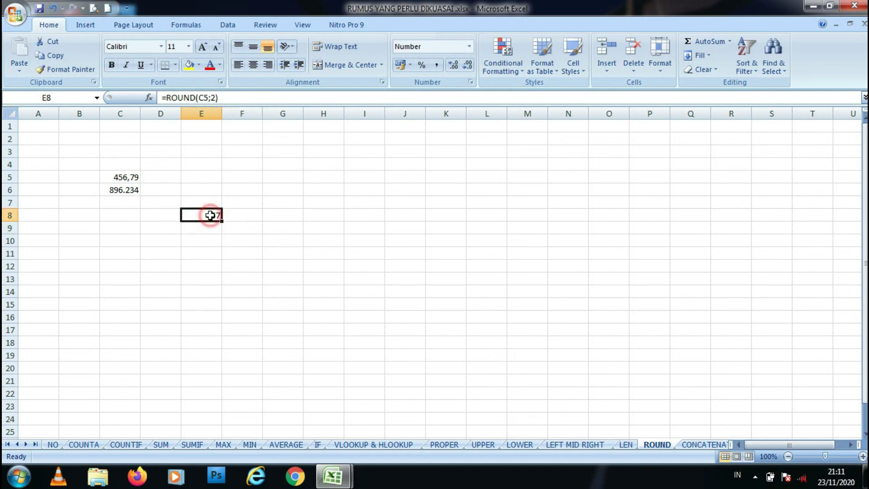
left_click(455, 67)
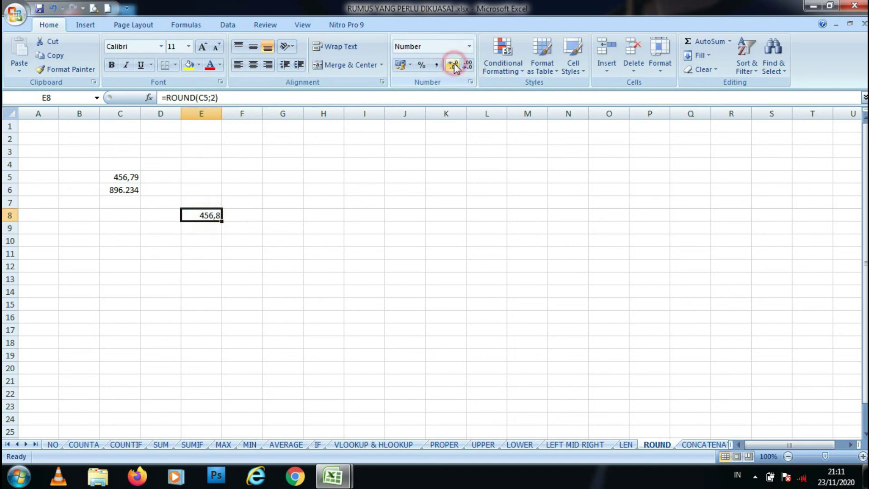
left_click(455, 67)
Set the digits argument of the ROUND formula in E8 to 0
left_click(225, 249)
left_click(213, 215)
left_click(214, 97)
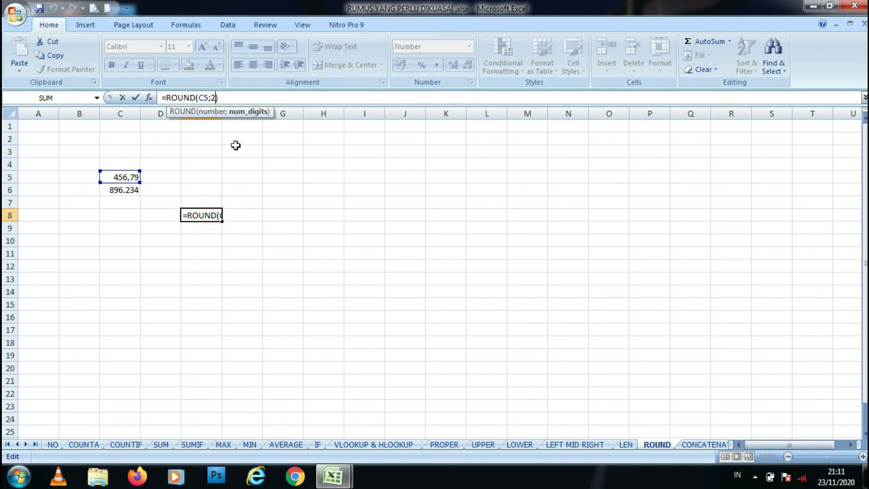
key("BackSpace")
type("0")
key("Return")
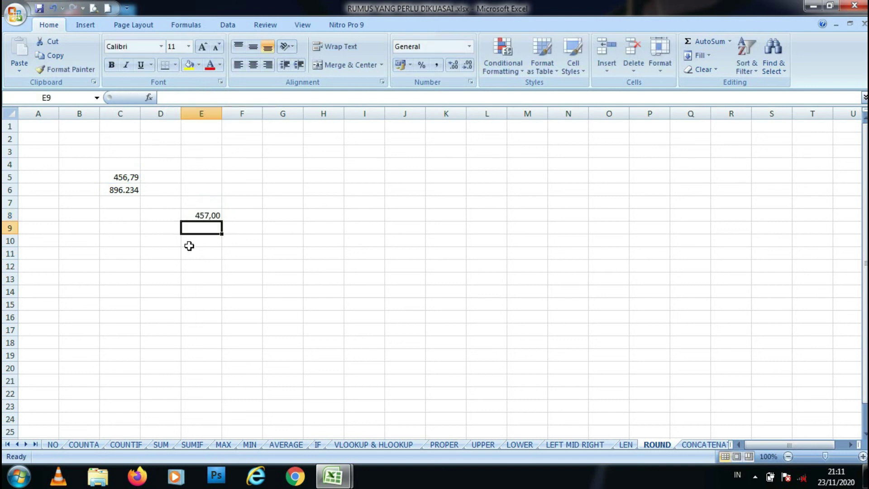
Try to enter =ROUND(C5 in the emptied cell E8 without a digits argument
left_click(197, 218)
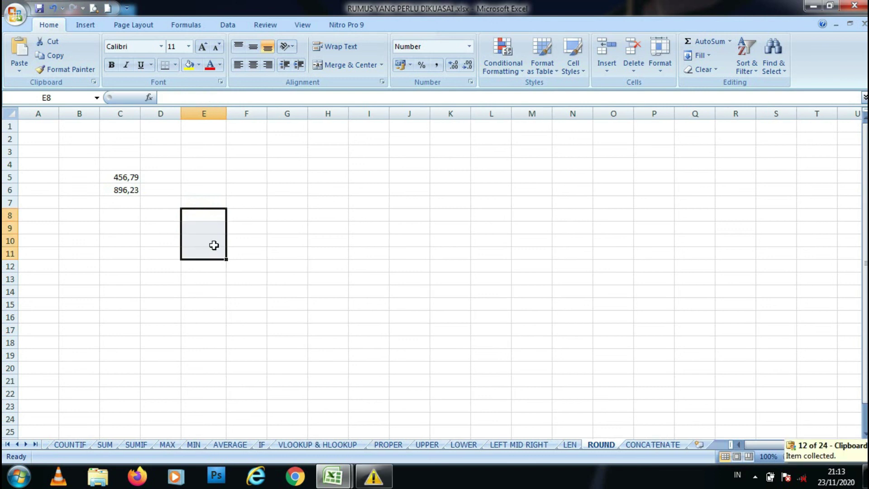
left_click(245, 255)
left_click(194, 203)
left_click(204, 215)
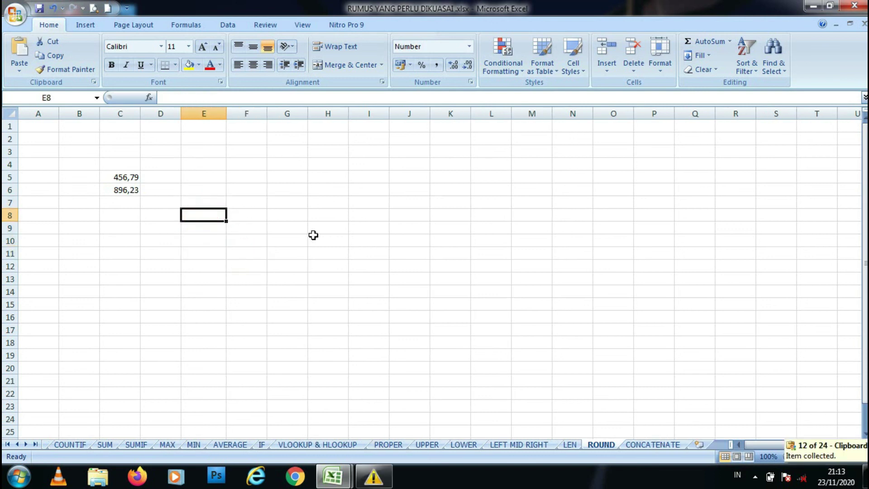
type("=r")
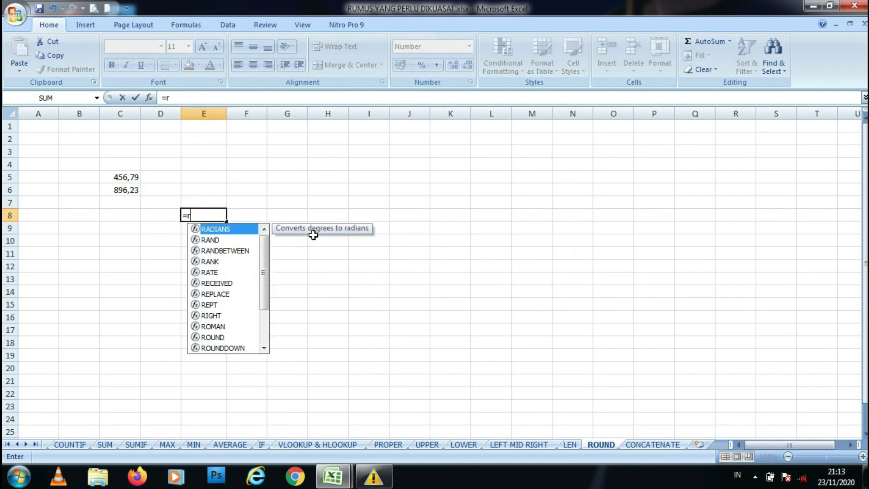
type("ound")
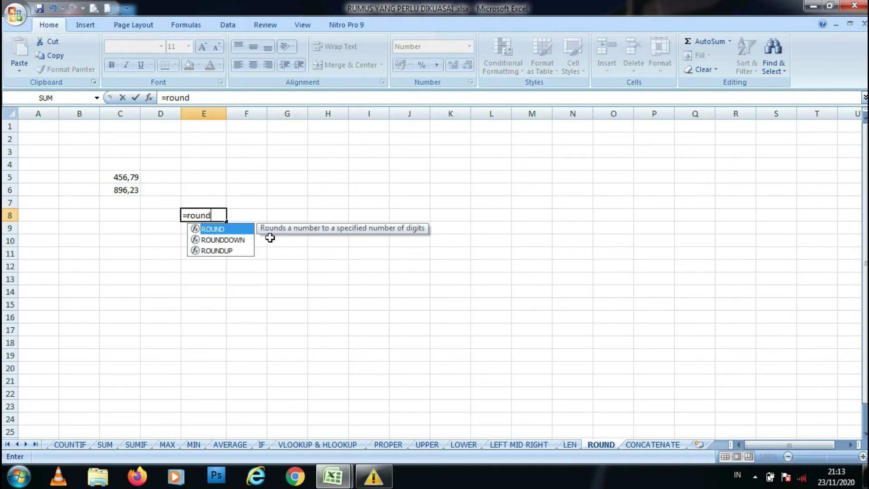
double_click(216, 229)
left_click(122, 177)
key("Return")
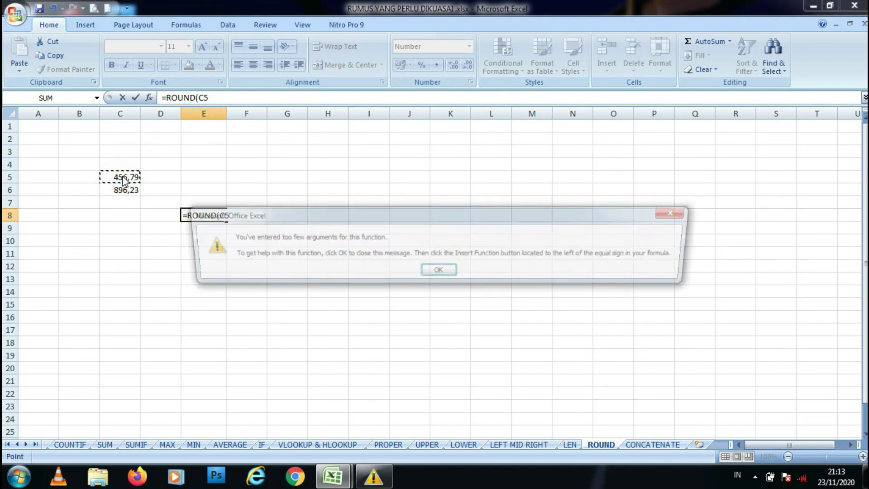
key("Return")
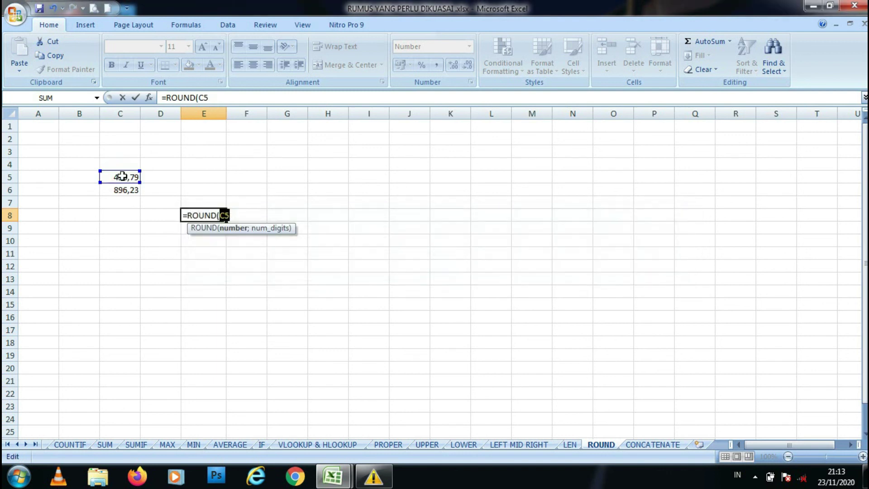
Complete the formula in E8 as =ROUND(C5;), leaving the digits argument empty
left_click(233, 211)
key("Return")
key("Return")
left_click(234, 212)
type(";0)")
key("Return")
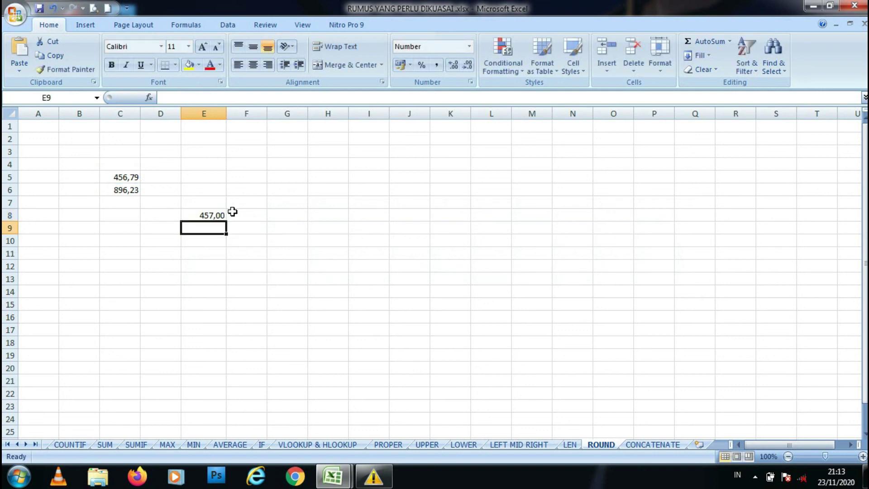
Fill the ROUND formula from E8 down to E9 and check the formulas in both cells
left_click(204, 215)
left_click_drag(226, 222, 227, 233)
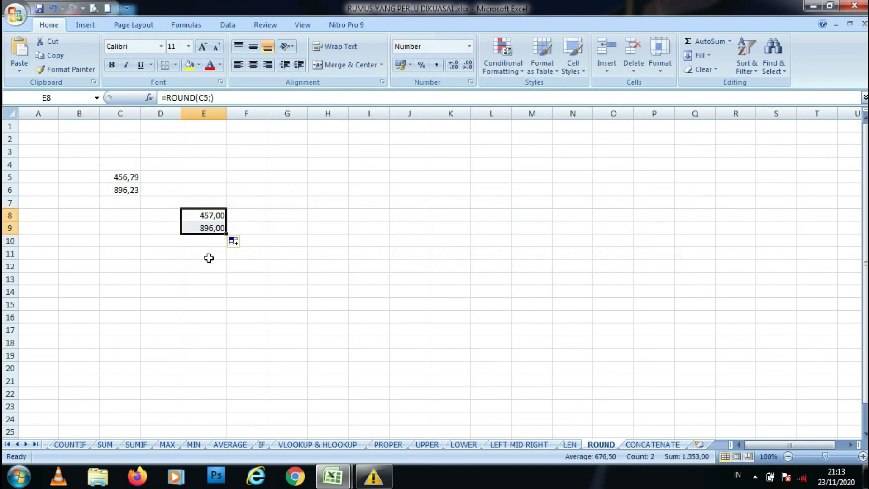
left_click(209, 230)
left_click(213, 252)
left_click(217, 214)
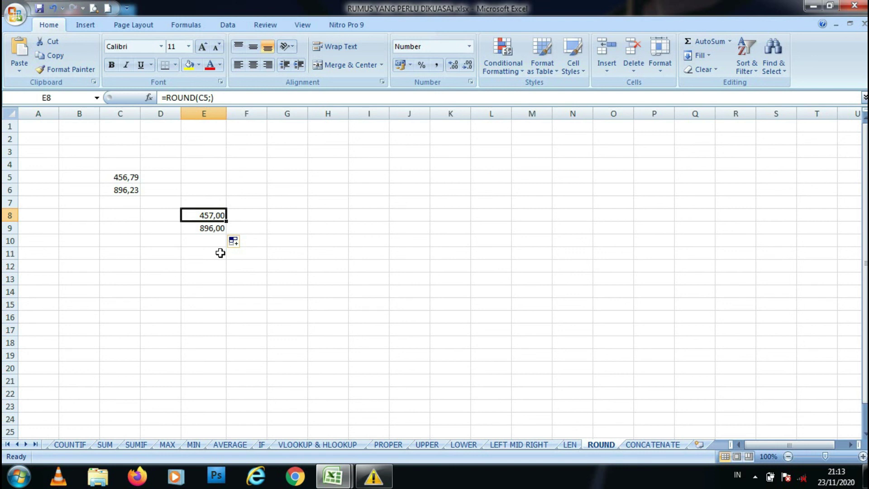
On the CONCATENATE sheet, start a CONCATENATE formula in cell D10 with C3 as its first text argument
left_click(657, 445)
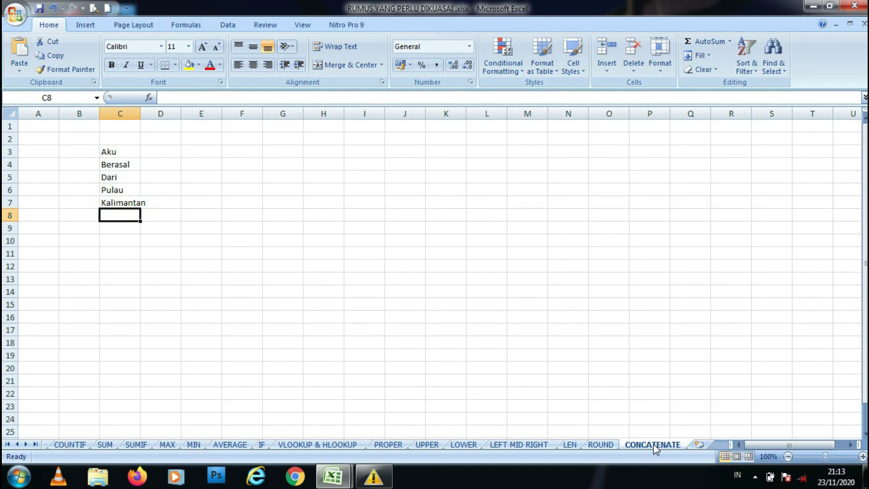
left_click(157, 238)
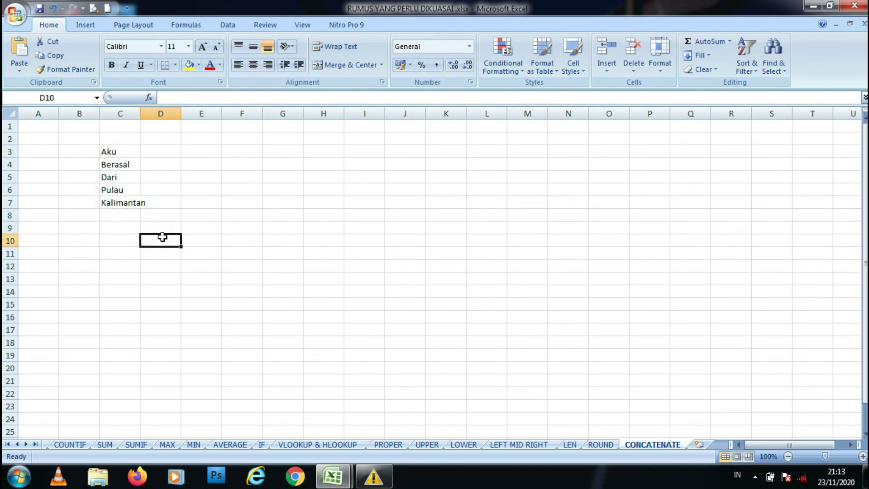
type("=co")
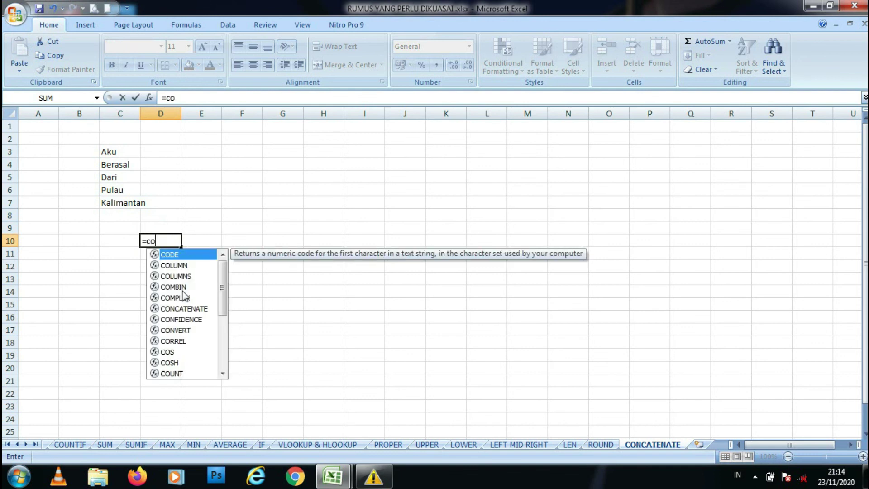
double_click(193, 308)
left_click(117, 151)
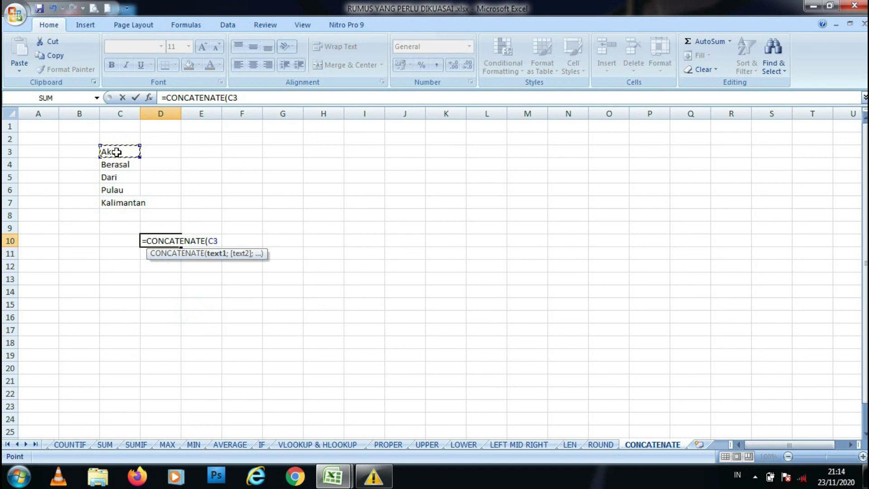
Add C4, C5, C6 and C7 as separate arguments and complete the formula in D10 as =CONCATENATE(C3;C4;C5;C6;C7)
type(";")
left_click(123, 166)
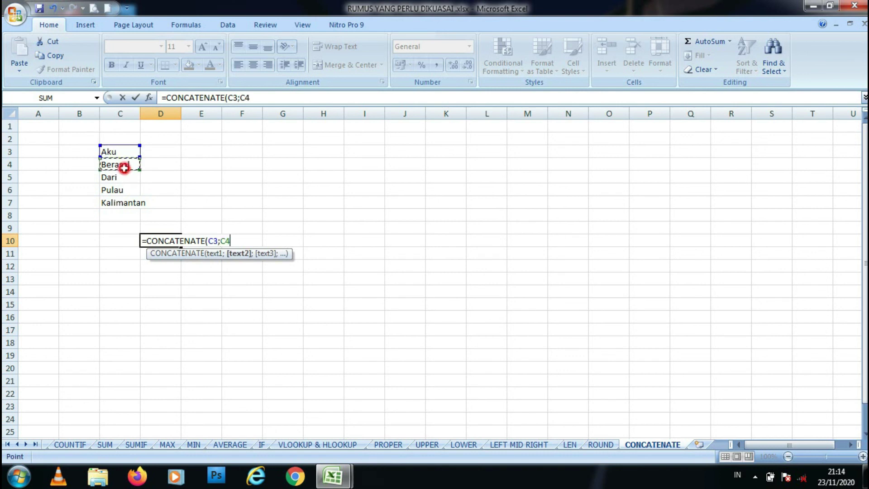
type(";")
left_click(125, 177)
type(";")
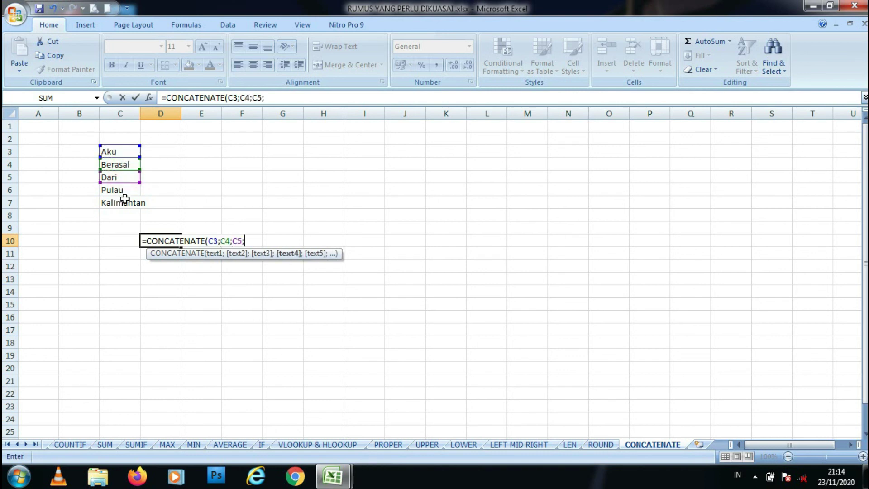
left_click(124, 191)
type(";")
left_click(124, 202)
type(";")
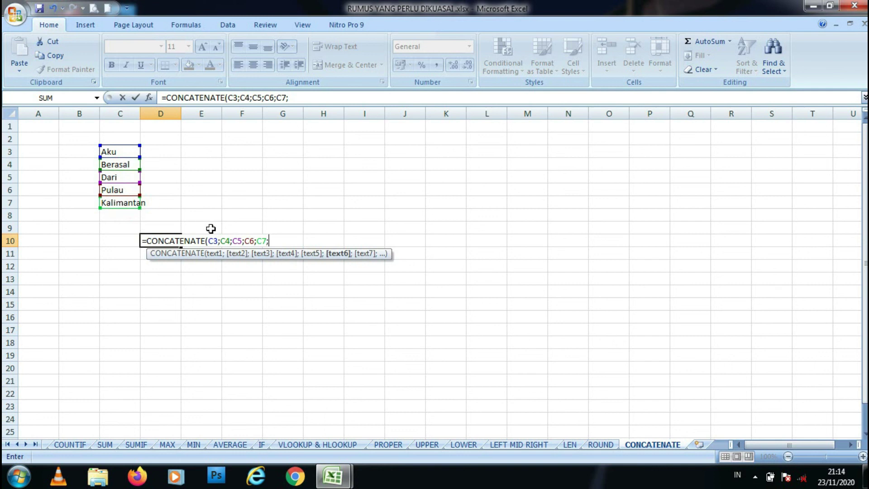
key("BackSpace")
key("Return")
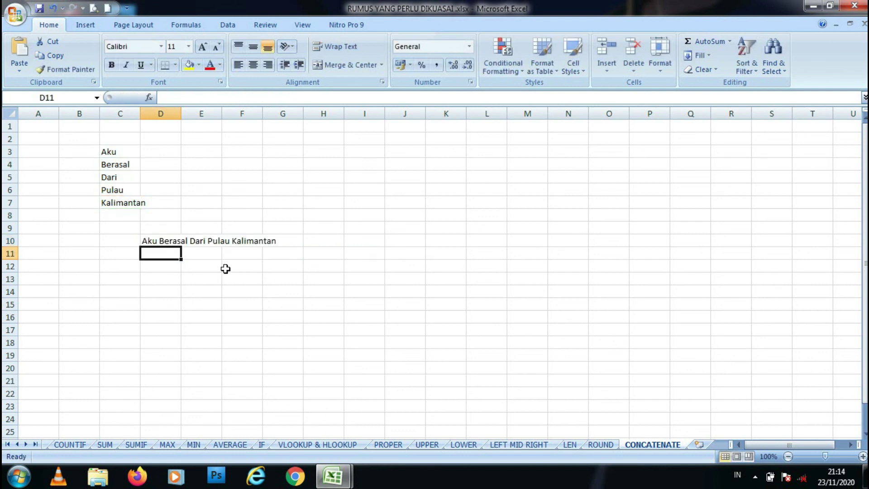
Check the CONCATENATE formula in D10 and its combined text against the neighbouring cells
left_click(215, 288)
left_click(181, 240)
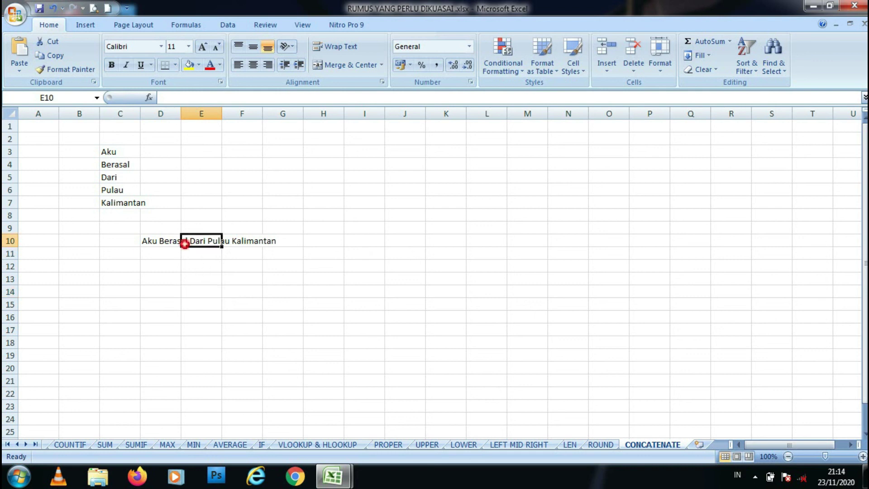
left_click(159, 249)
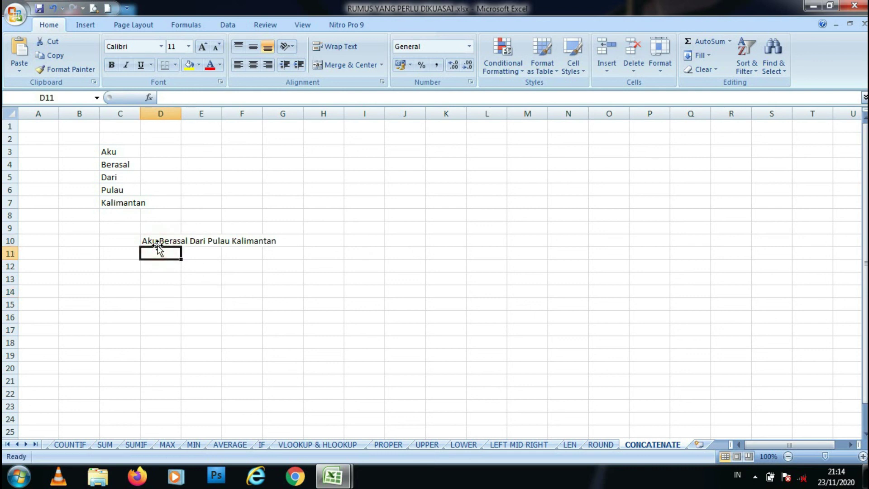
left_click(156, 241)
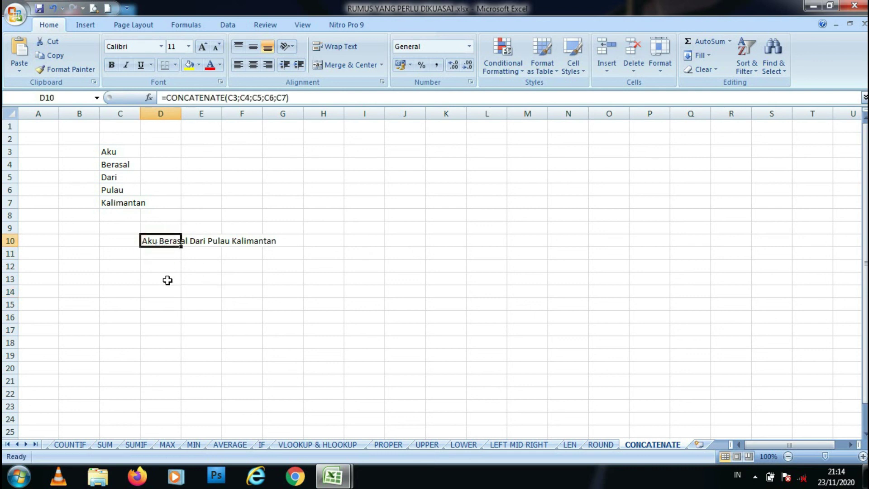
key("Down")
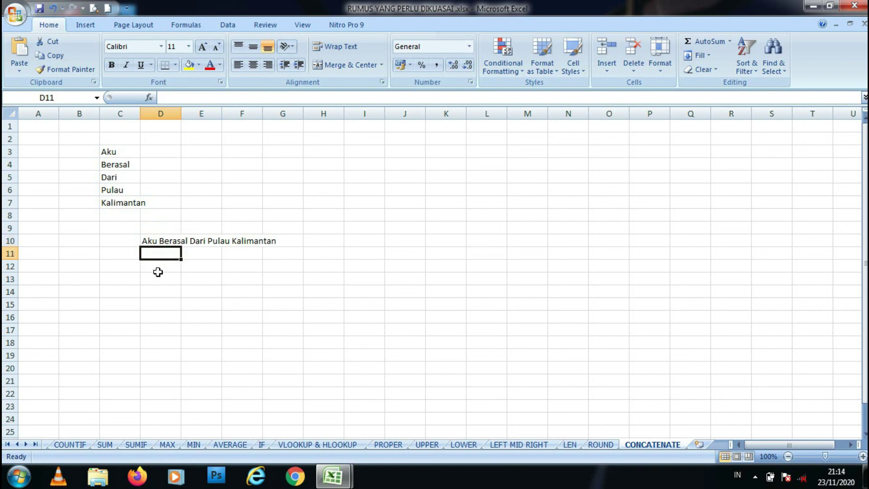
left_click(162, 236)
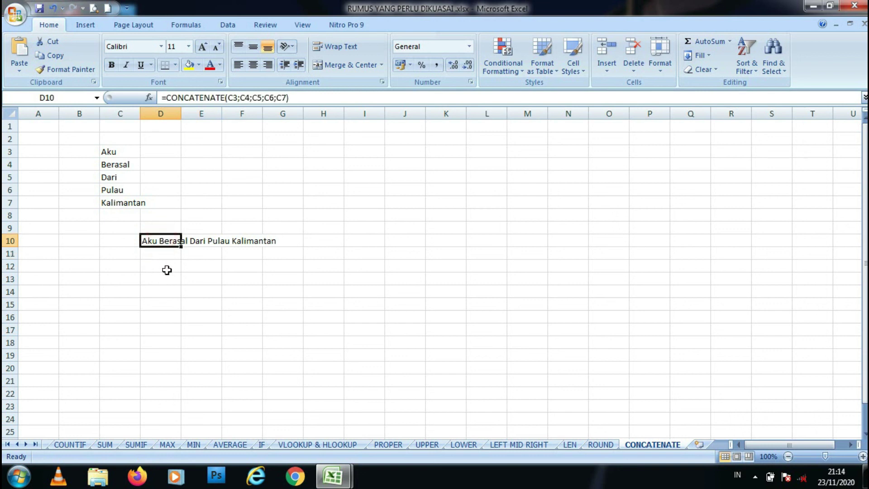
key("Down")
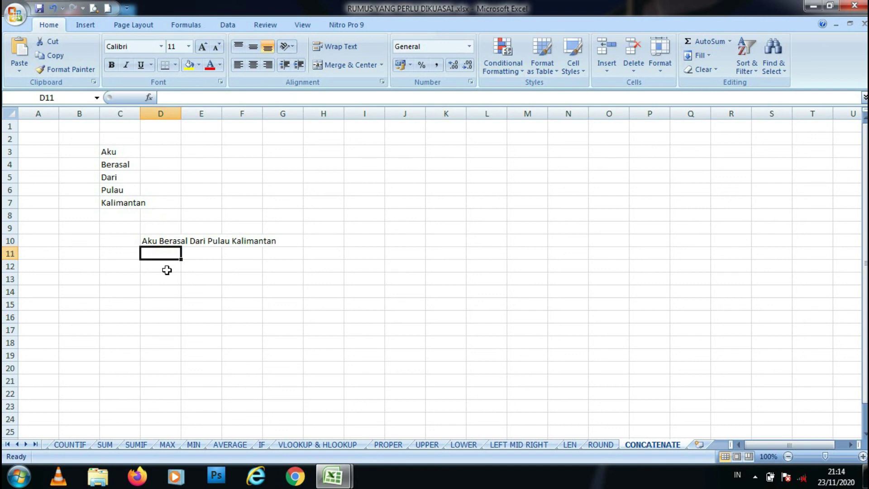